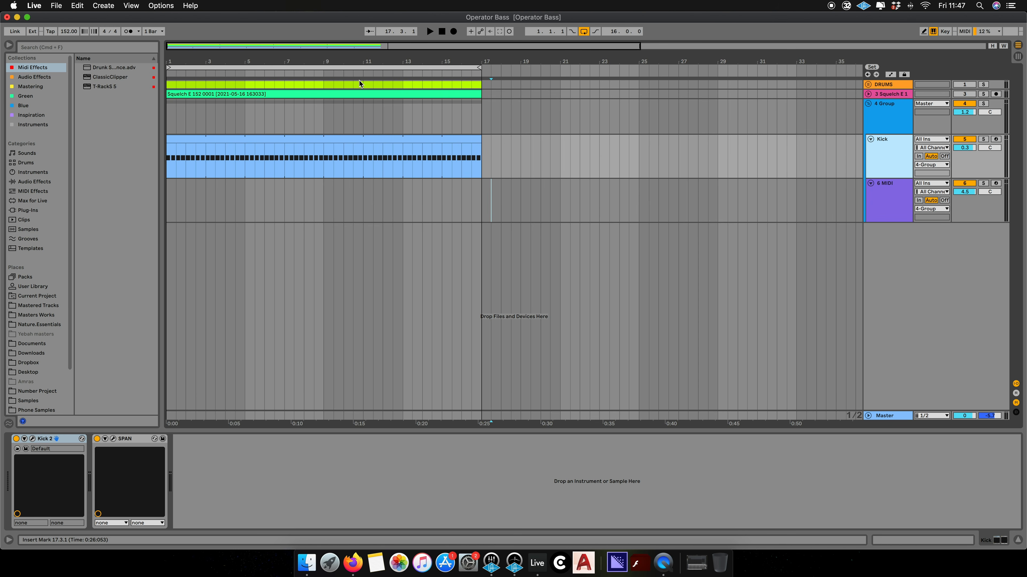
Step: Play the kick track and examine its pitch curve and length in Kick 2
left_click_drag(176, 50, 186, 73)
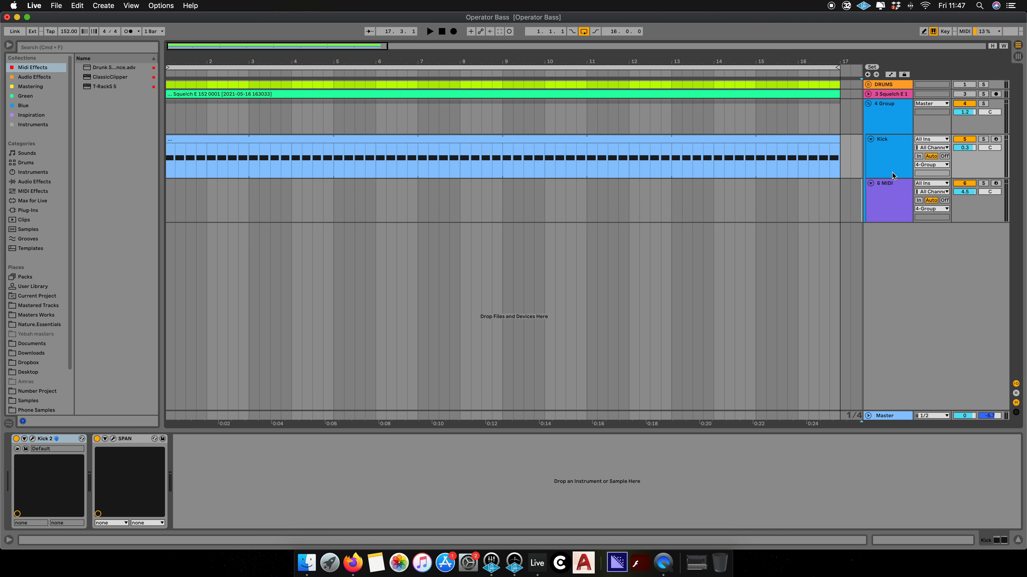
left_click(884, 197)
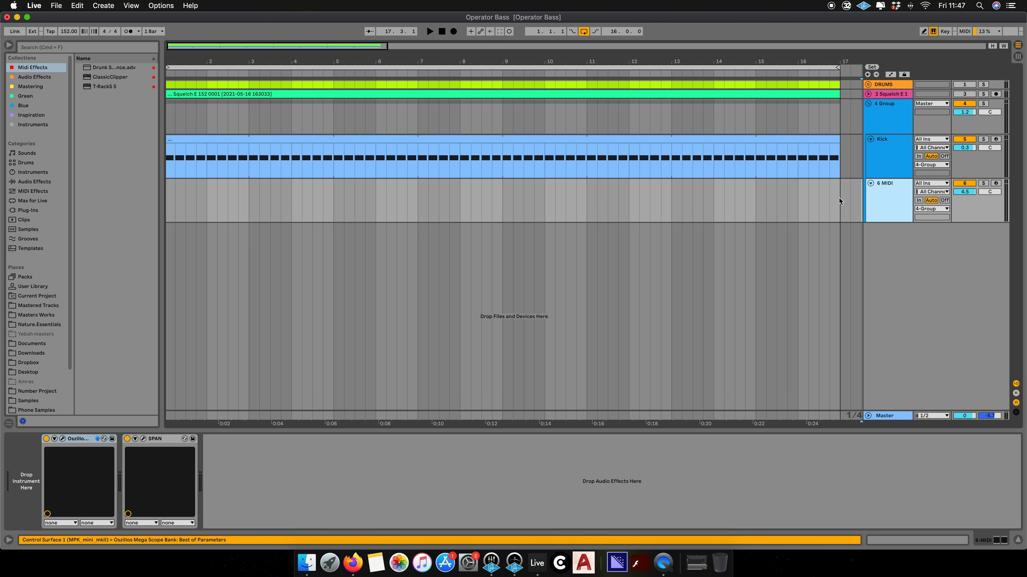
left_click(882, 155)
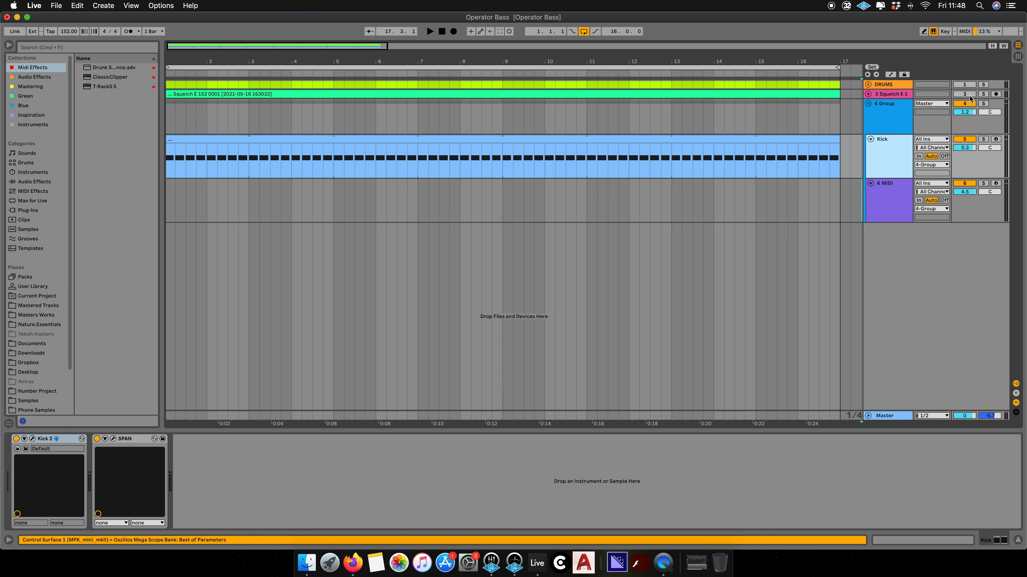
left_click(296, 173)
key("space")
left_click(900, 147)
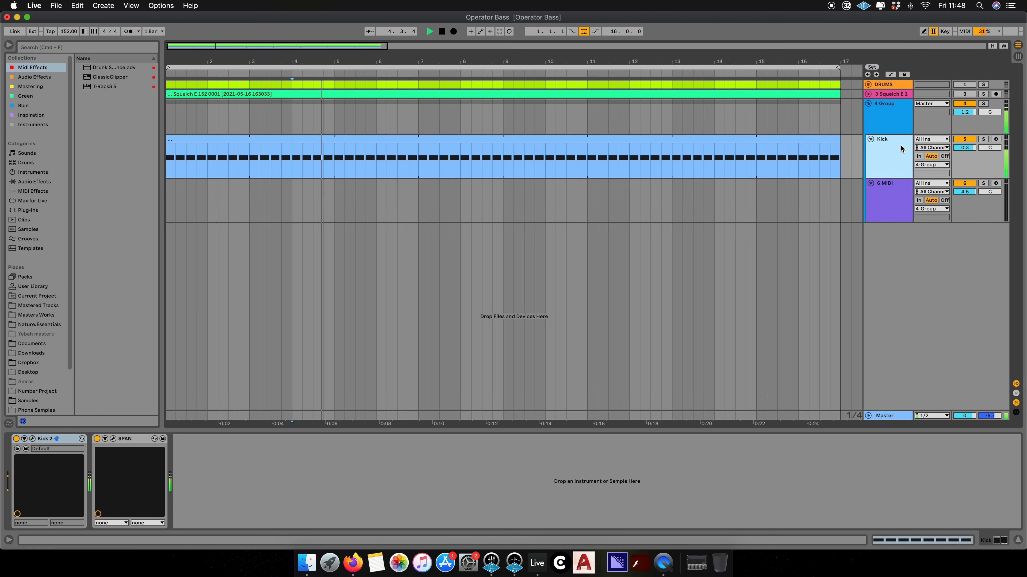
left_click(33, 439)
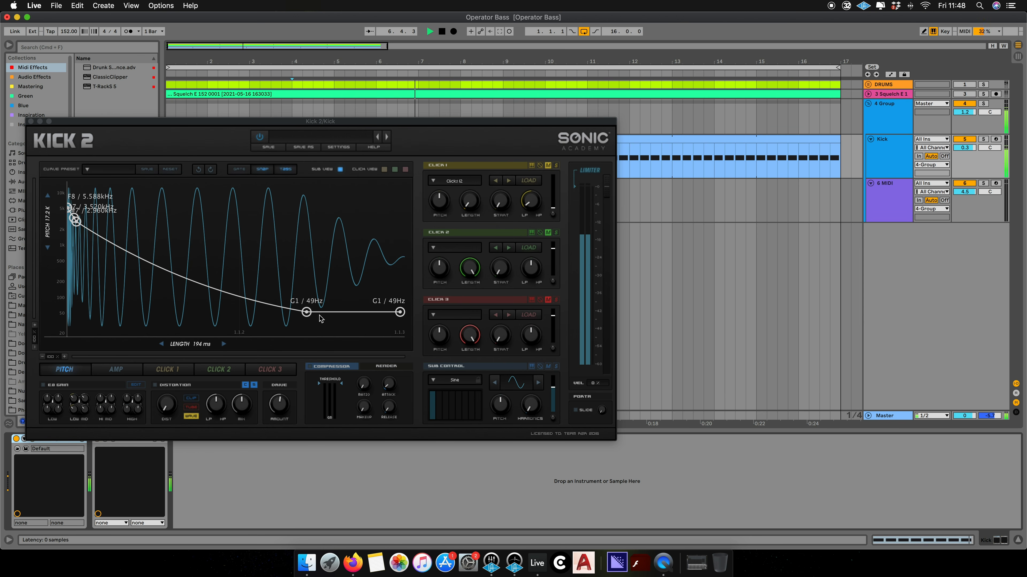
left_click(30, 121)
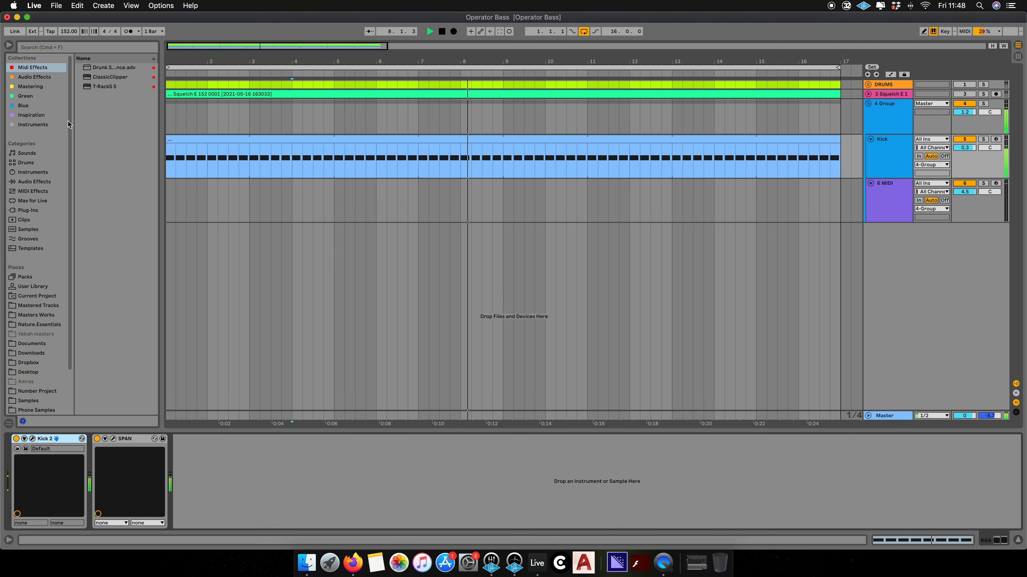
Step: Insert an empty MIDI clip over bar 1 of the 6 MIDI track and extend it to bar 17
left_click(885, 199)
key("space")
left_click_drag(840, 204, 145, 189)
left_click(250, 197)
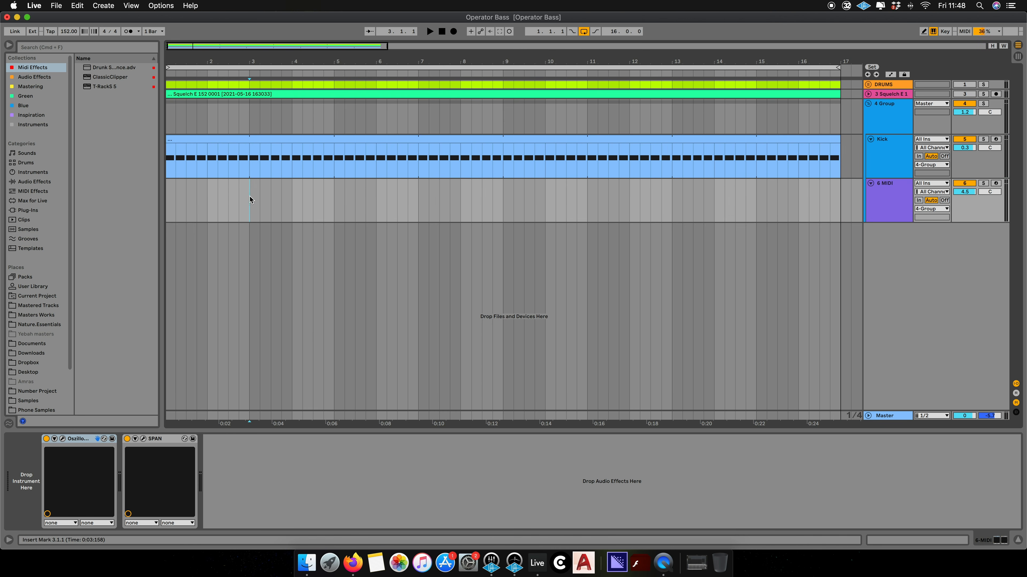
left_click_drag(203, 199, 186, 200)
right_click(185, 200)
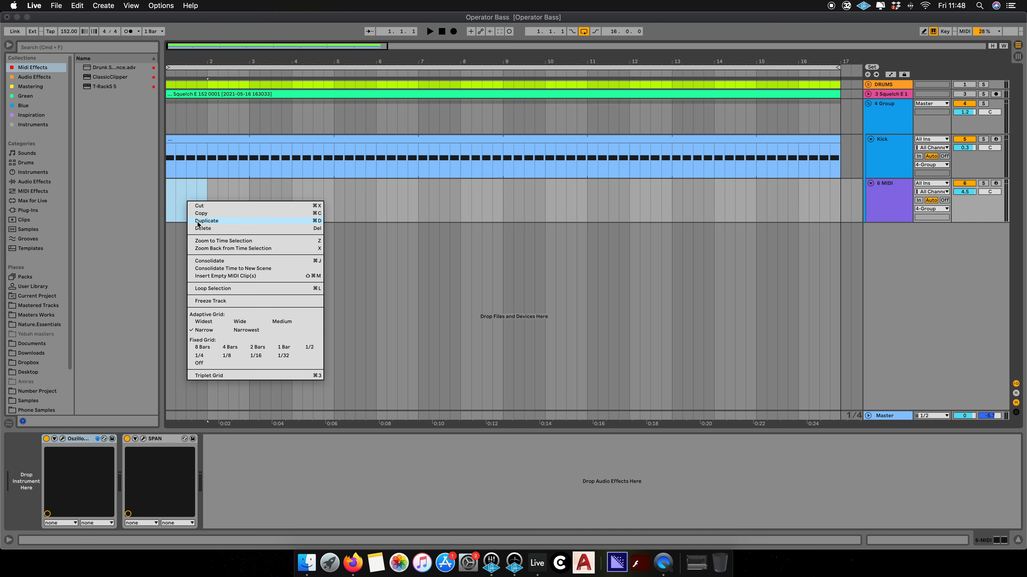
left_click(225, 279)
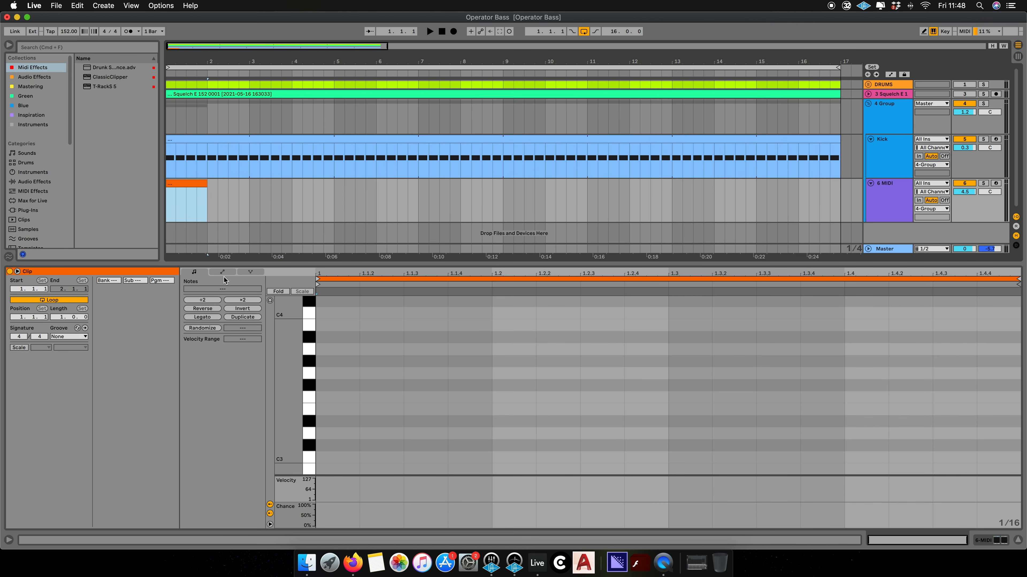
left_click_drag(206, 188, 835, 194)
Step: Shorten the MIDI clip's loop to one beat, using a fixed 1/16 grid, and crop the clip
right_click(743, 376)
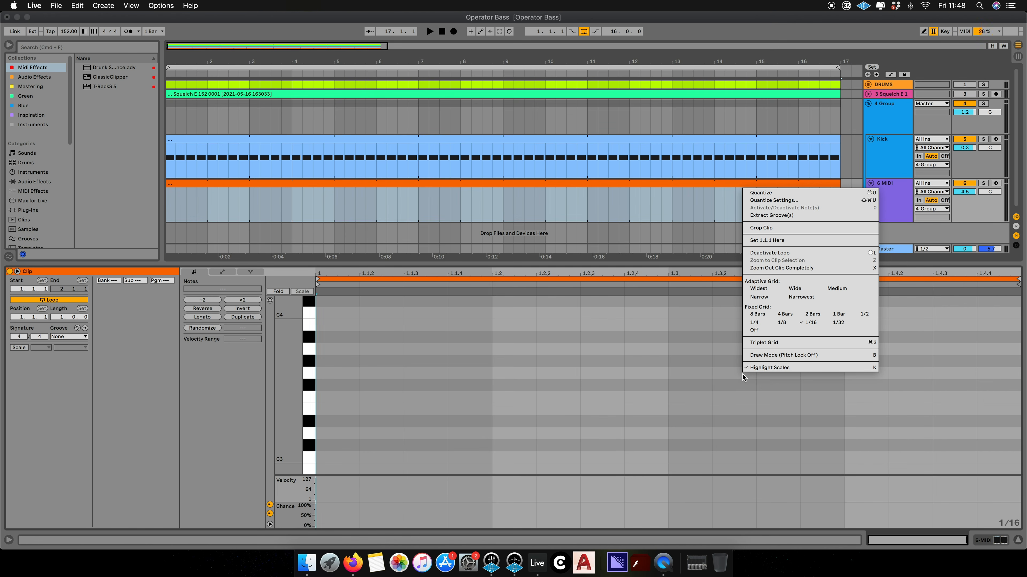
left_click(811, 322)
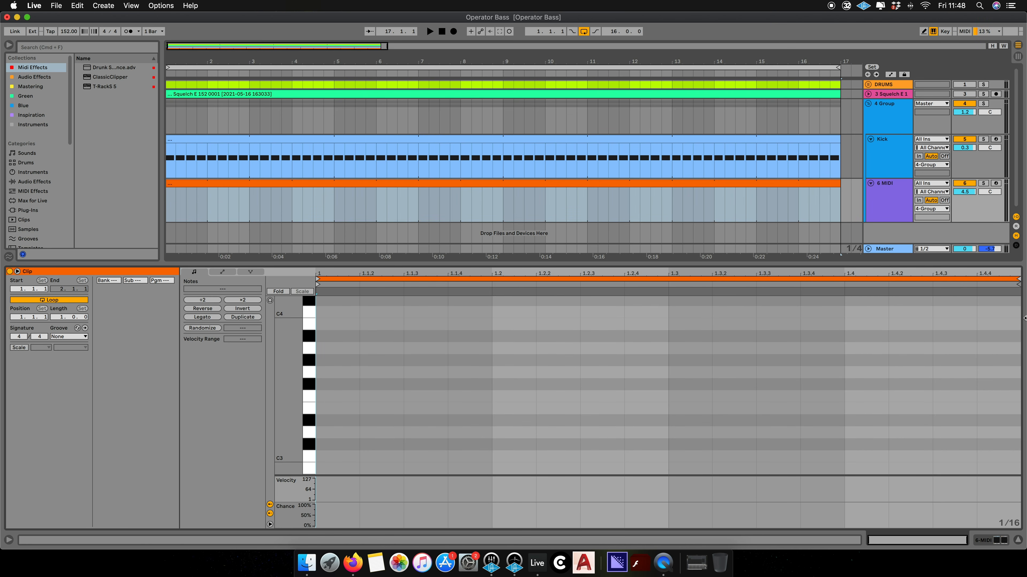
left_click_drag(1017, 280, 491, 324)
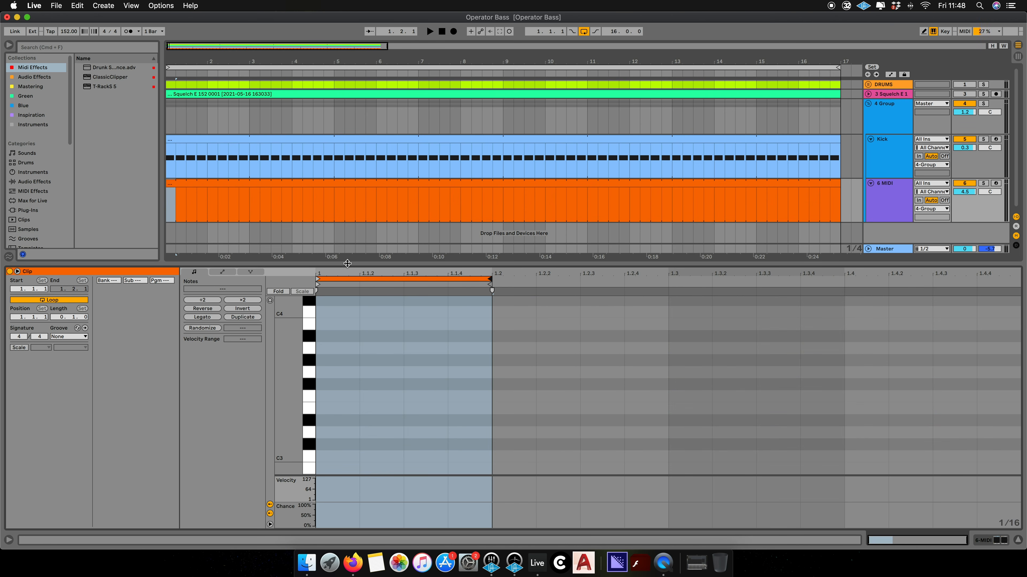
right_click(430, 345)
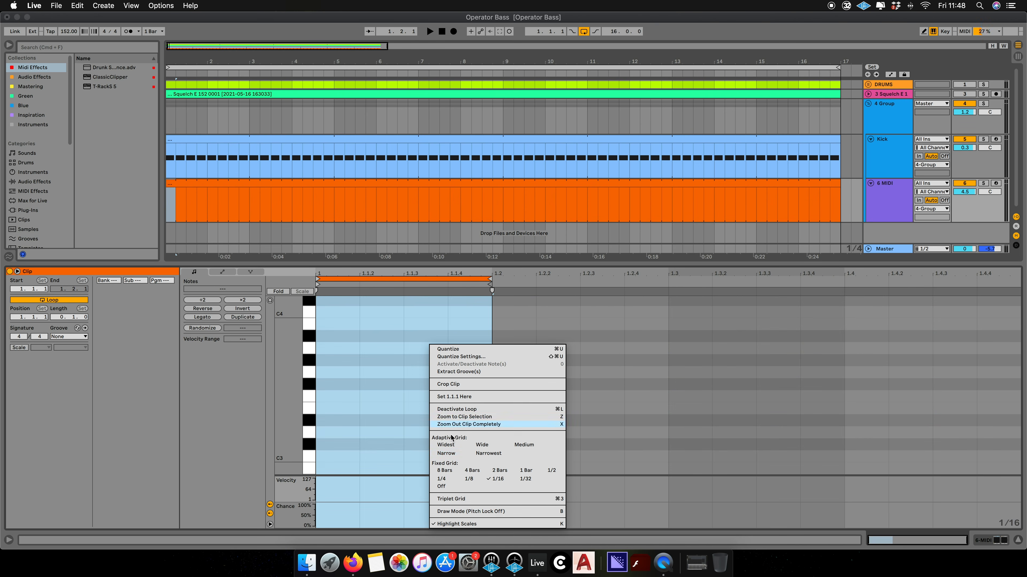
left_click(458, 389)
Step: Draw a sixteenth G0 note at 1.1.2 and duplicate it to 1.1.3 and 1.1.4
right_click(505, 406)
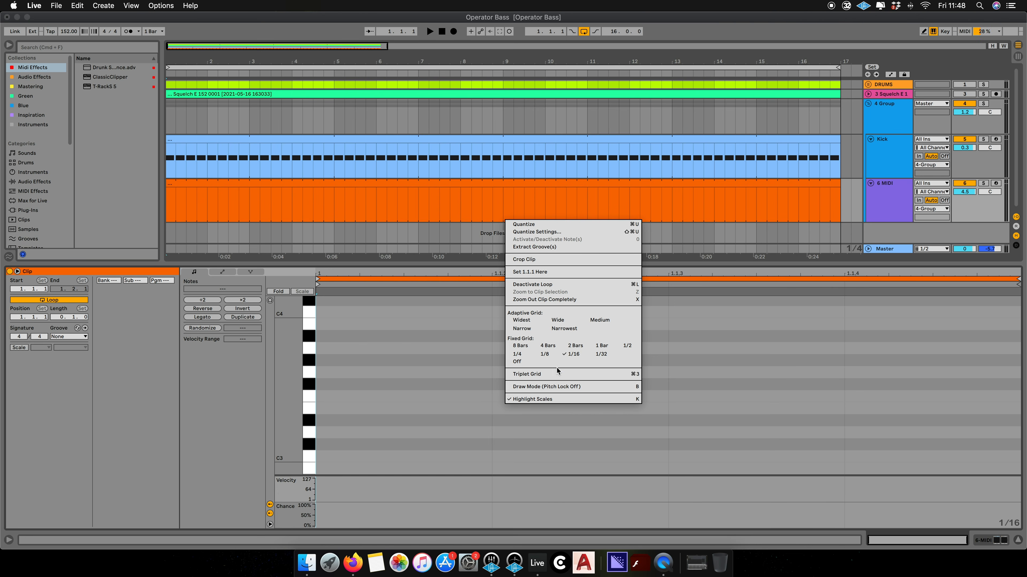
key("b")
scroll(312, 451, "down", 5)
scroll(297, 459, "down", 5)
scroll(295, 459, "down", 4)
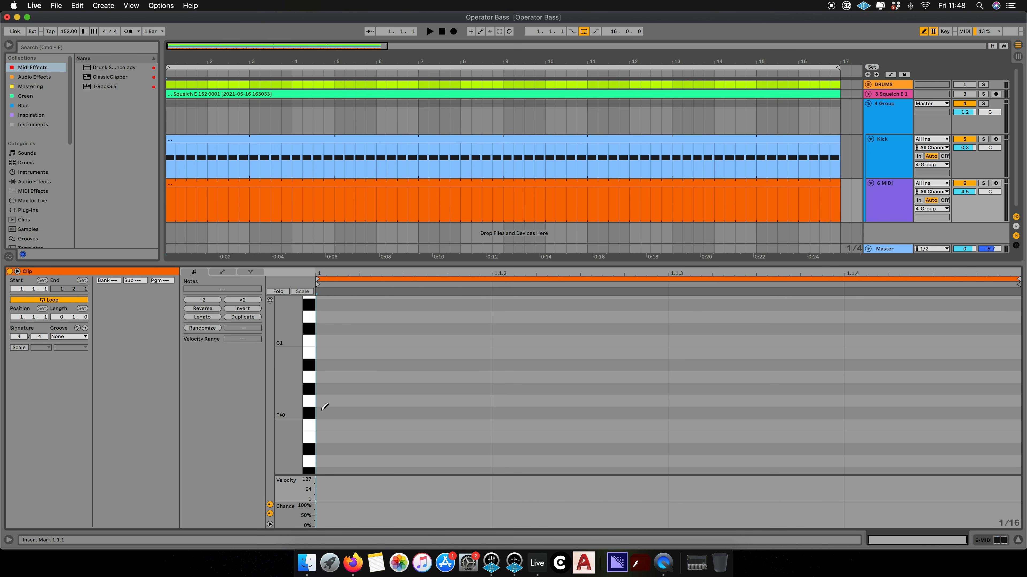
left_click(559, 399)
key("cmd+d")
key("cmd+d")
Step: Shorten all three G0 notes together to about three quarters of a sixteenth, leaving equal gaps
key("cmd+a")
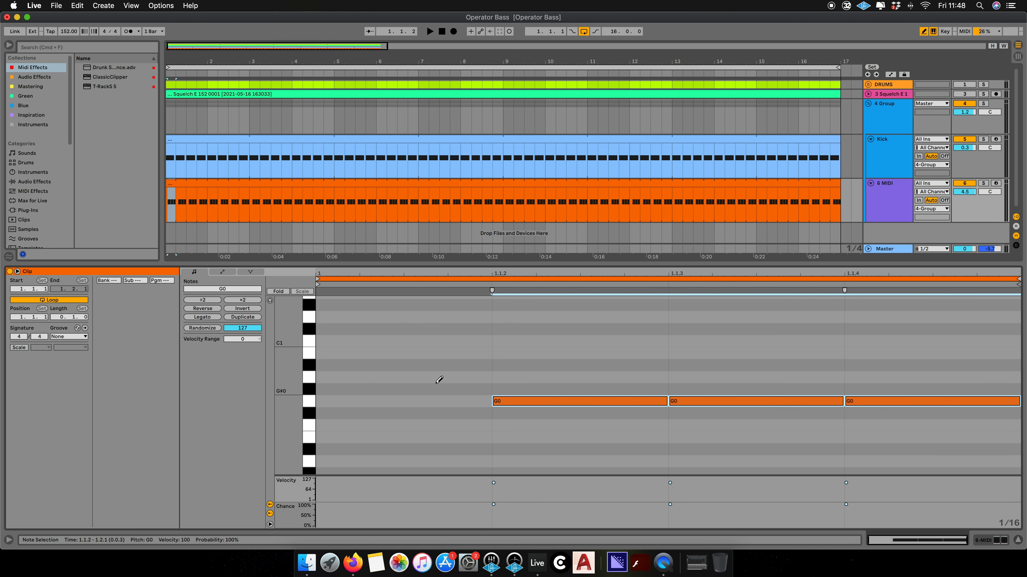
left_click_drag(281, 344, 319, 327)
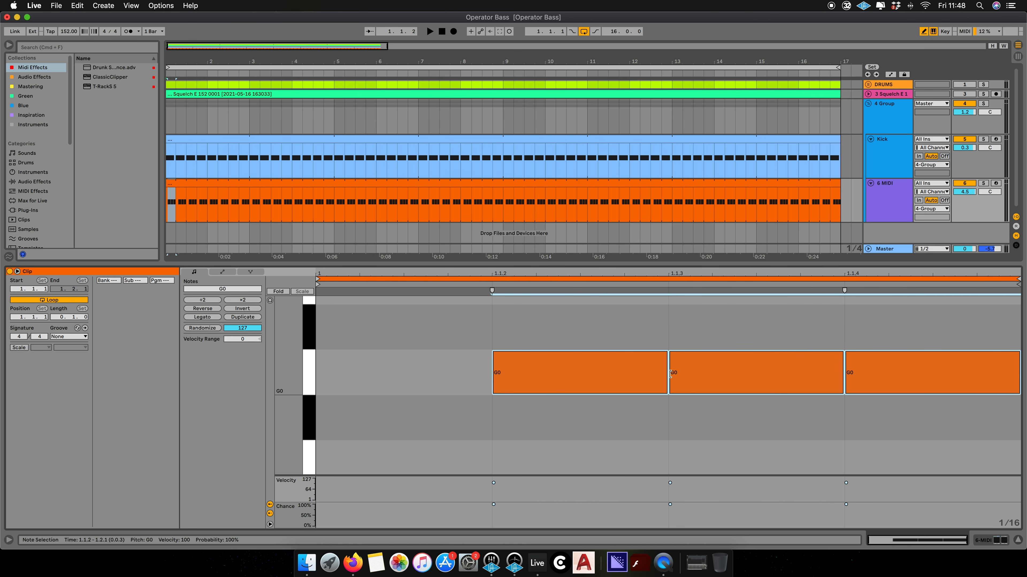
left_click_drag(666, 374, 629, 374)
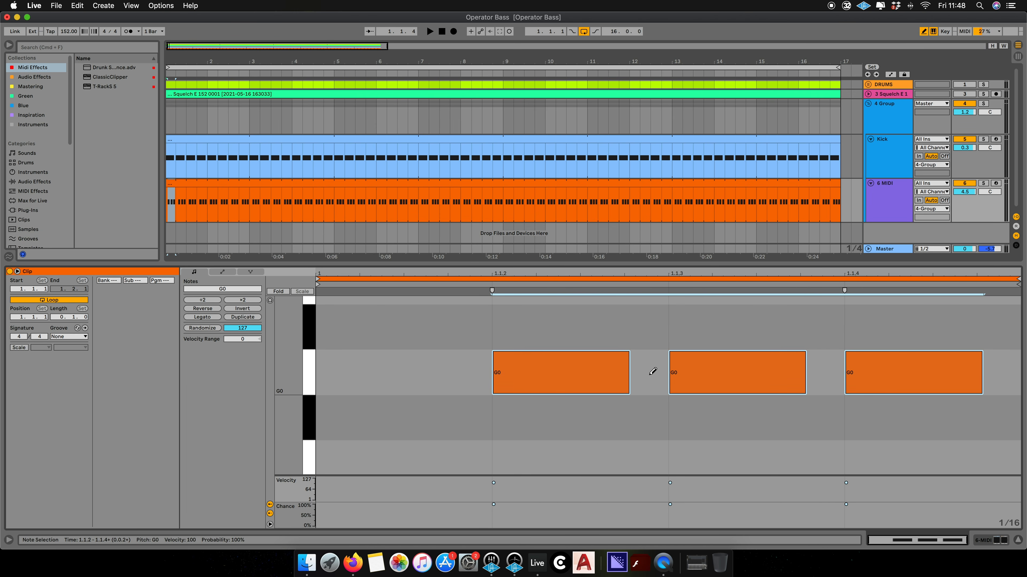
Step: Load the Operator instrument onto the MIDI track before its analyzers and play the bass pattern briefly
left_click(884, 201)
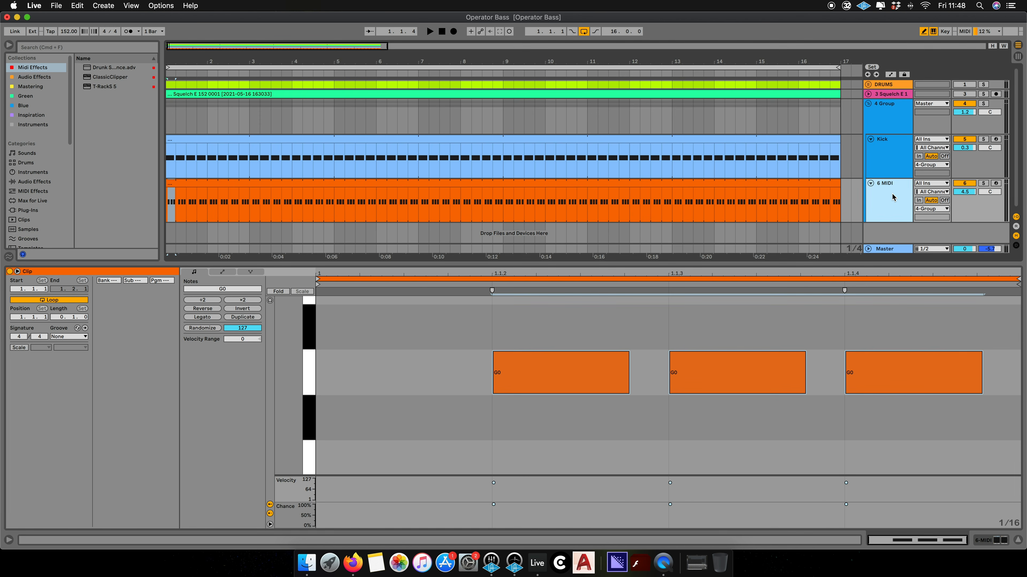
left_click(40, 175)
left_click_drag(103, 144, 38, 511)
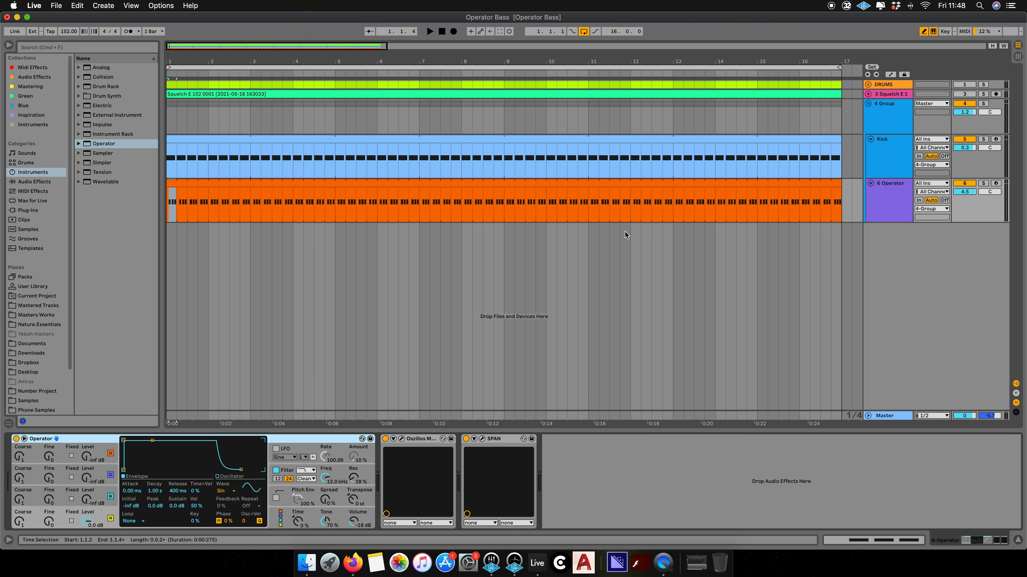
key("space")
key("space")
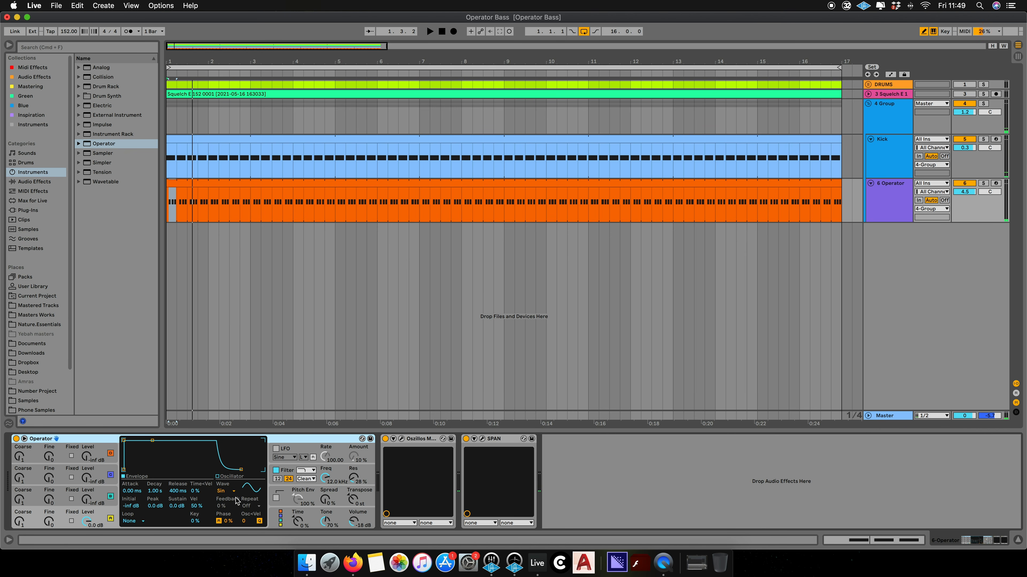
Step: Compare the Saw D and Square D waveforms on Operator's active oscillator and settle on Saw D
left_click(225, 493)
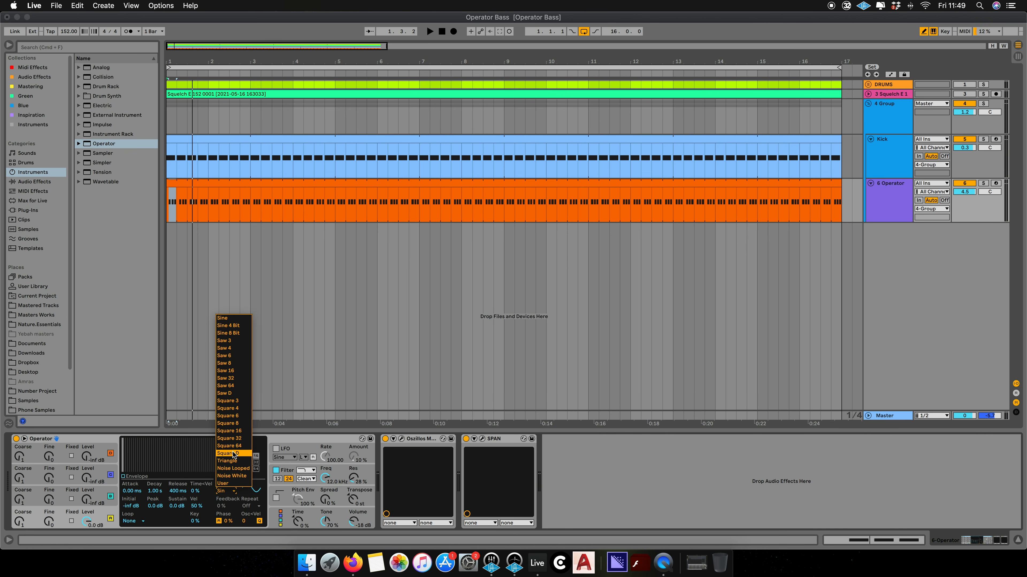
left_click(225, 393)
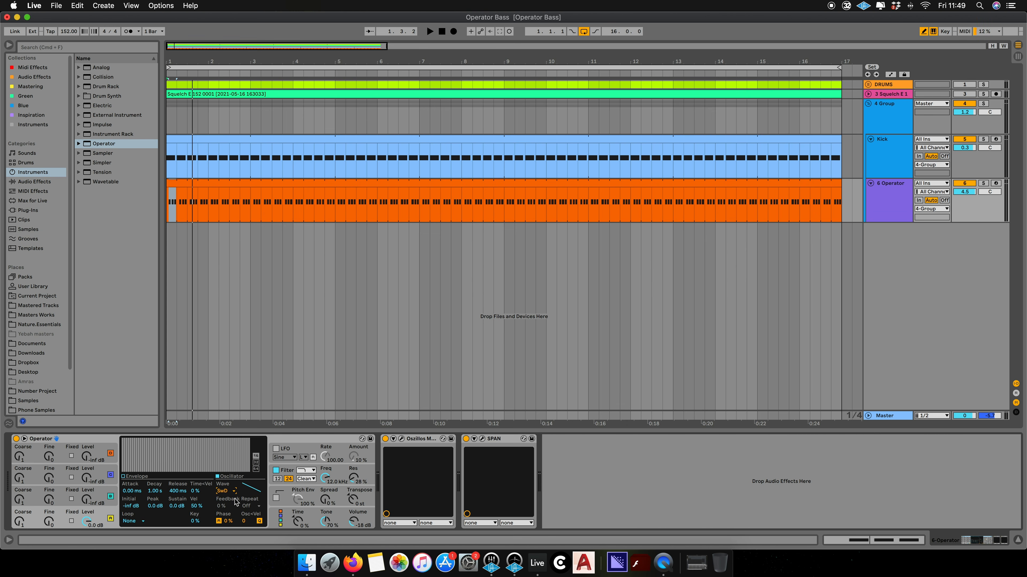
left_click(227, 491)
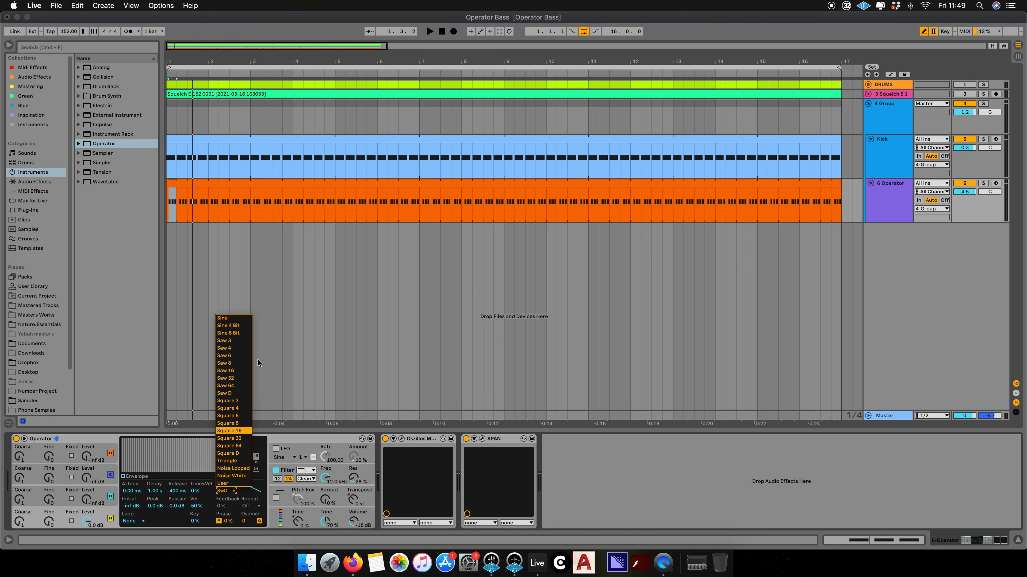
left_click(239, 454)
left_click(226, 491)
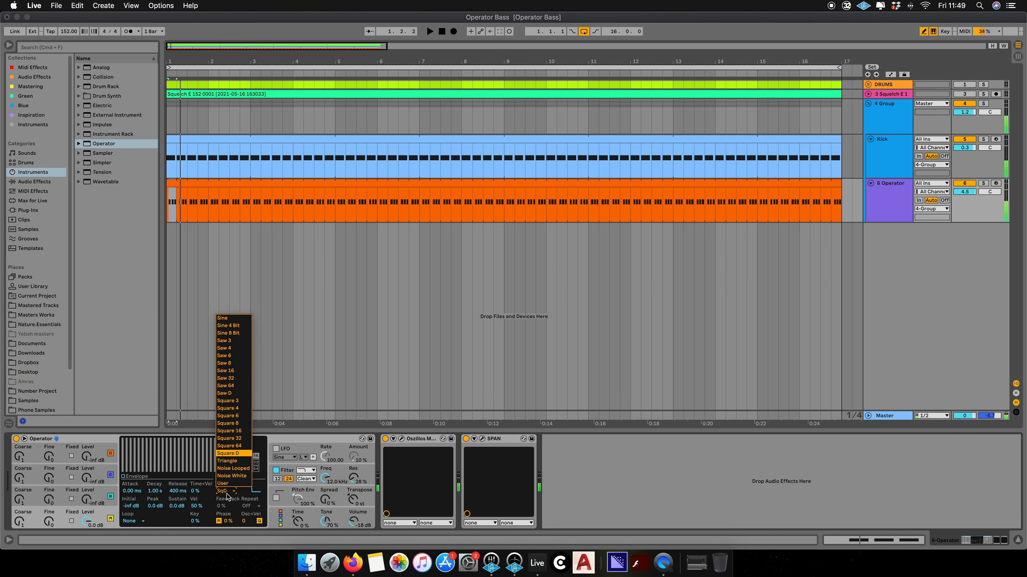
left_click(234, 394)
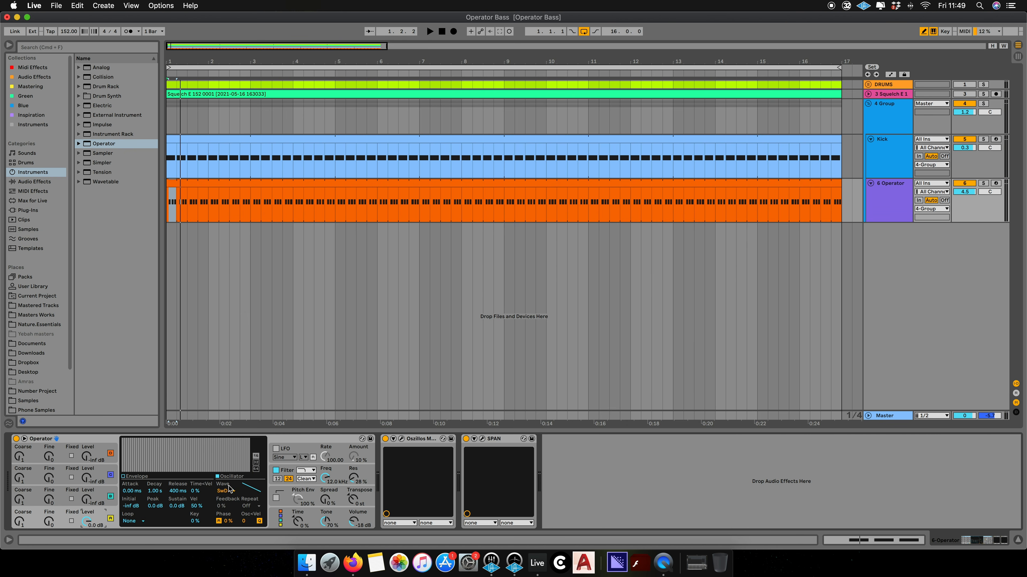
Step: Set the active oscillator's envelope release to 1.00 ms and limit Operator to 1 voice
left_click(138, 482)
left_click_drag(241, 470, 216, 469)
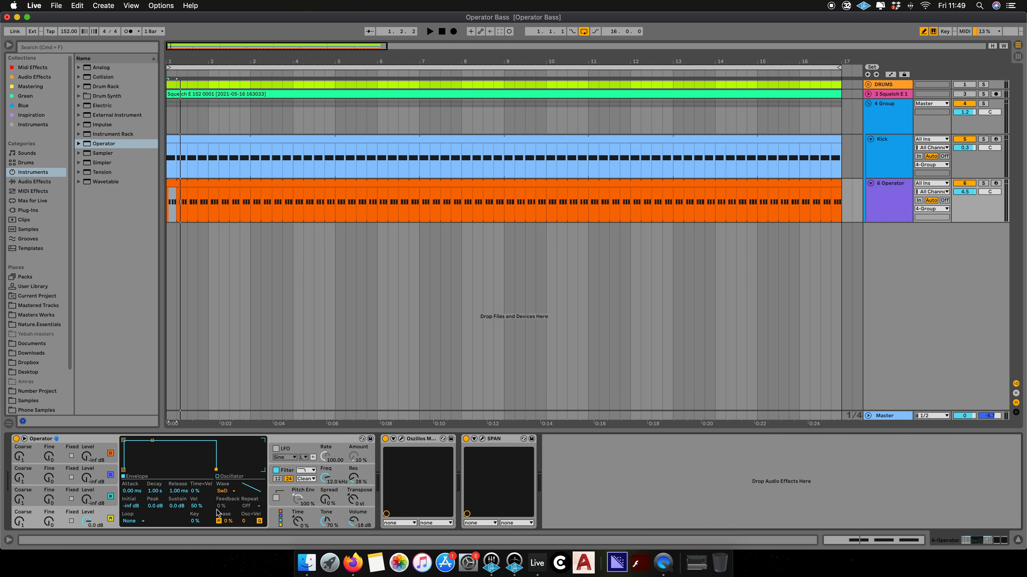
left_click(289, 516)
left_click(127, 521)
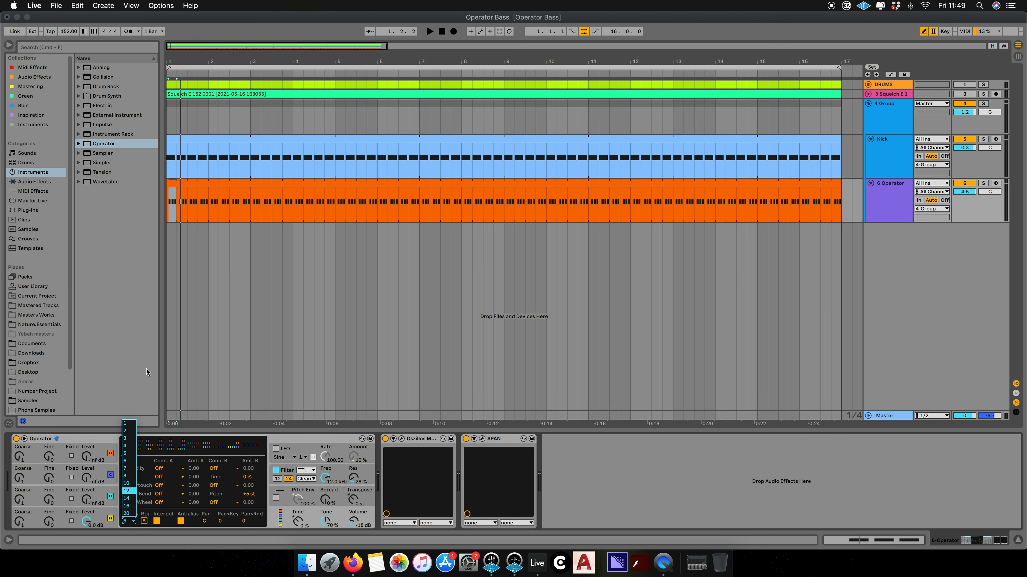
left_click(129, 423)
left_click(99, 516)
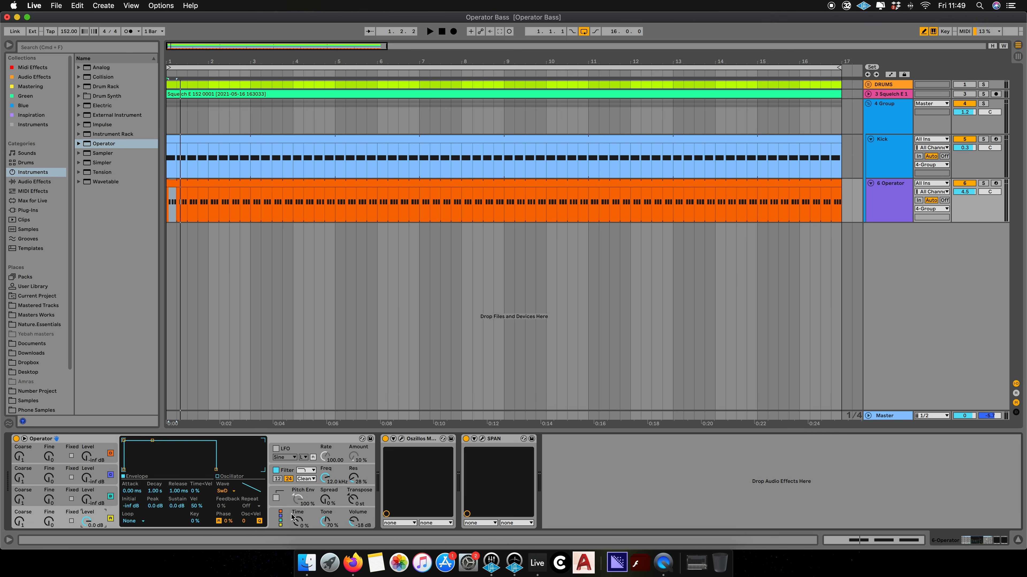
Step: Set Operator's filter to low-pass with a frequency of 100 Hz and a resonance of 0%
left_click(293, 470)
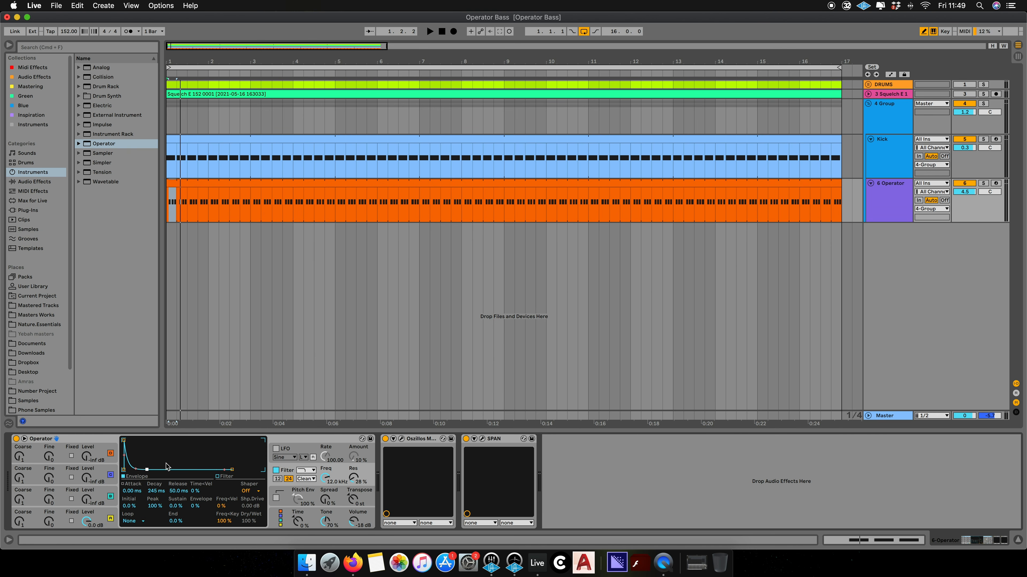
mouse_move(324, 479)
left_mouse_down()
mouse_move(325, 492)
mouse_move(330, 464)
left_mouse_up()
left_click(311, 472)
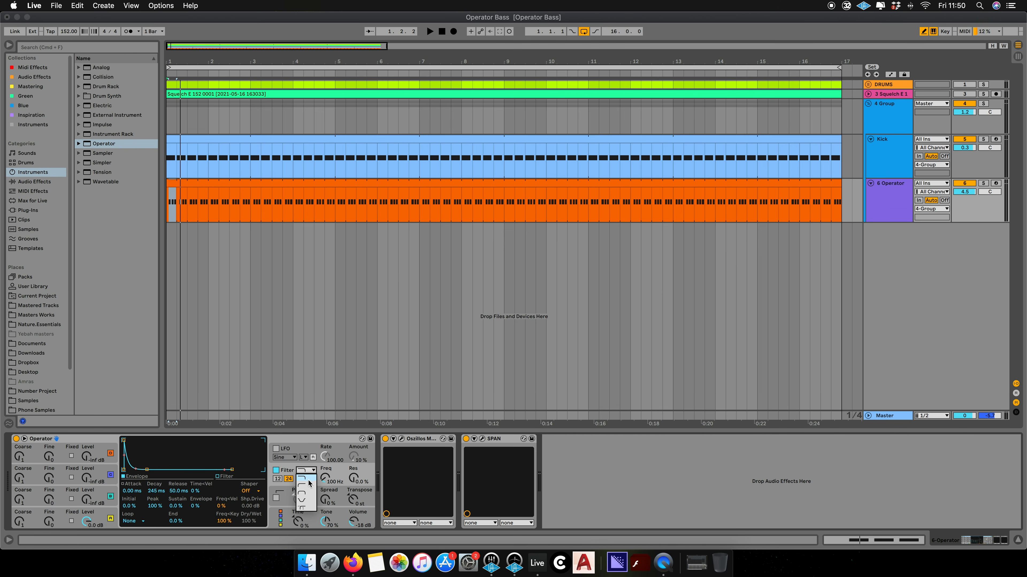
left_click(309, 481)
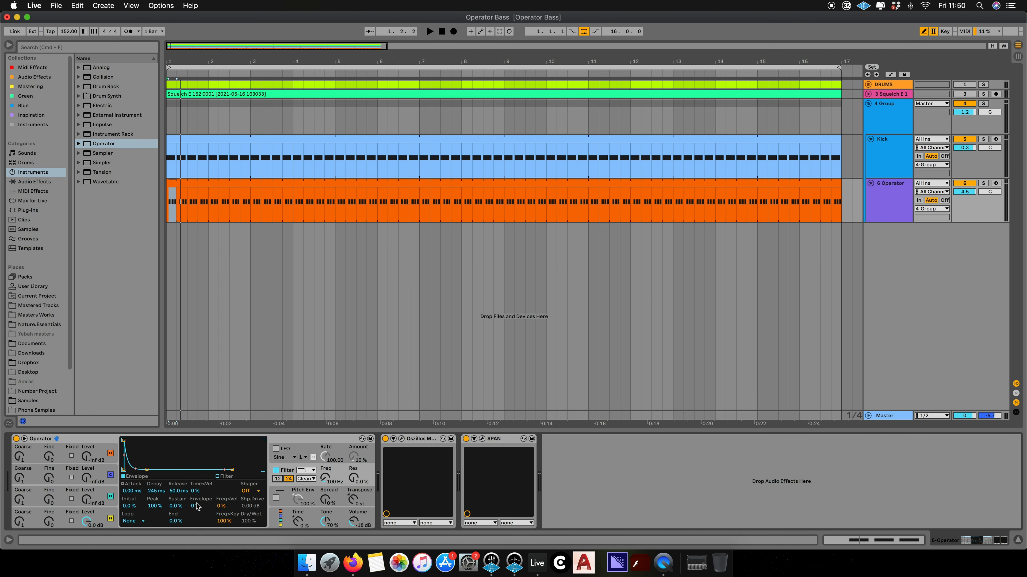
Step: Set the filter envelope amount to 100% and its decay to 500 ms while auditioning the bass
left_click_drag(196, 509, 196, 502)
key("space")
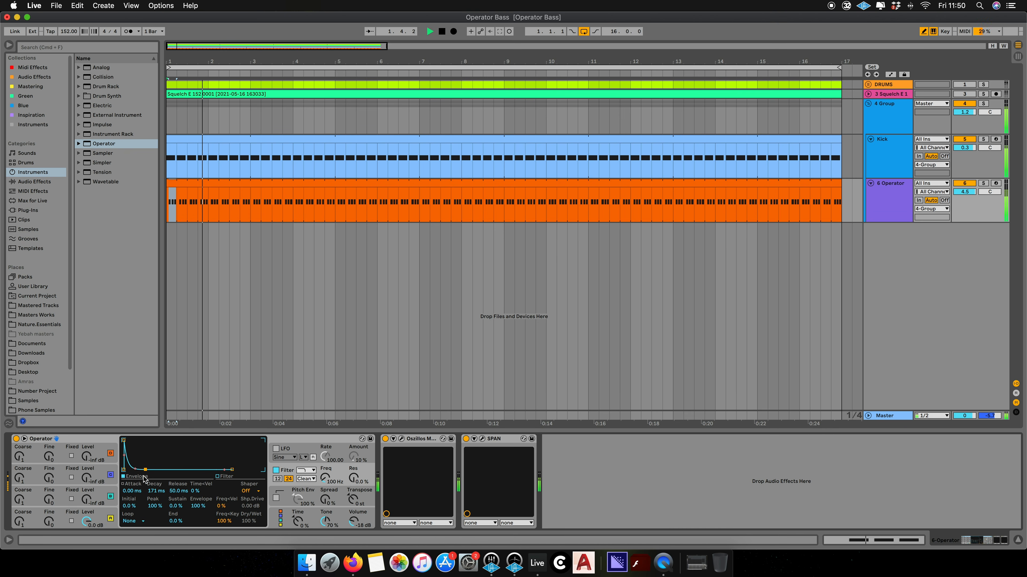
left_click_drag(145, 469, 155, 516)
key("space")
key("space")
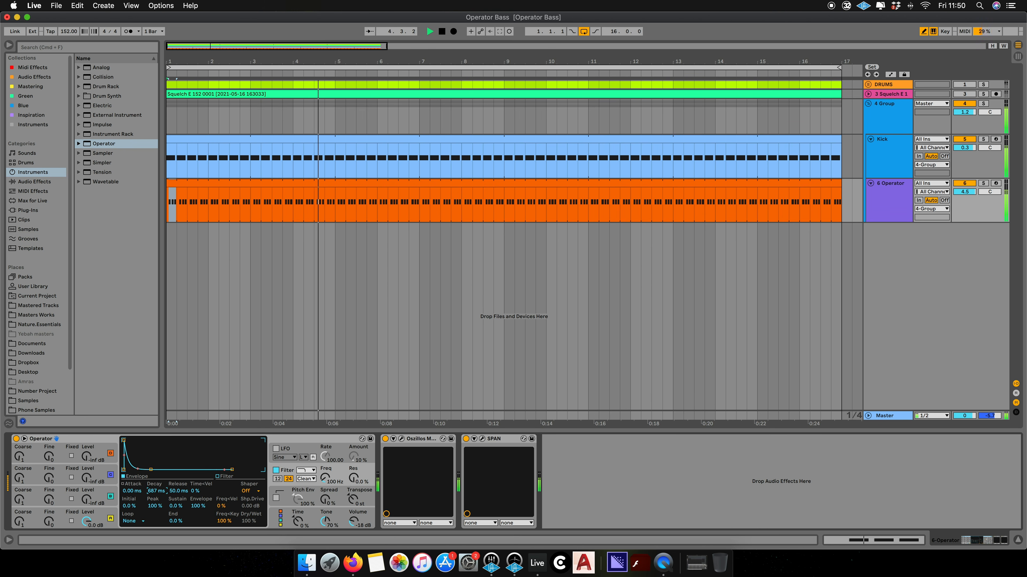
left_click_drag(155, 491, 155, 494)
type("500")
key("space")
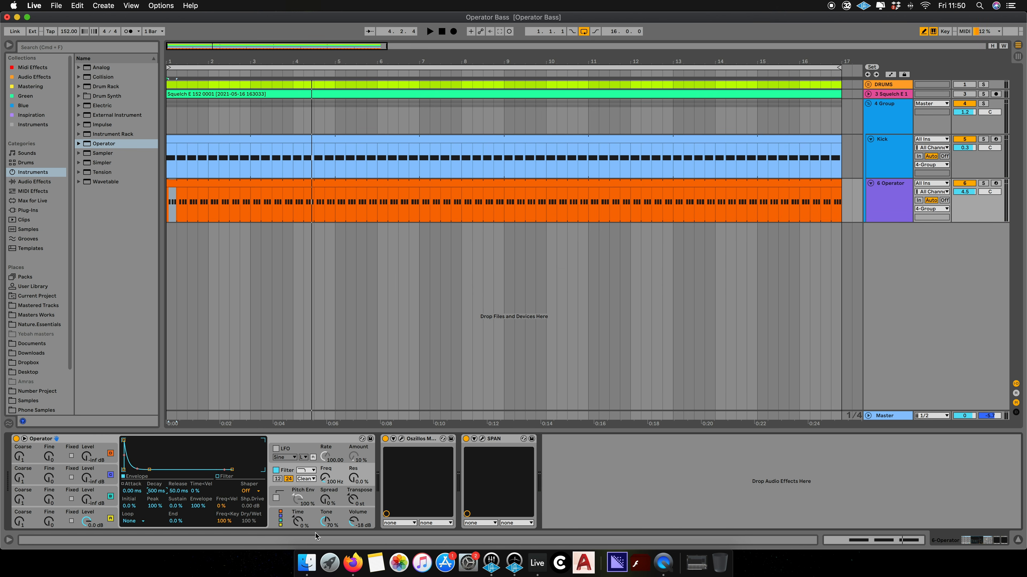
Step: Set Operator's global Time to 15% while auditioning the bass, and return to the active oscillator's settings
left_click_drag(297, 525, 300, 524)
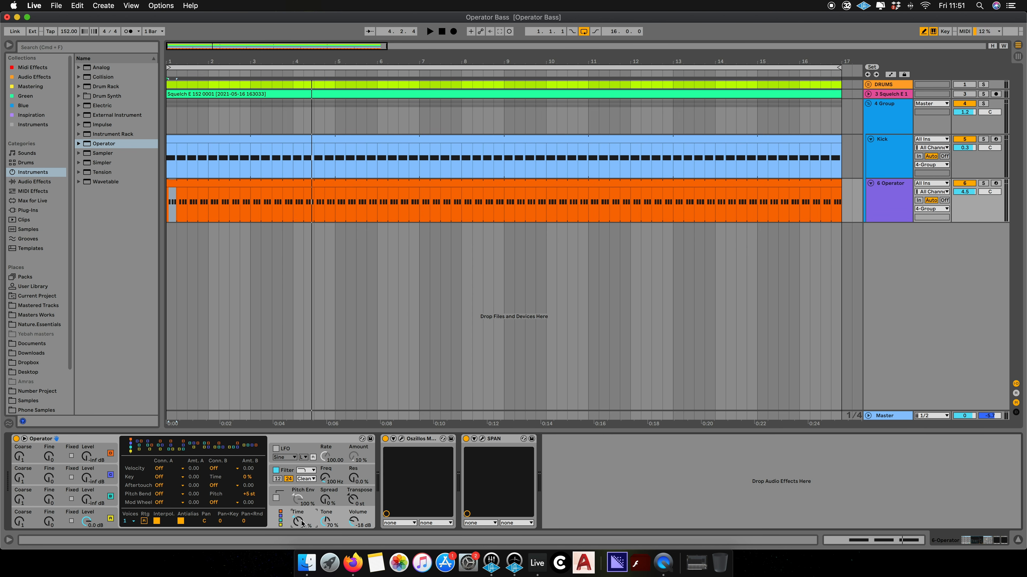
key("space")
mouse_move(298, 521)
left_mouse_down()
mouse_move(297, 531)
mouse_move(298, 507)
left_mouse_up()
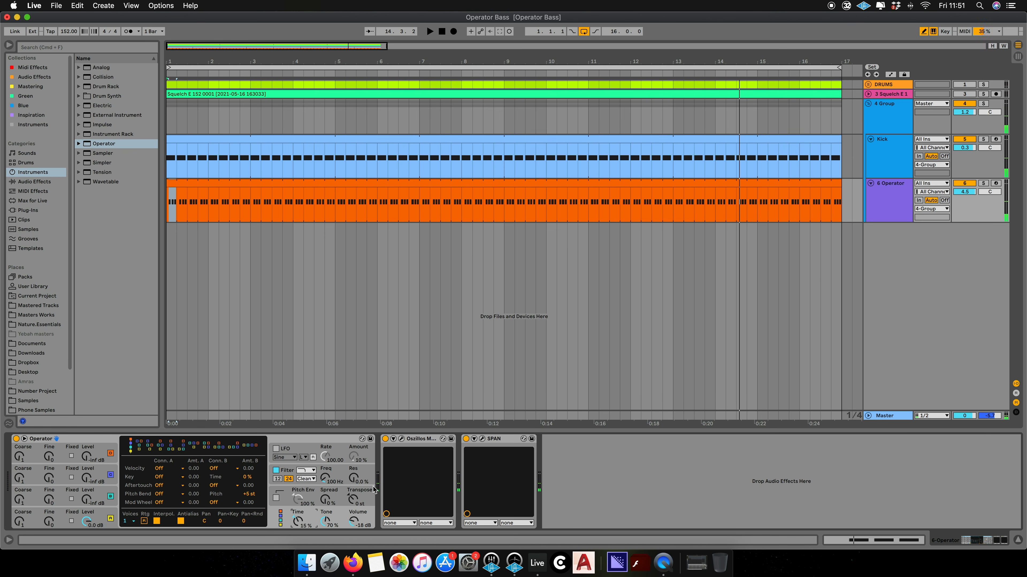
left_click(341, 478)
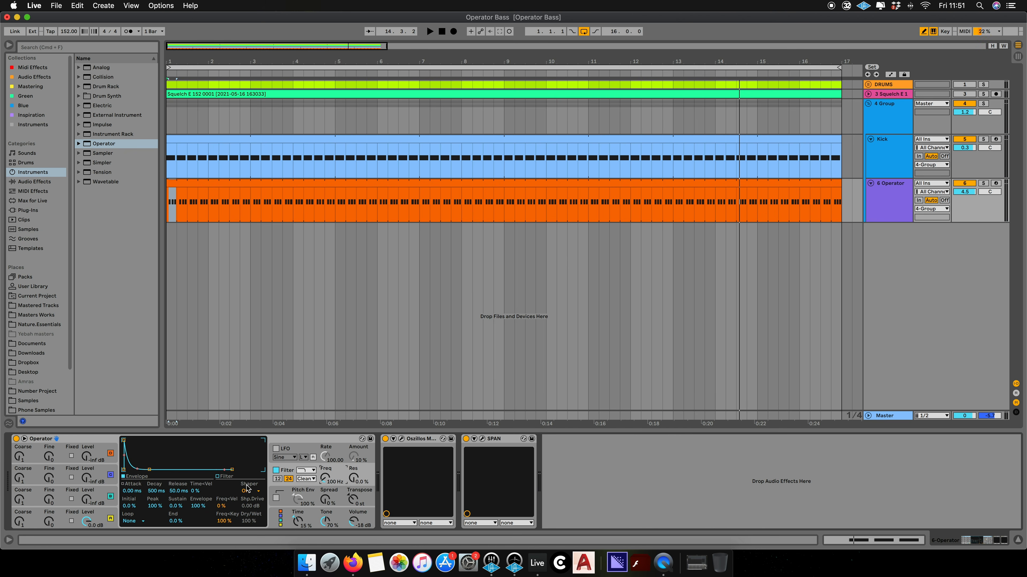
left_click(98, 515)
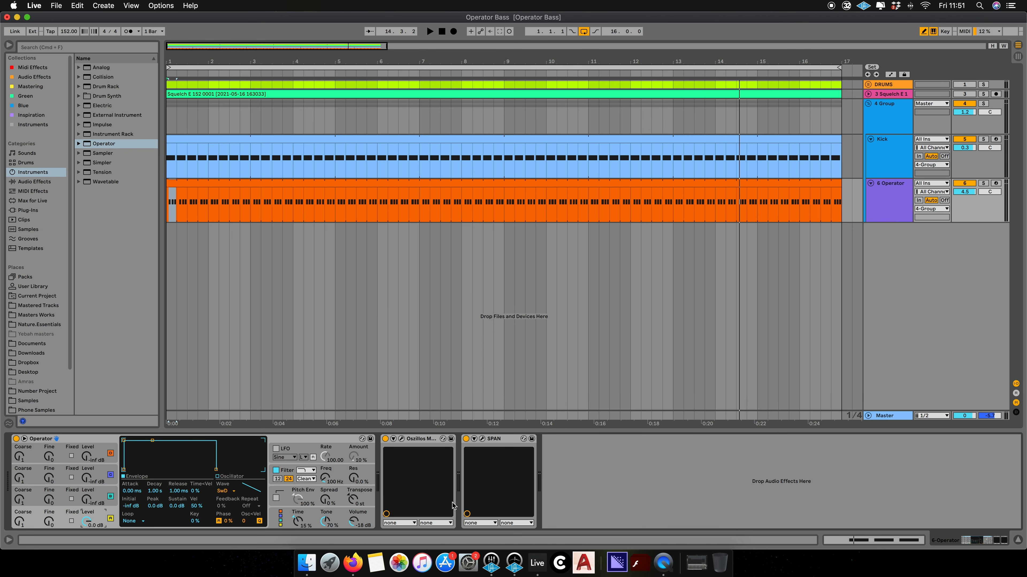
Step: Add EQ Eight and Multiband Dynamics from the audio effects after Operator, ahead of the analyser plug-ins
left_click(50, 182)
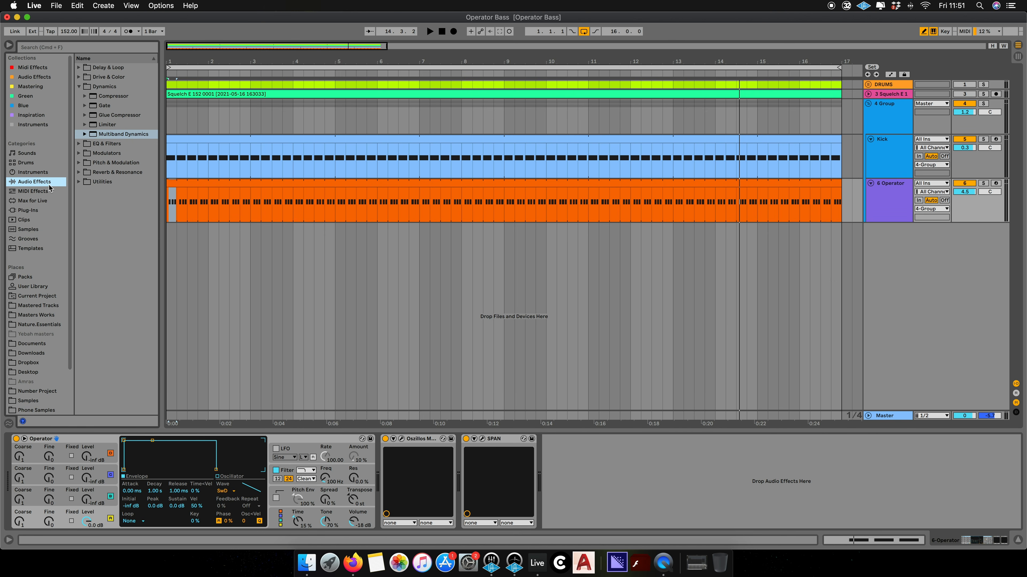
left_click_drag(162, 164, 198, 163)
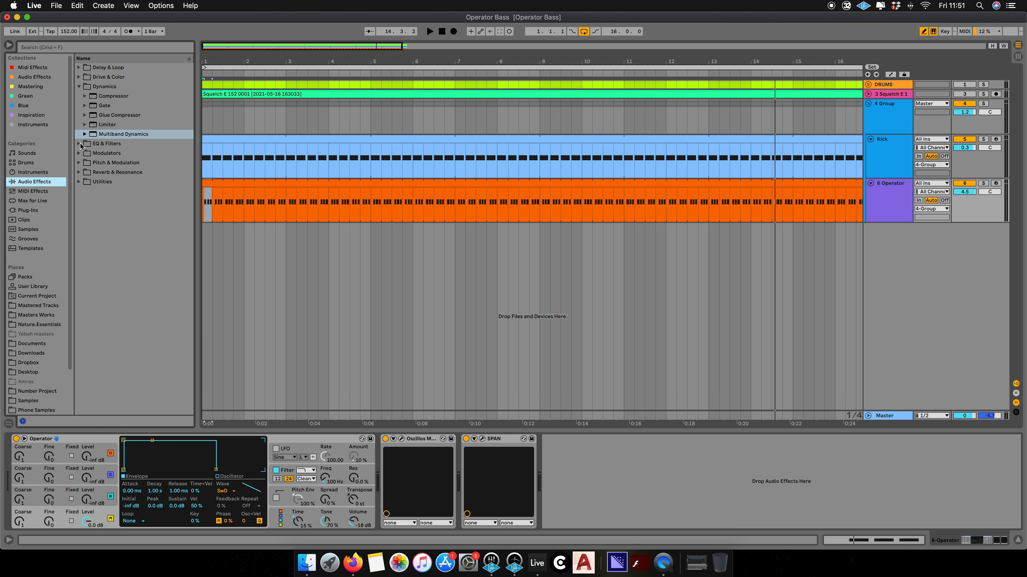
left_click(79, 87)
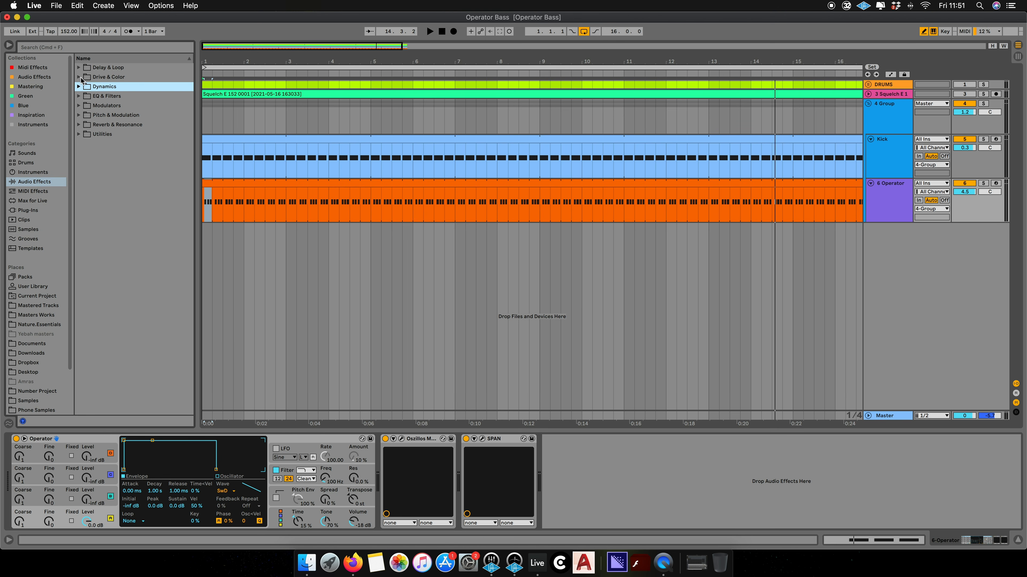
left_click(79, 87)
left_click(80, 86)
left_click(79, 97)
left_click_drag(109, 124, 375, 472)
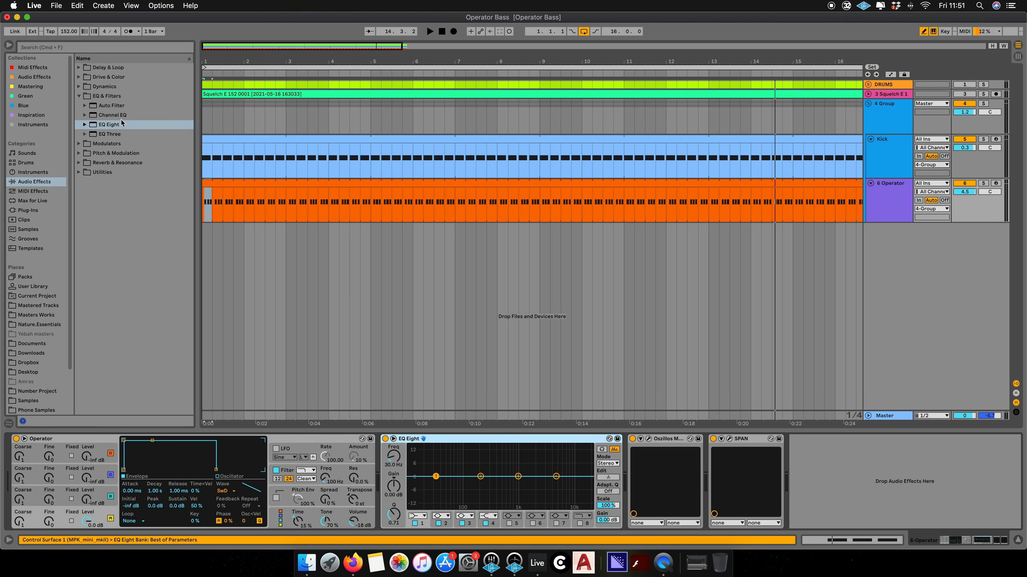
left_click(78, 87)
left_click_drag(114, 136, 637, 482)
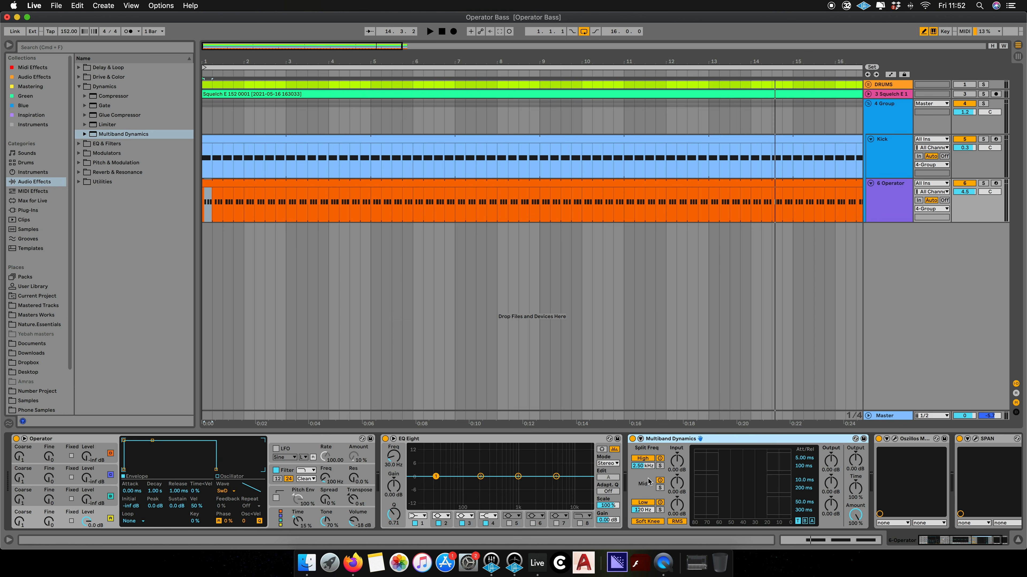
Step: Vary the three G0 notes' velocities in the bass clip: first near minimum, second near maximum, third around the middle
double_click(228, 185)
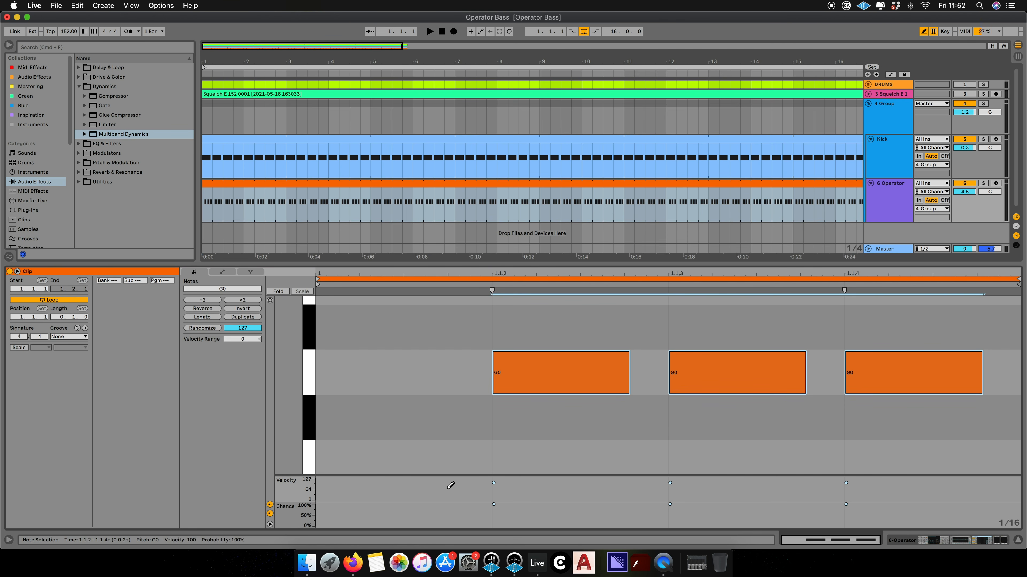
left_click_drag(431, 475, 435, 351)
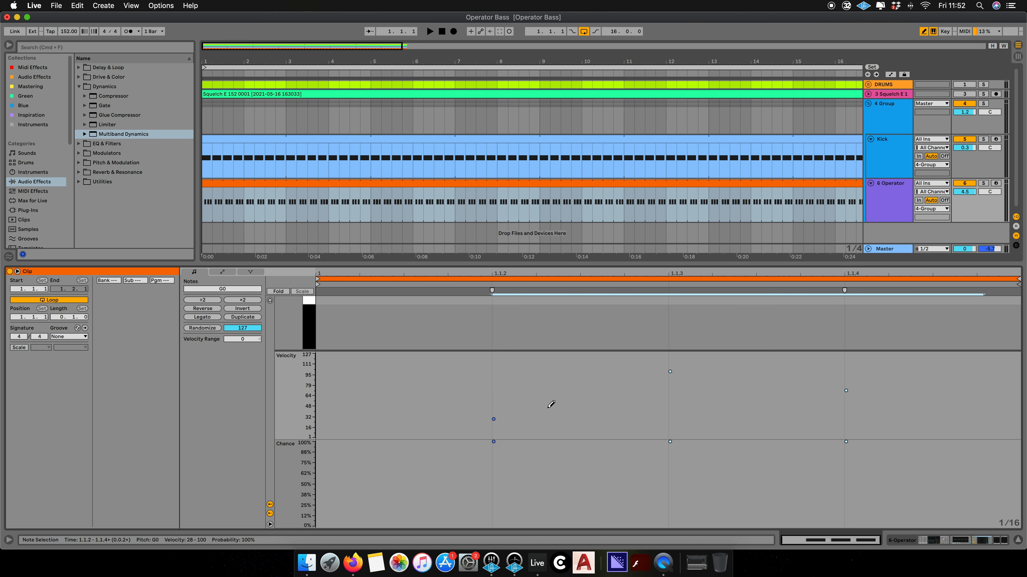
key("space")
left_click(505, 427)
left_click_drag(505, 428, 512, 426)
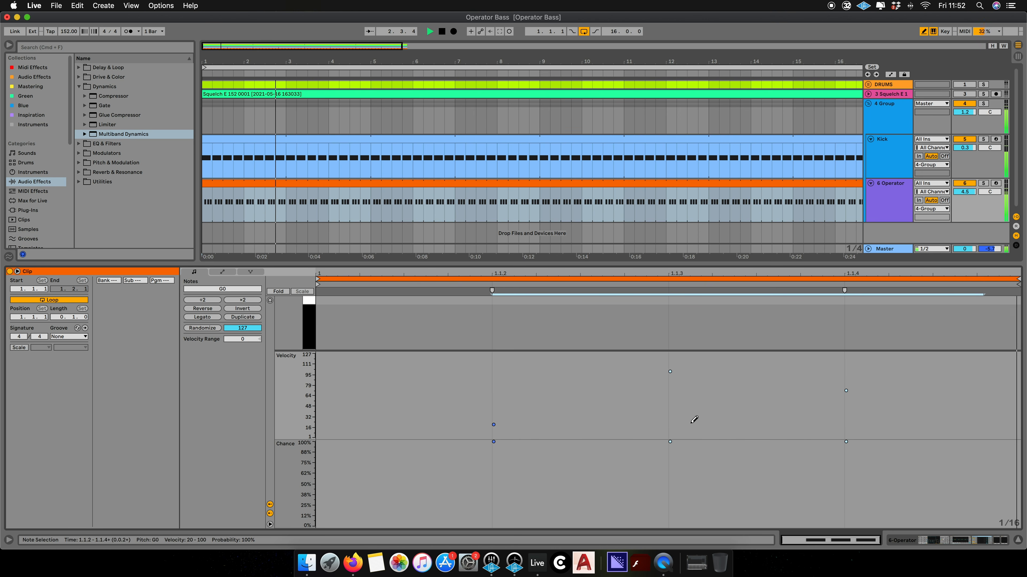
left_click_drag(854, 396, 848, 423)
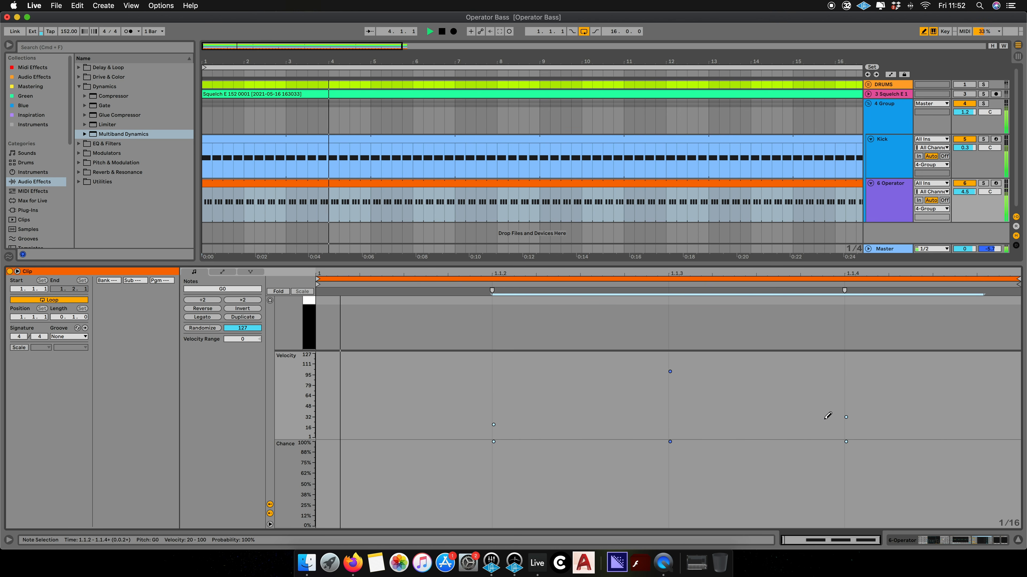
mouse_move(515, 425)
left_mouse_down()
mouse_move(501, 437)
mouse_move(840, 417)
mouse_move(850, 401)
left_mouse_up()
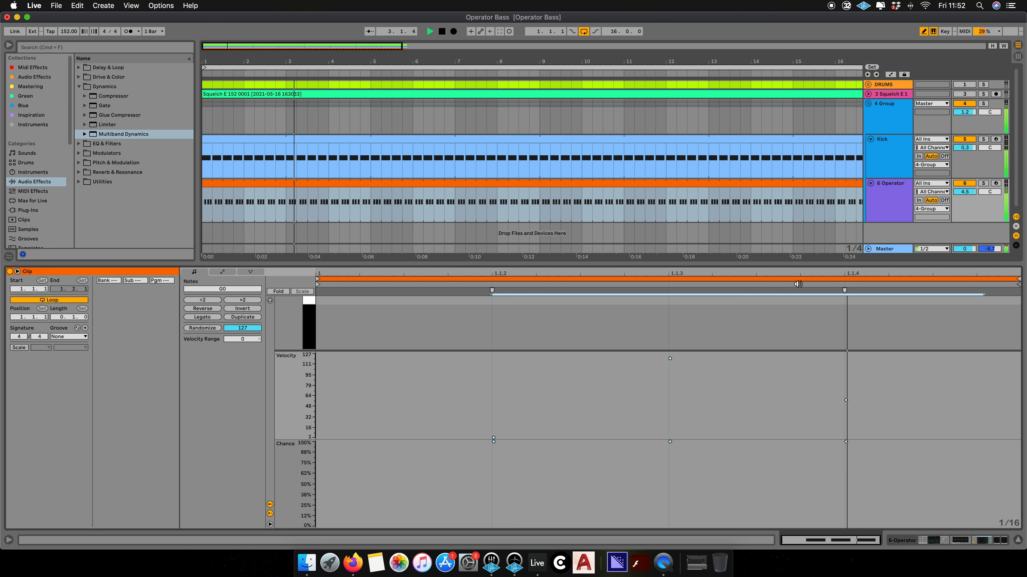
Step: Compare velocity sensitivity settings on Operator's active oscillator, starting from 0%, and settle on 23% while auditioning
left_click(895, 196)
double_click(895, 195)
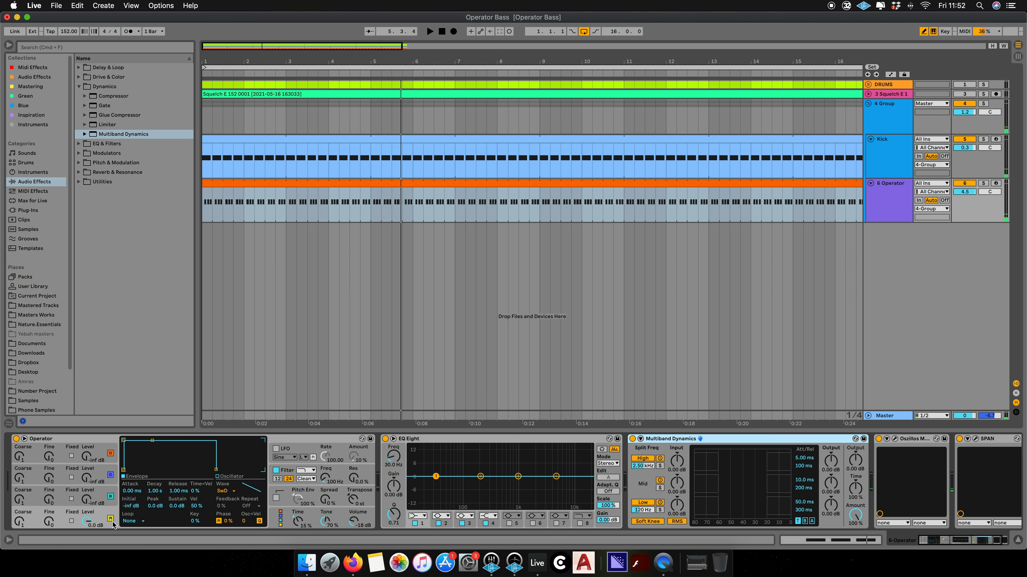
left_click(104, 516)
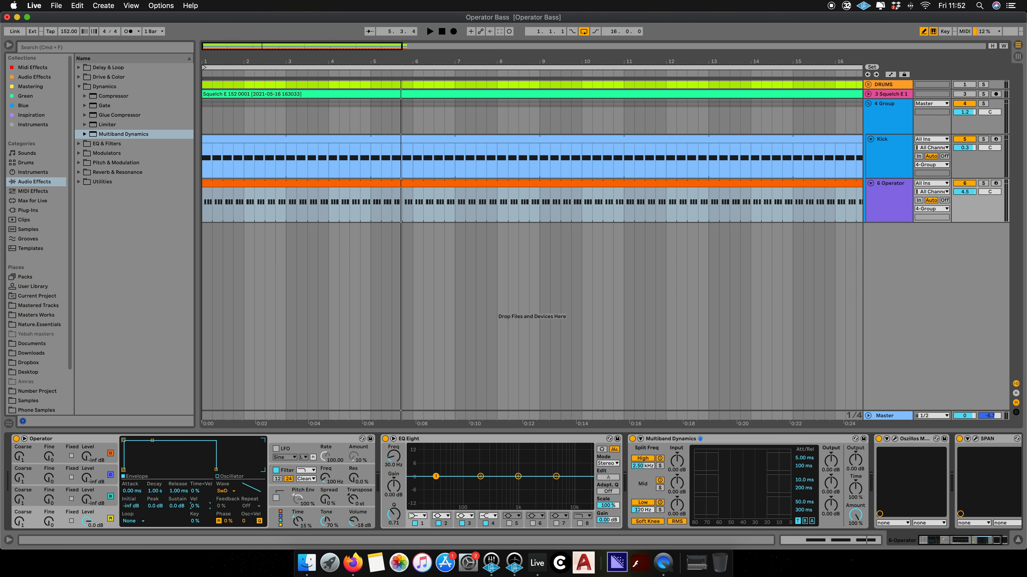
key("space")
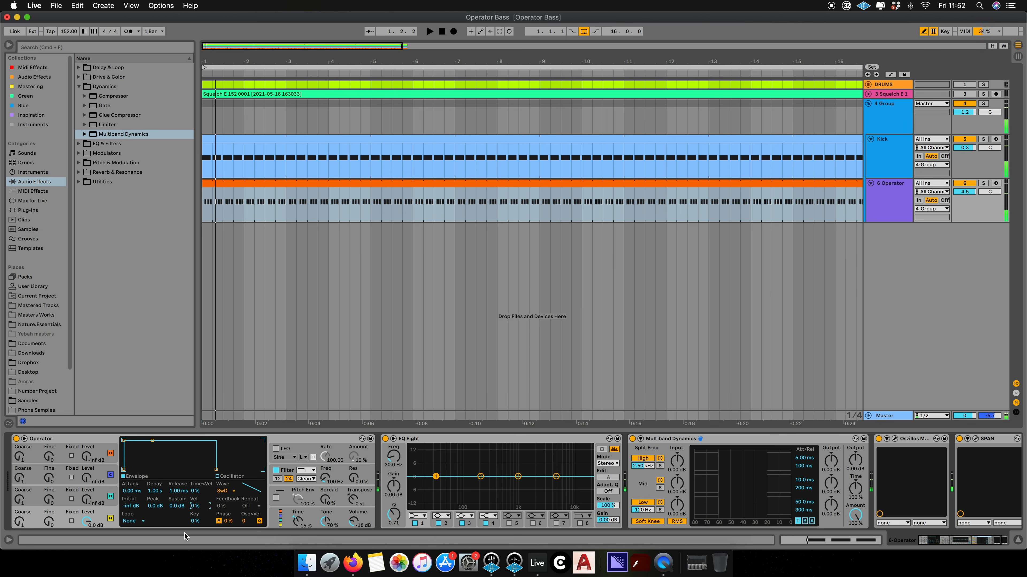
key("space")
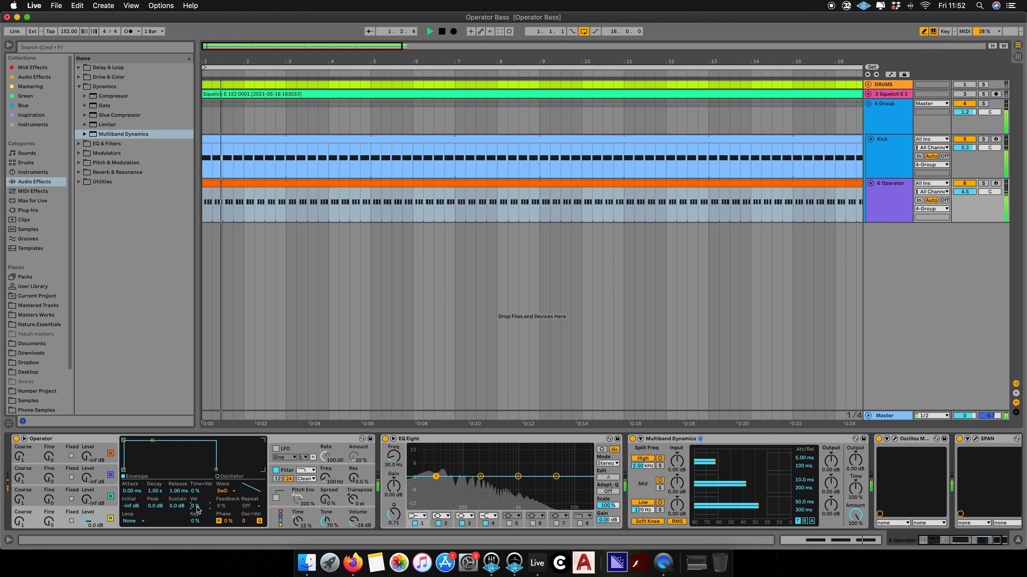
mouse_move(197, 508)
left_mouse_down()
mouse_move(197, 461)
mouse_move(197, 494)
left_mouse_up()
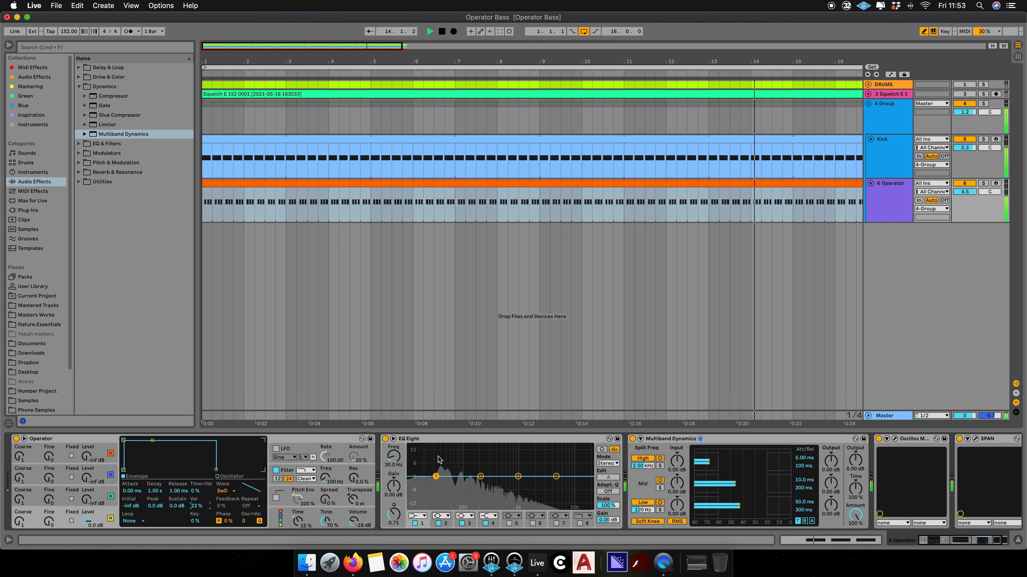
Step: Set Operator's global Time to 7% and make EQ Eight's band 1 a low cut at 23.5 Hz
left_click(298, 522)
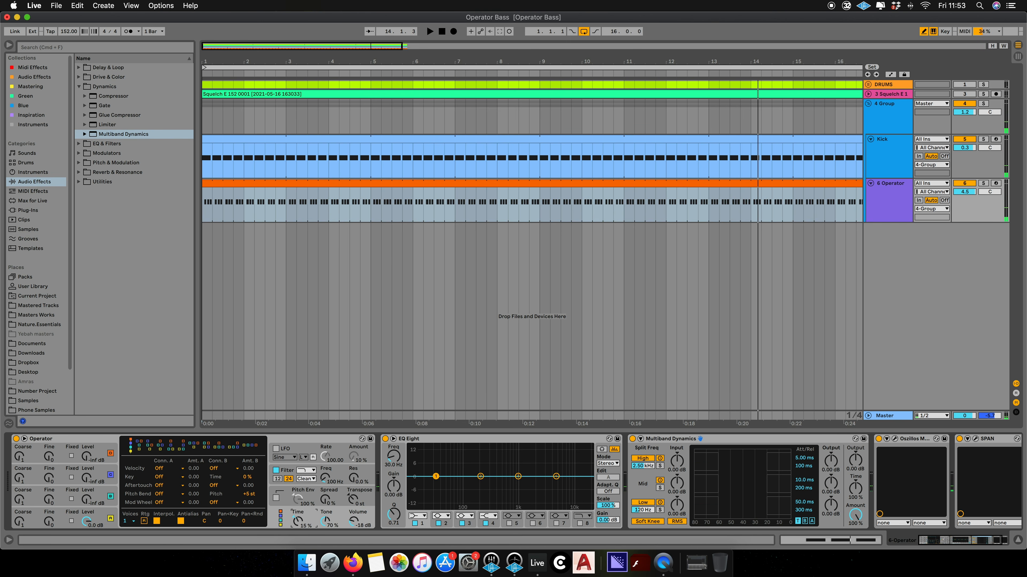
key("space")
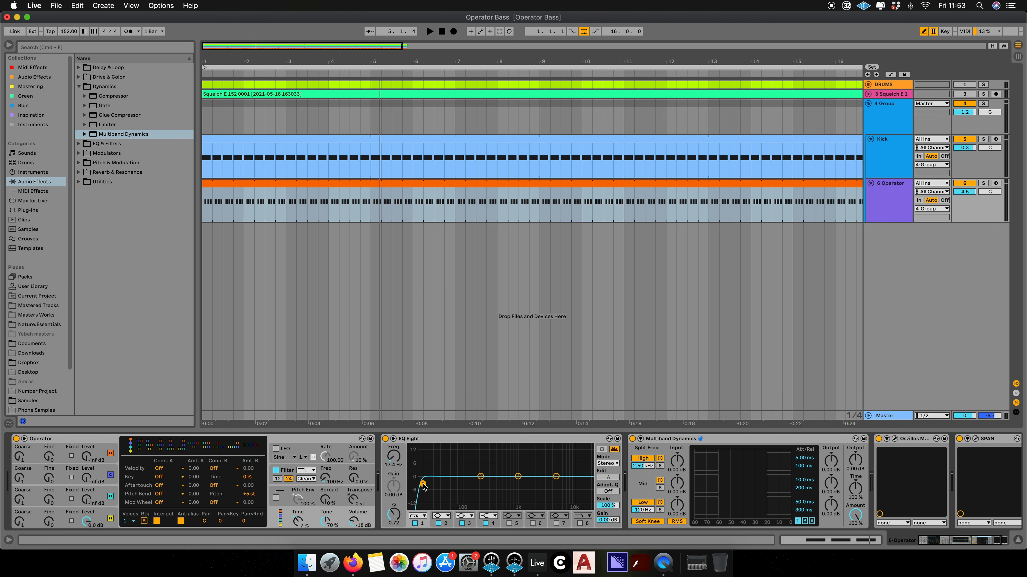
key("space")
left_click_drag(421, 485, 398, 456)
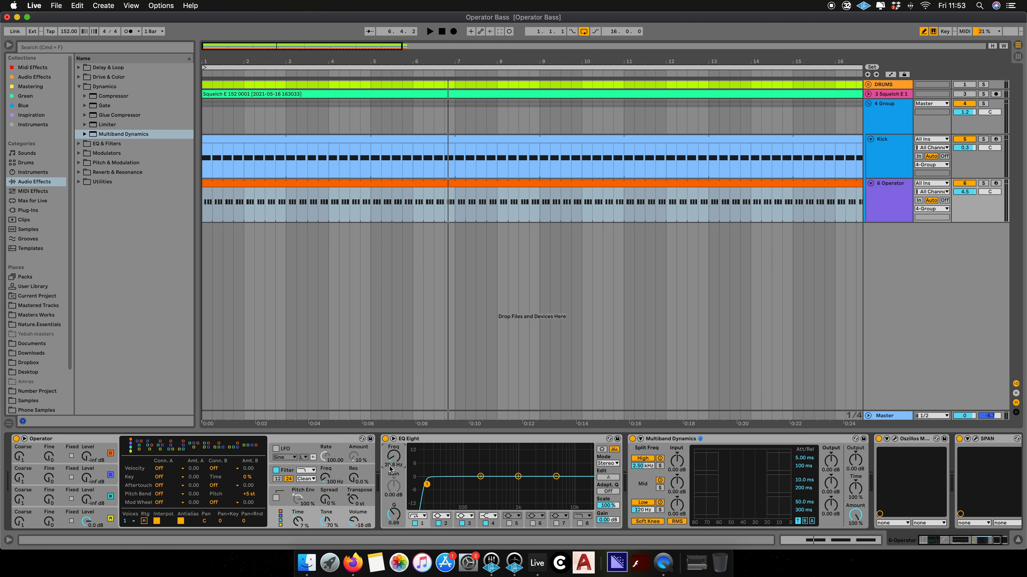
key("space")
left_click_drag(397, 462, 397, 458)
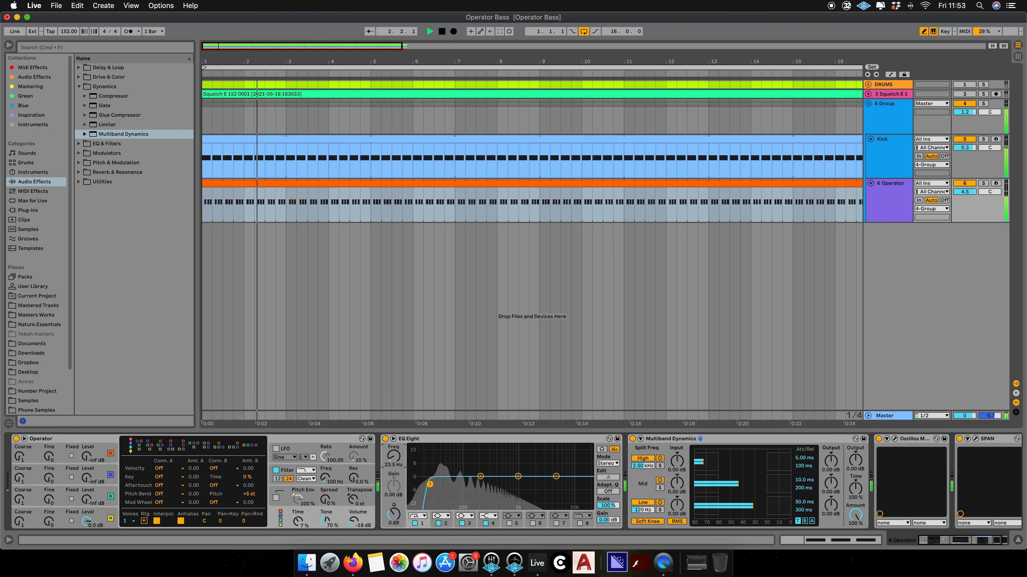
key("space")
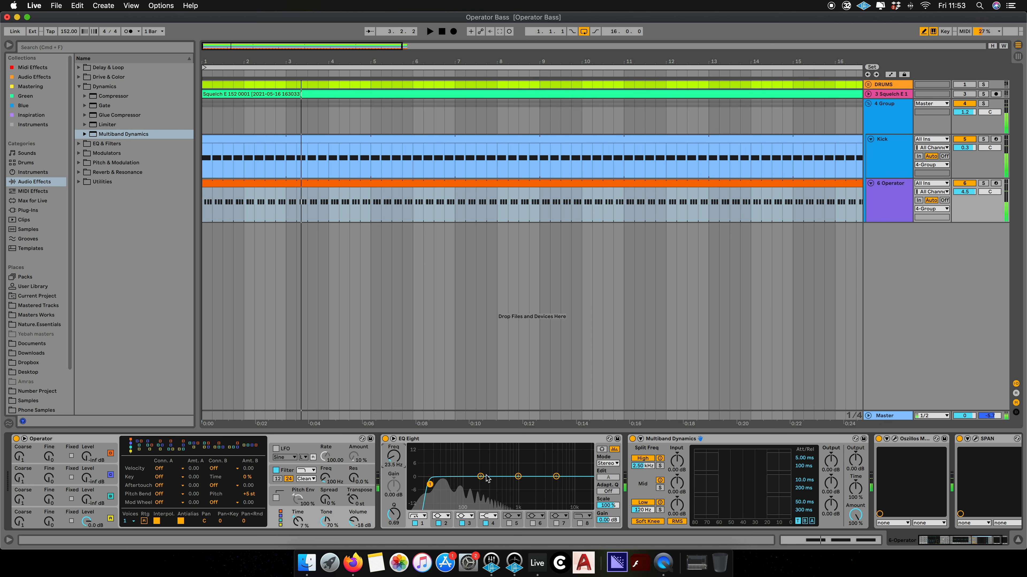
Step: Expand EQ Eight's display and raise band 2 to a 7.14 dB boost at 91.0 Hz during playback
left_click_drag(481, 476, 477, 474)
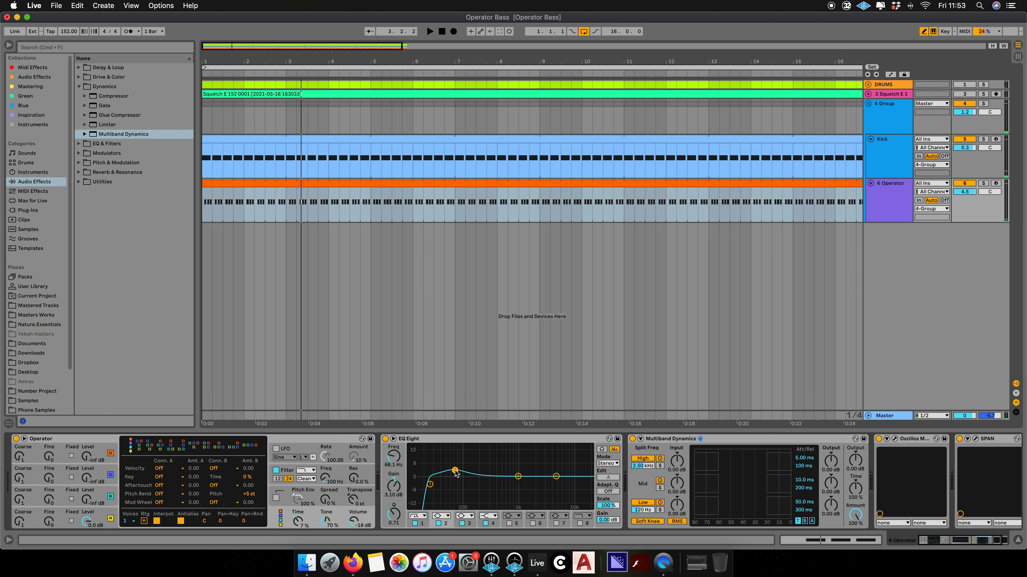
double_click(490, 458)
left_click_drag(410, 362, 418, 233)
key("space")
left_click_drag(406, 310, 437, 286)
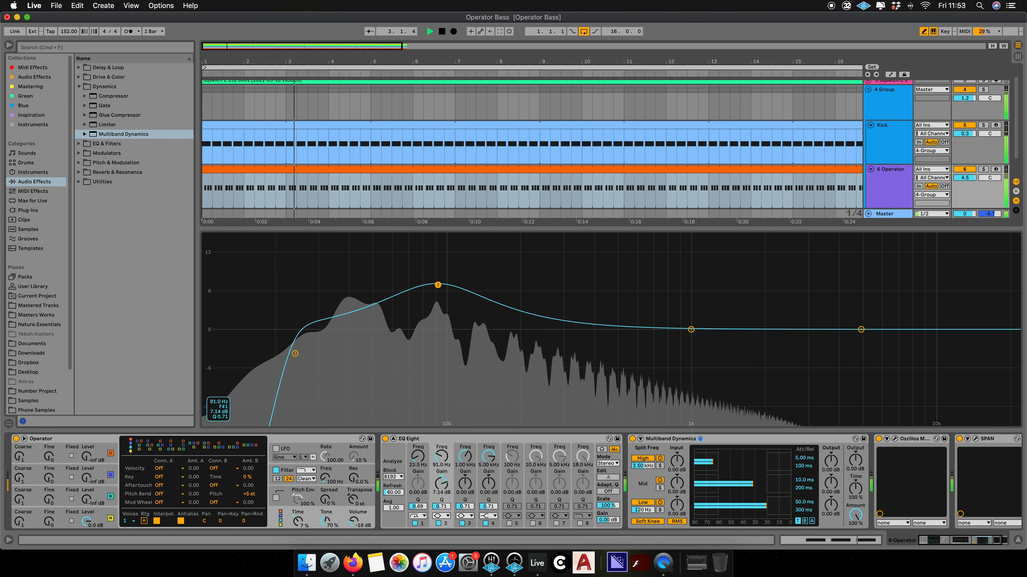
Step: Narrow EQ Eight's band 2 to a Q of 3.02 and set its gain to 1.90 dB by ear
left_click_drag(442, 508, 441, 497)
key("space")
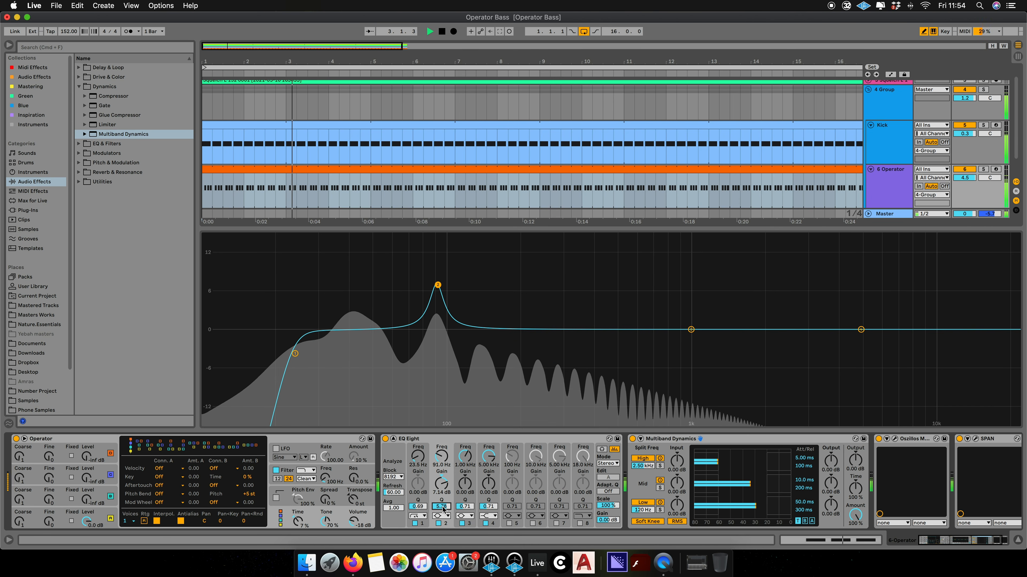
left_click_drag(442, 508, 443, 493)
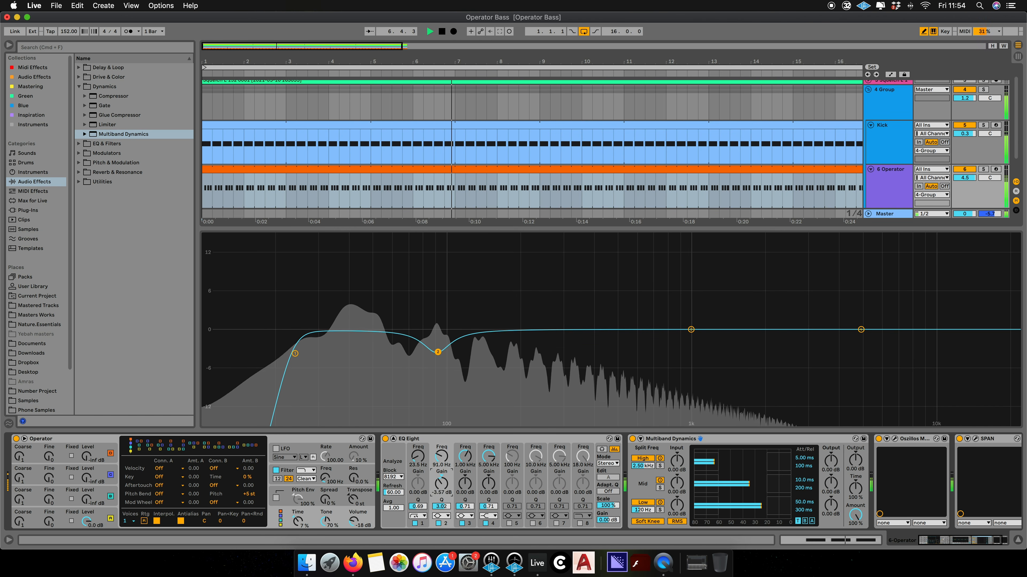
left_click_drag(441, 484, 442, 486)
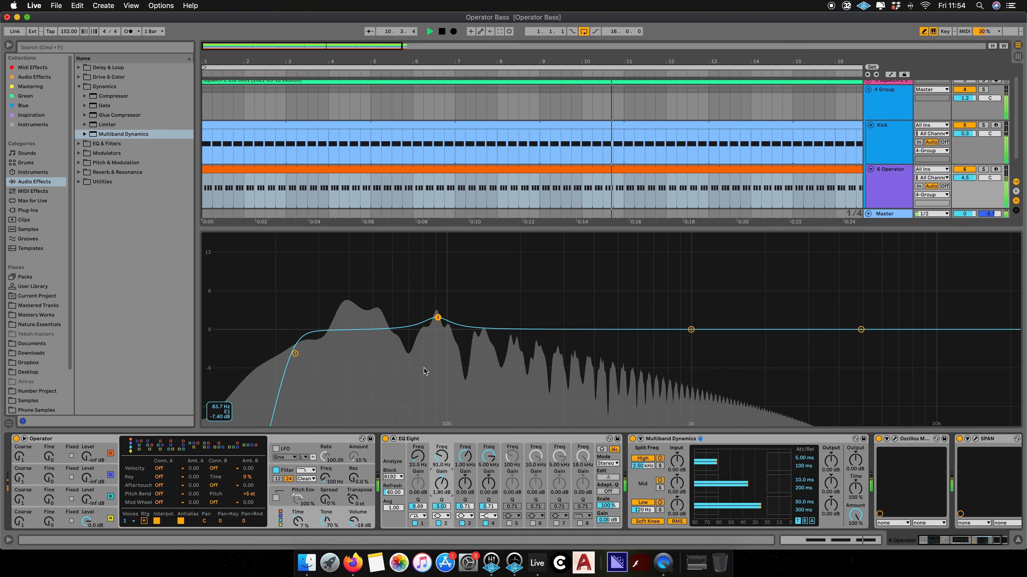
Step: Set band 1's low cut to 24.8 Hz and make band 3 a 5.61 dB cut at 553 Hz with Q 1.34
left_click(294, 353)
left_click_drag(301, 353, 300, 353)
left_click_drag(691, 330, 629, 359)
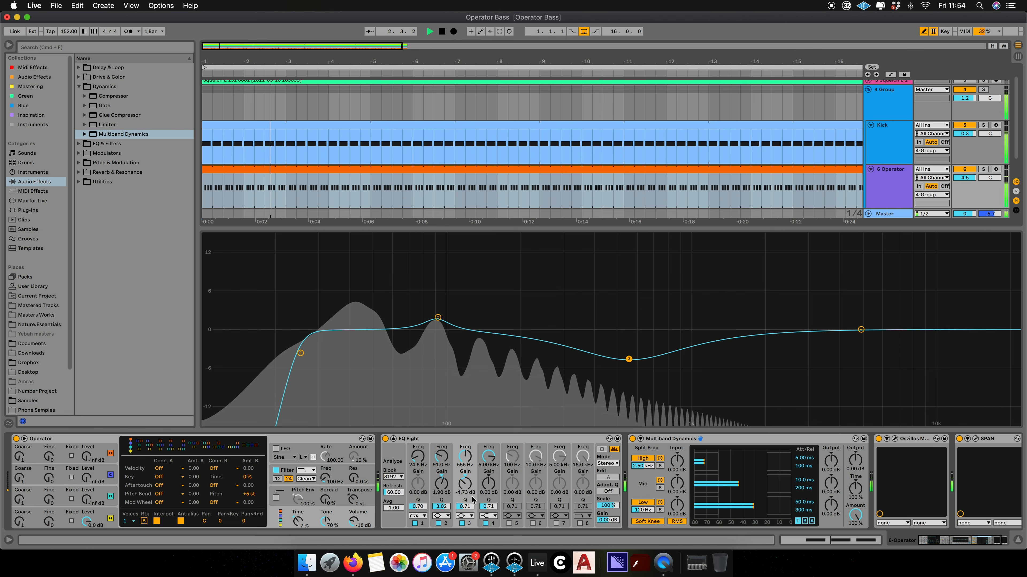
left_click_drag(466, 508, 466, 490)
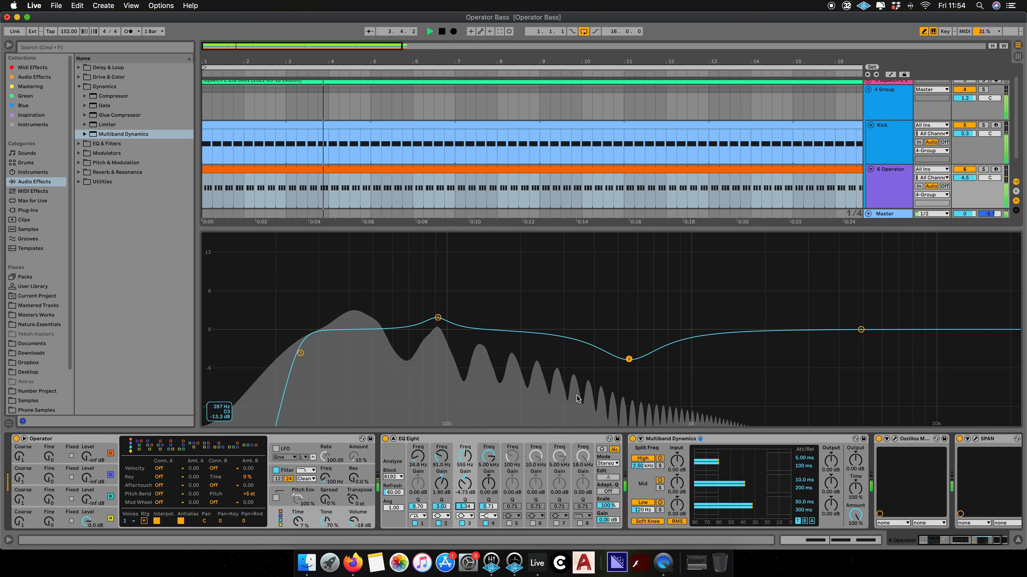
mouse_move(628, 359)
left_mouse_down()
mouse_move(629, 379)
mouse_move(628, 364)
left_mouse_up()
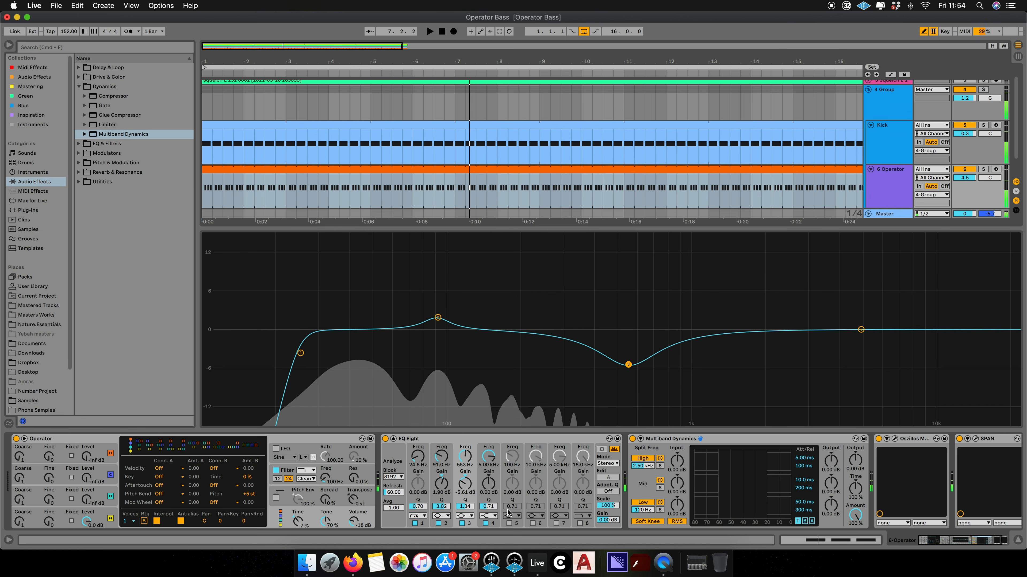
Step: Enable EQ Eight's bands 5 and 8, with a 1.67 dB boost at 367 Hz and a high cut at 18.0 kHz
left_click(508, 523)
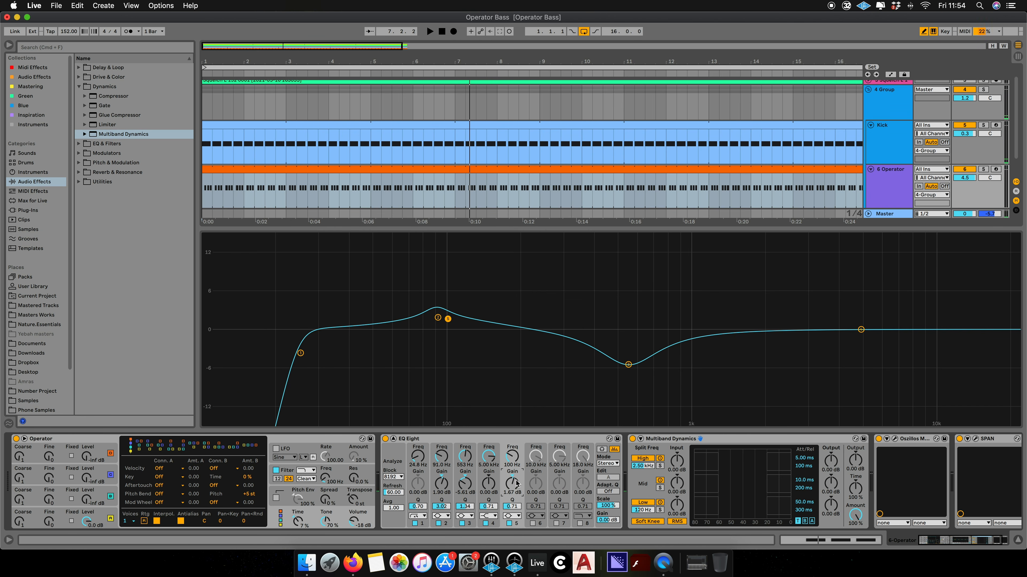
key("space")
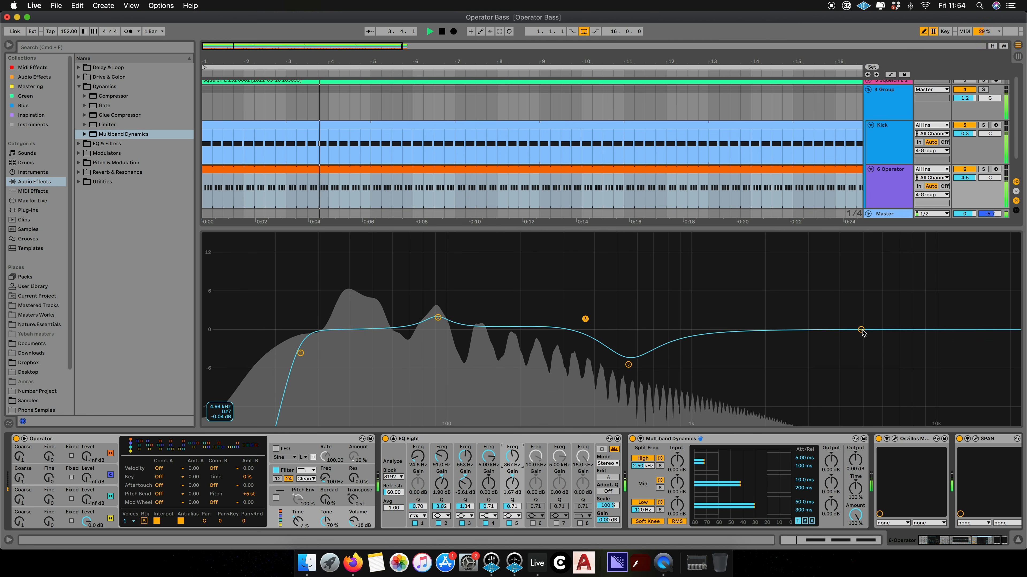
left_click_drag(862, 330, 861, 330)
left_click(580, 524)
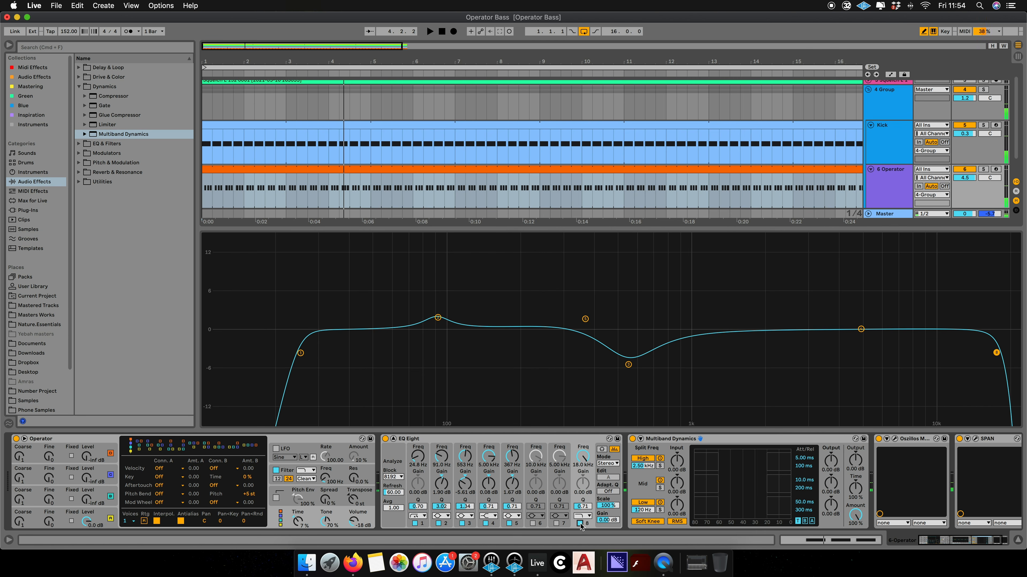
Step: During playback, lower EQ Eight's band 8 high cut to 3.55 kHz with Q 0.83 and compare the EQ bypassed and active
key("space")
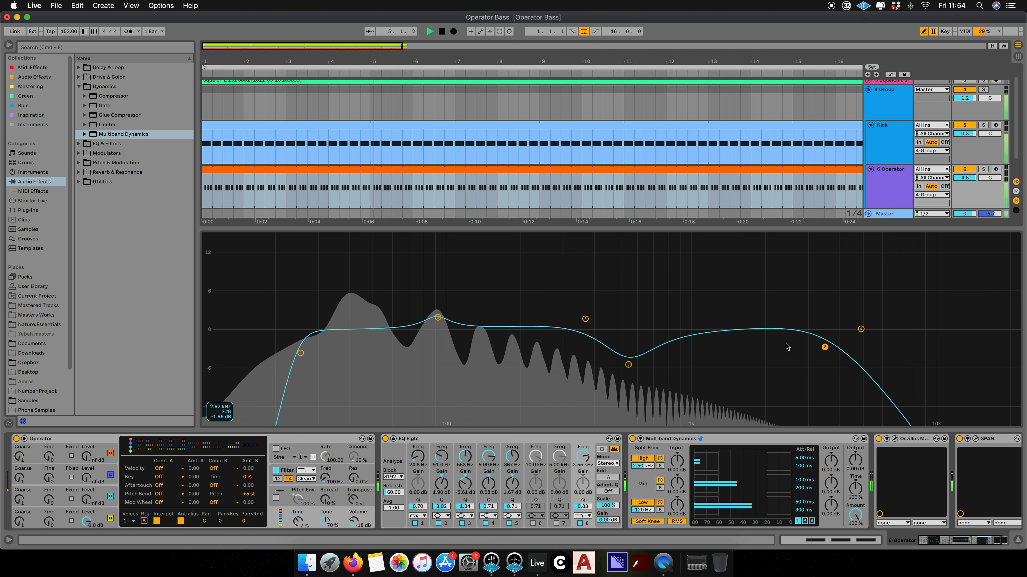
key("space")
left_click(385, 439)
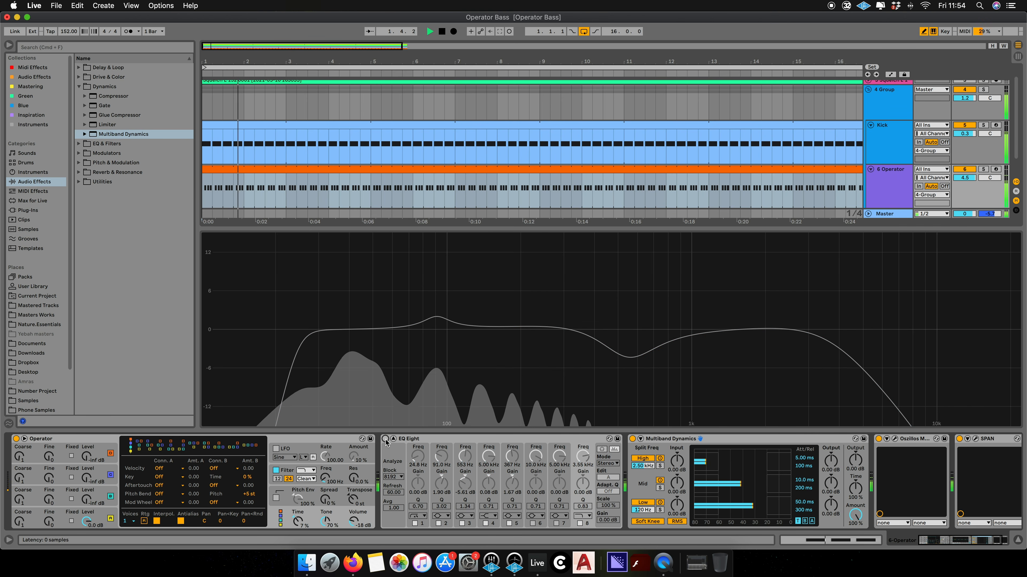
left_click(385, 440)
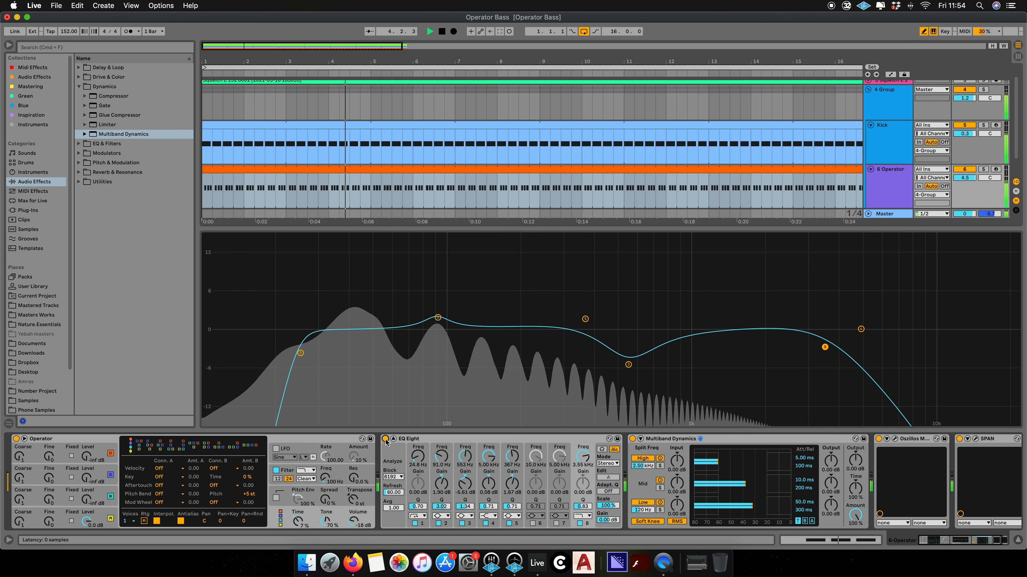
left_click(386, 440)
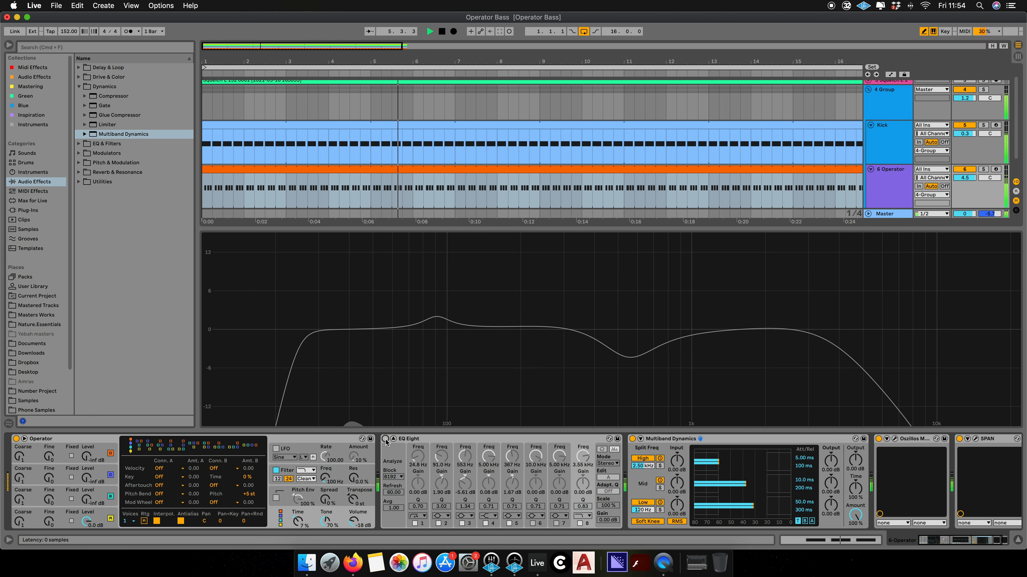
left_click(386, 439)
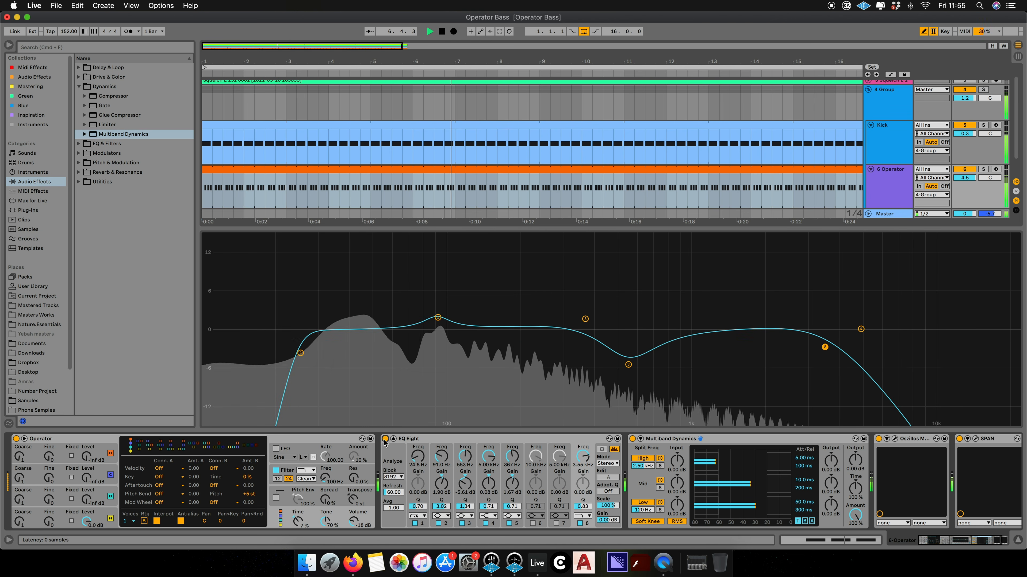
Step: Lower EQ Eight's band 1 low cut to 20.0 Hz and reduce the EQ's Scale to 81% while listening
left_click(398, 460)
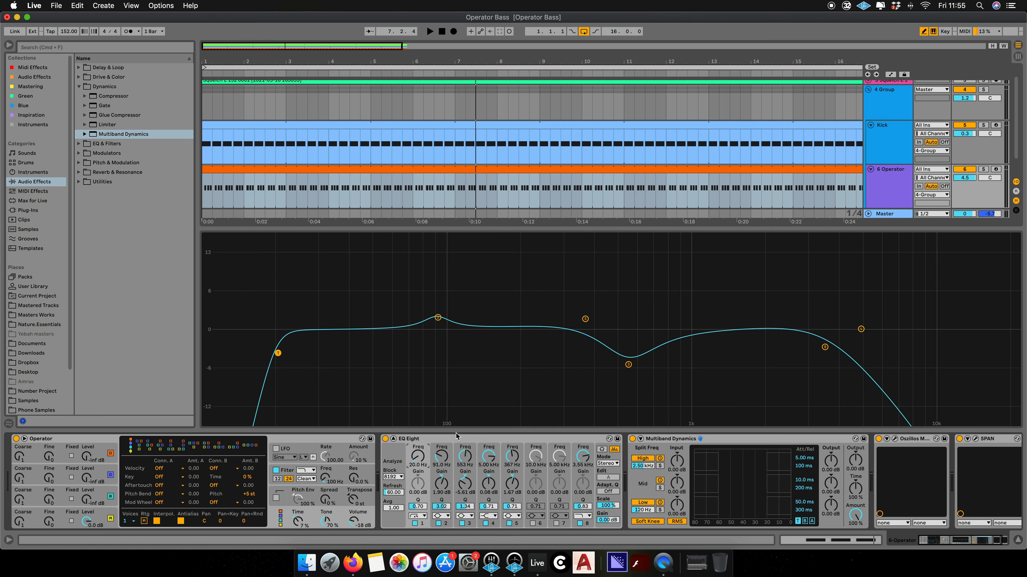
left_click(384, 439)
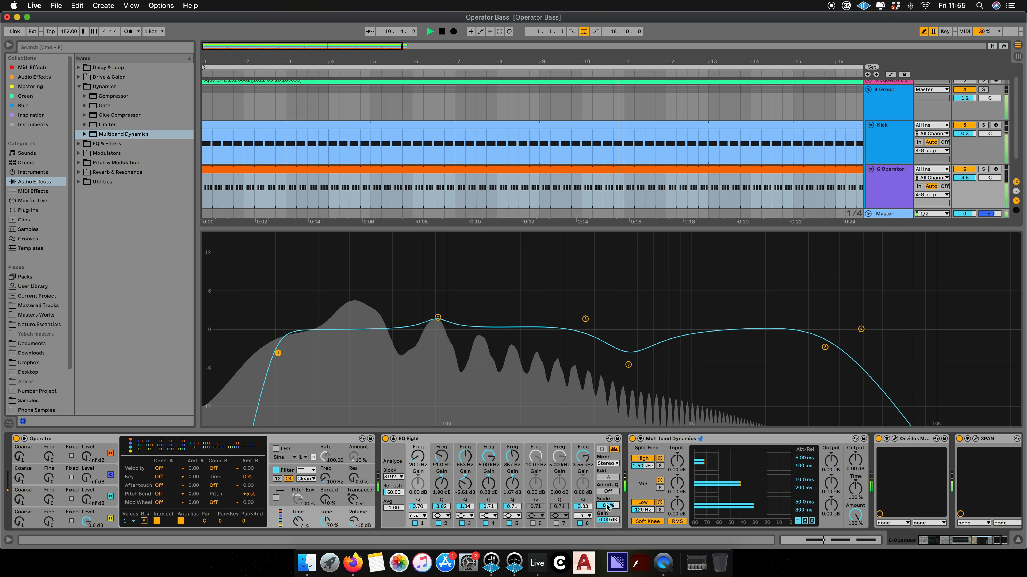
key("space")
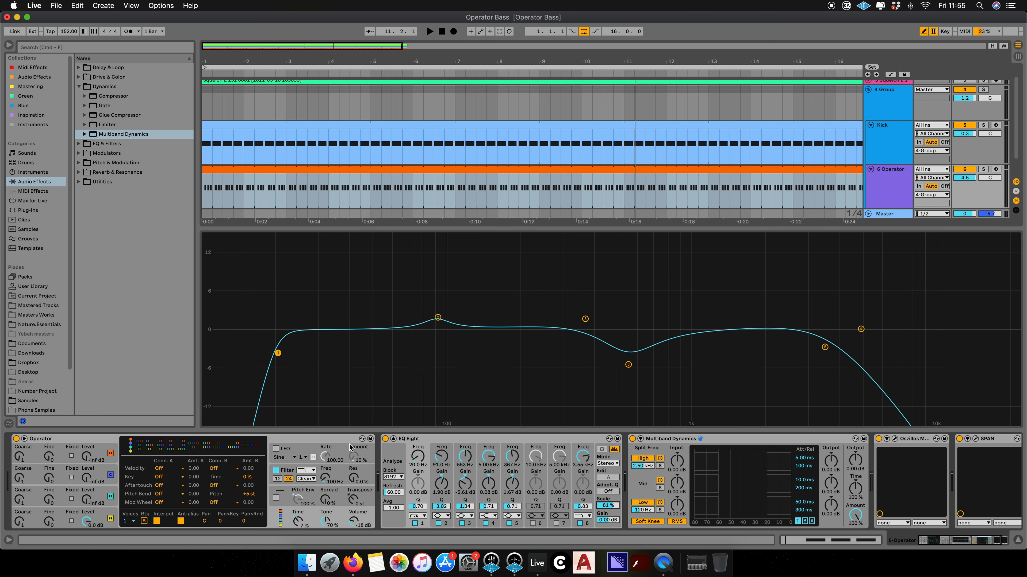
Step: Fold Operator and set Multiband Dynamics to Peak without Soft Knee, splitting the bands at 180 Hz and 1.50 kHz by ear
double_click(333, 440)
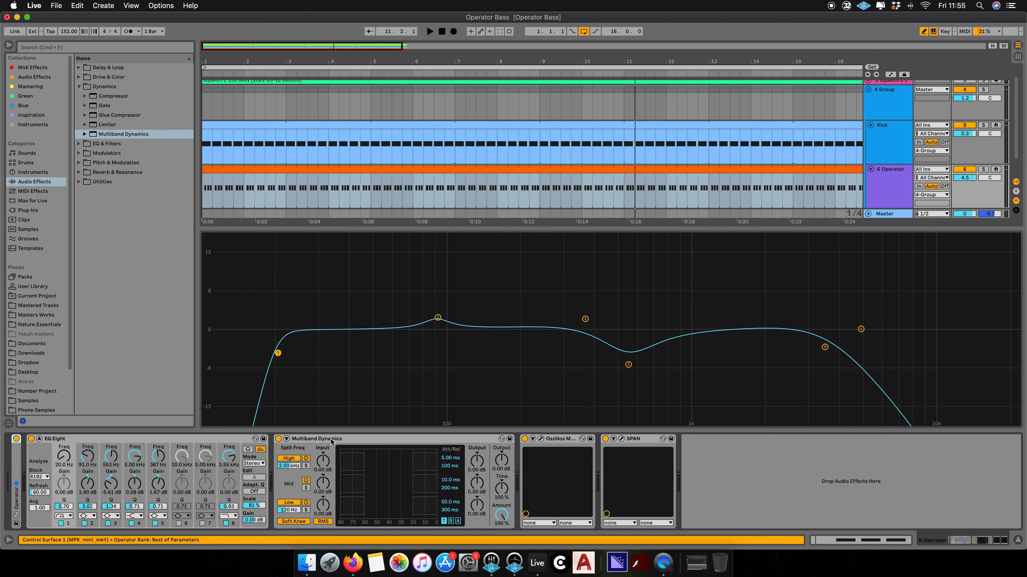
double_click(186, 440)
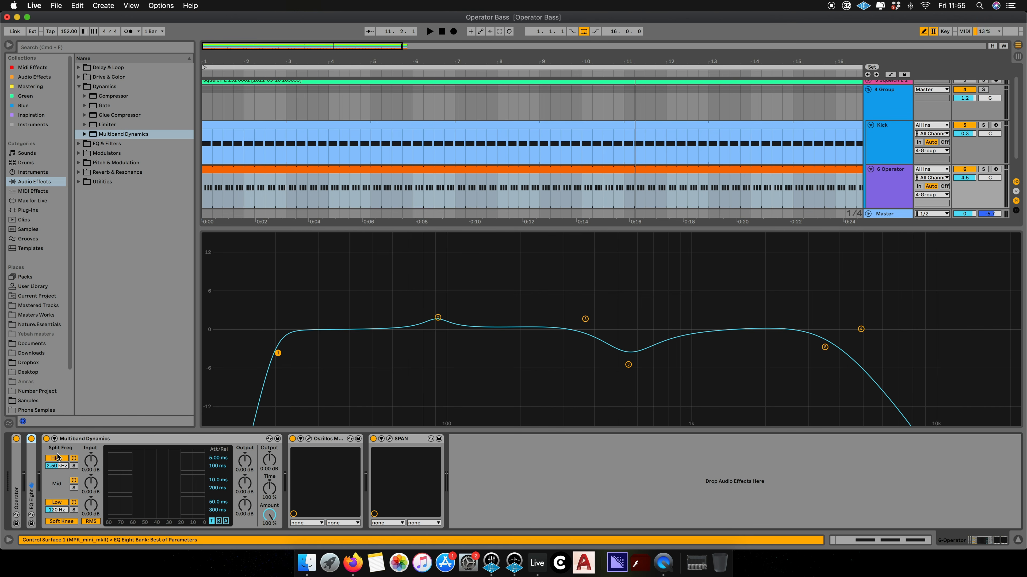
double_click(30, 492)
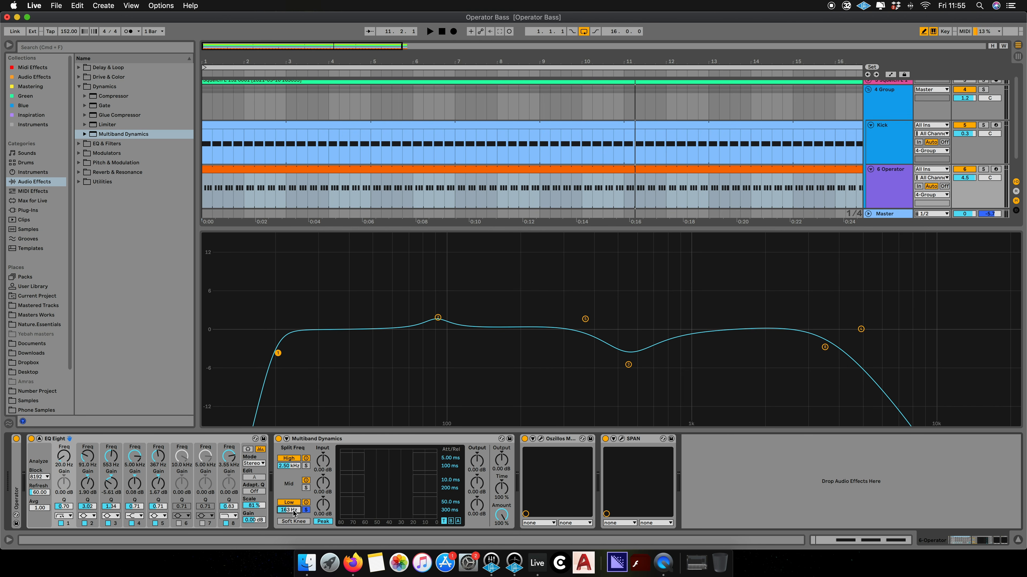
key("space")
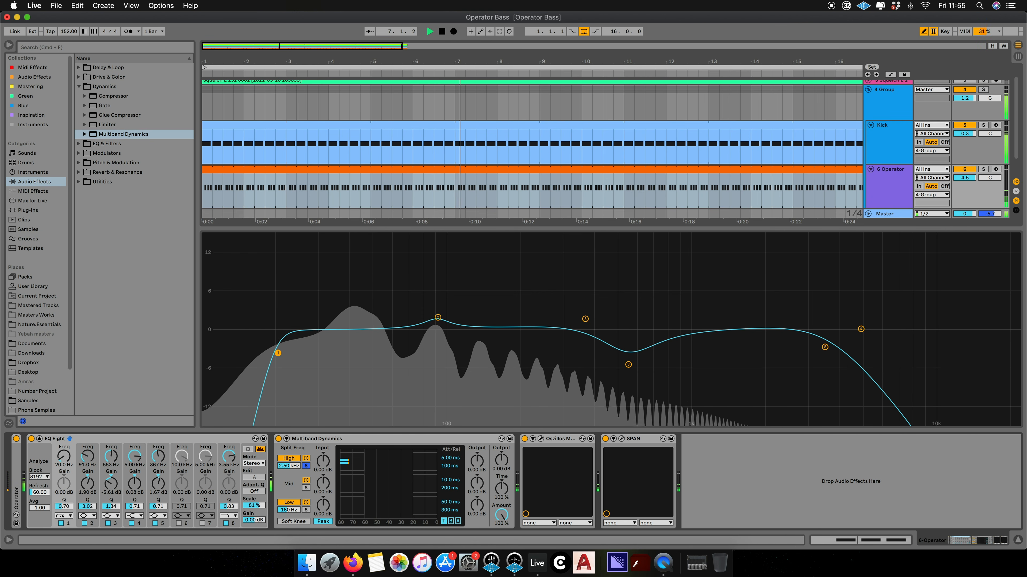
type("500")
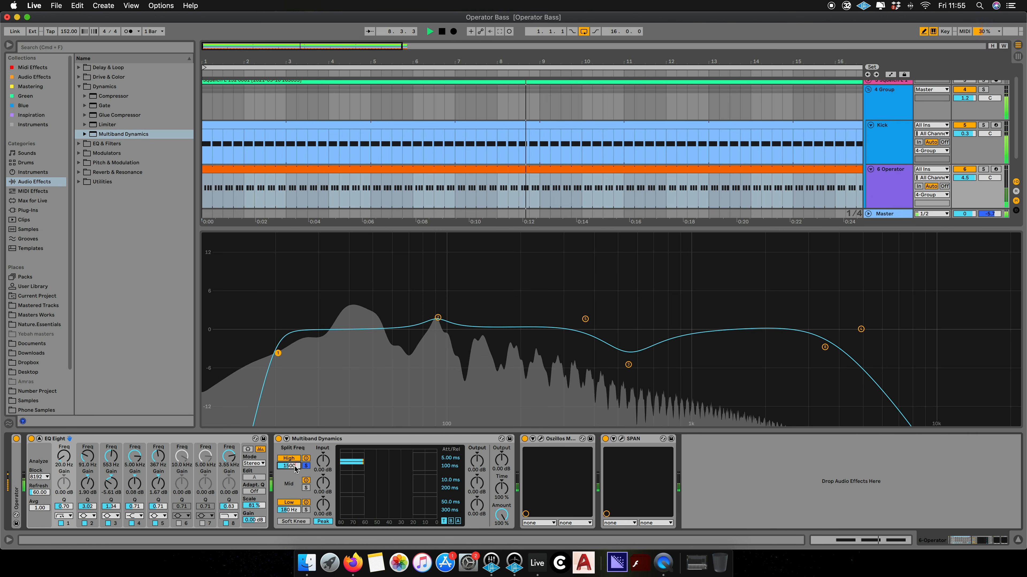
key("Return")
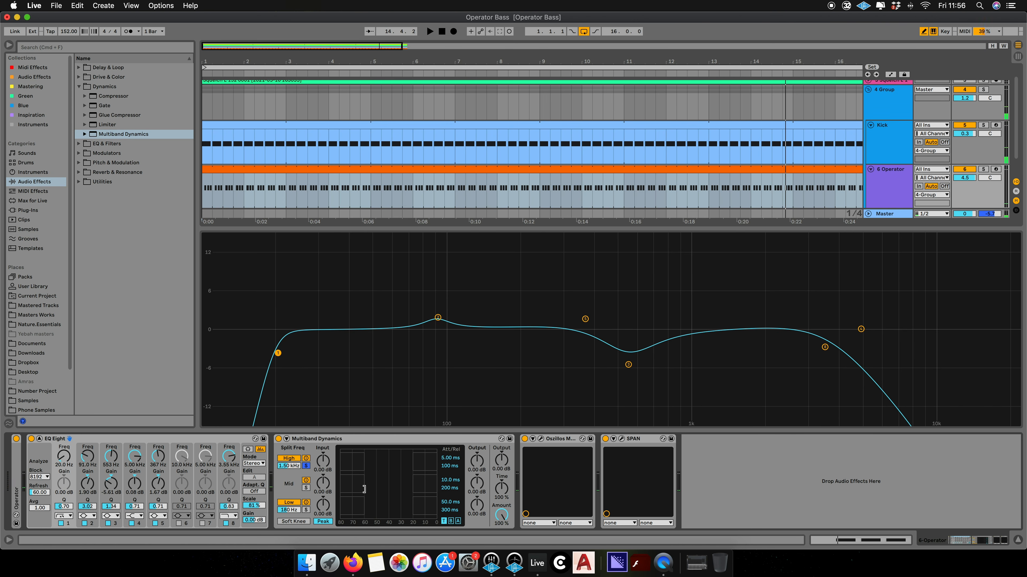
key("space")
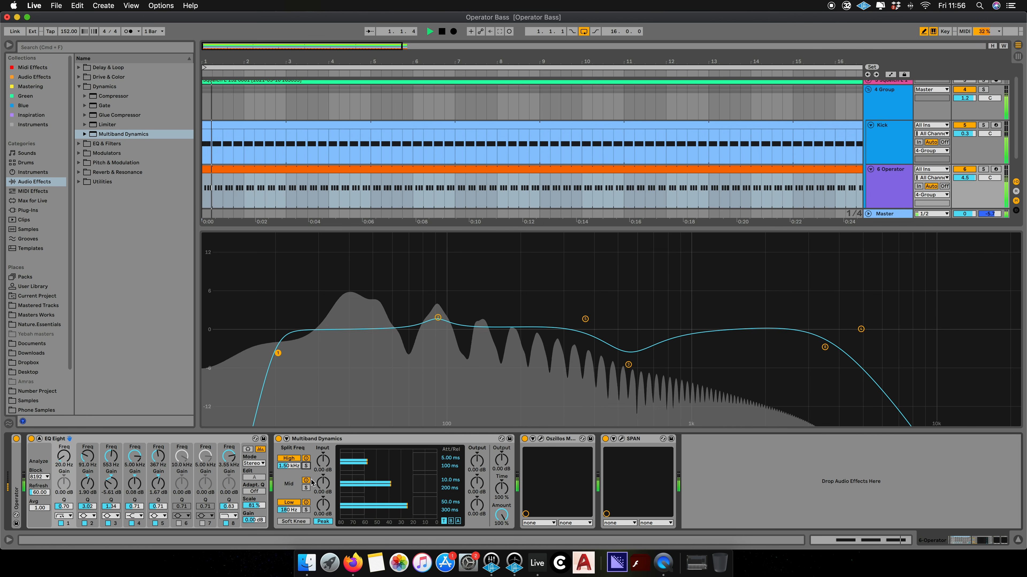
key("space")
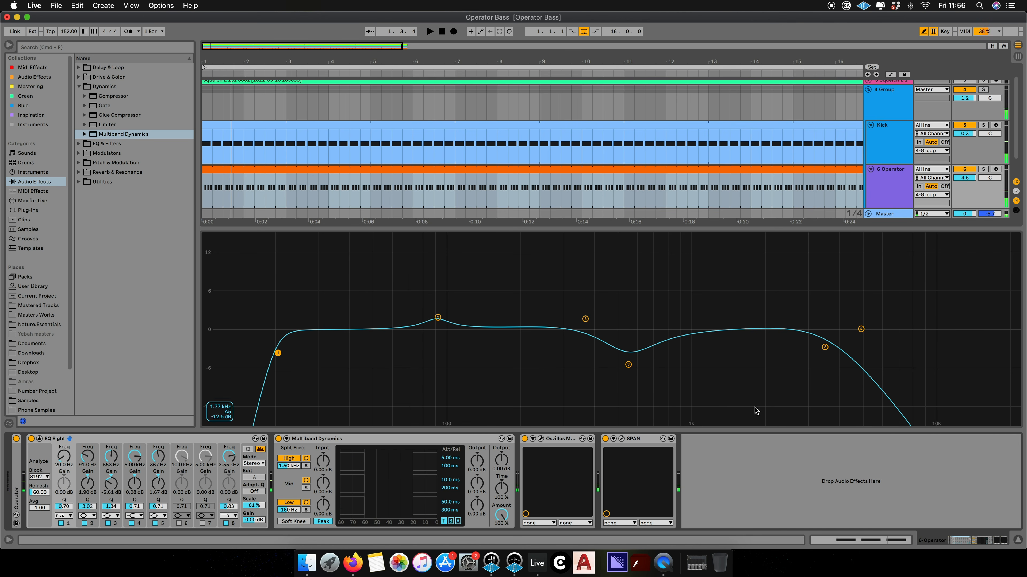
Step: Open the Oszillos Mega Scope and SPAN displays, arrange them apart, and play the bass to inspect its waveform and spectrum
left_click(541, 439)
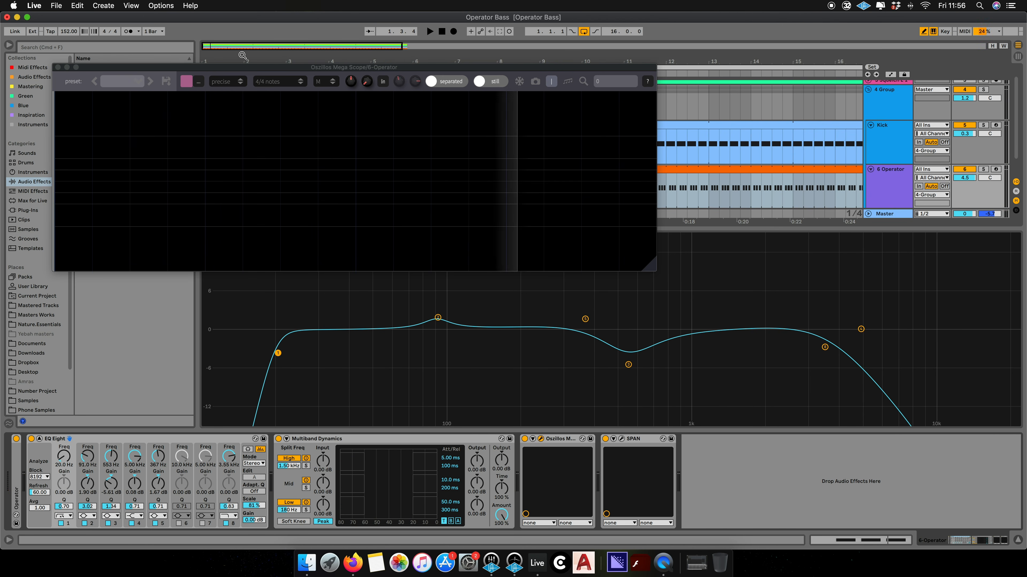
left_click(622, 439)
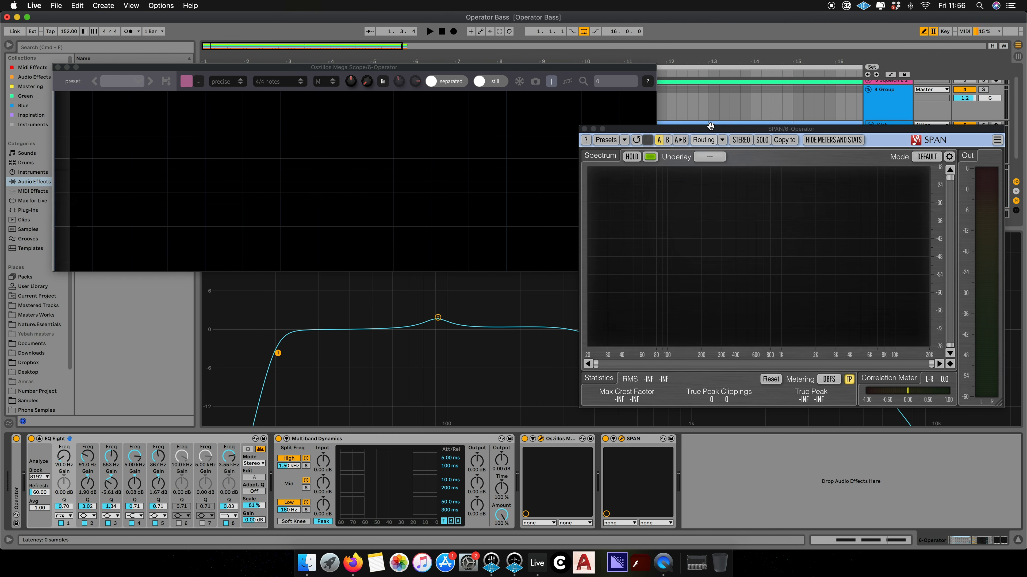
left_click_drag(714, 243, 769, 194)
left_click_drag(330, 66, 279, 39)
key("space")
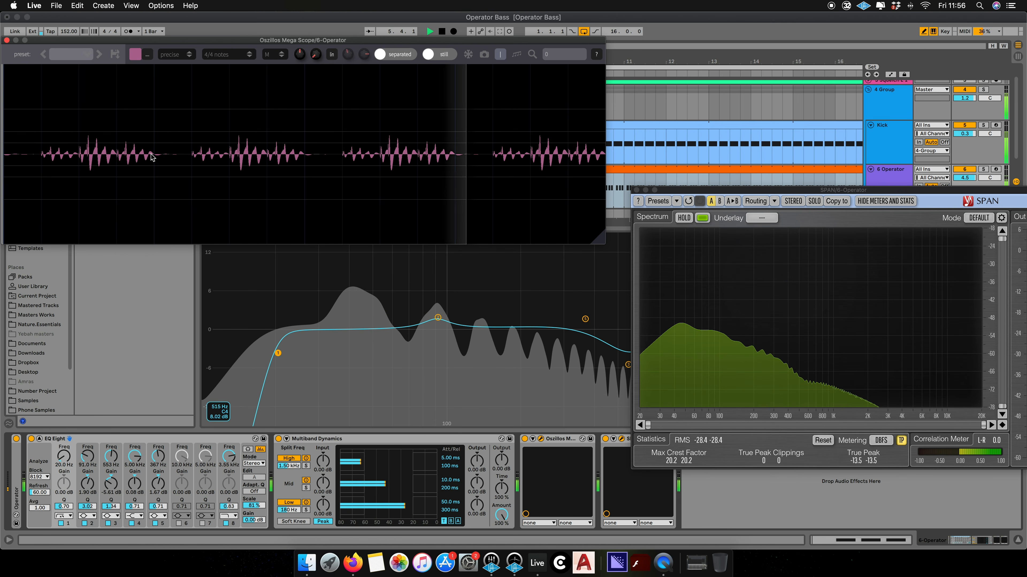
key("space")
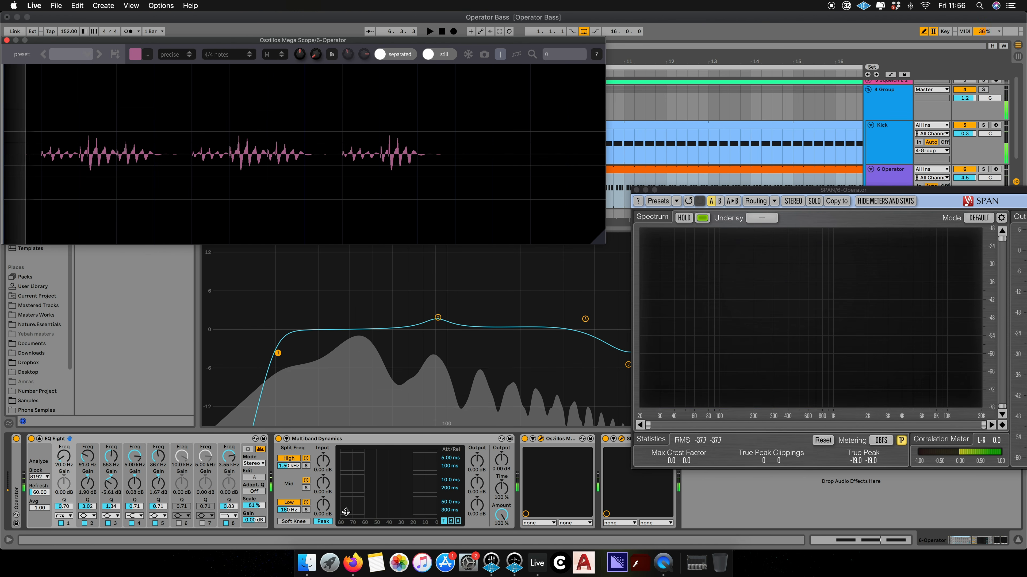
Step: Solo Multiband Dynamics' low band and compress it above a -31.8 dB threshold at a 1:1.94 ratio during playback
left_click(306, 510)
key("space")
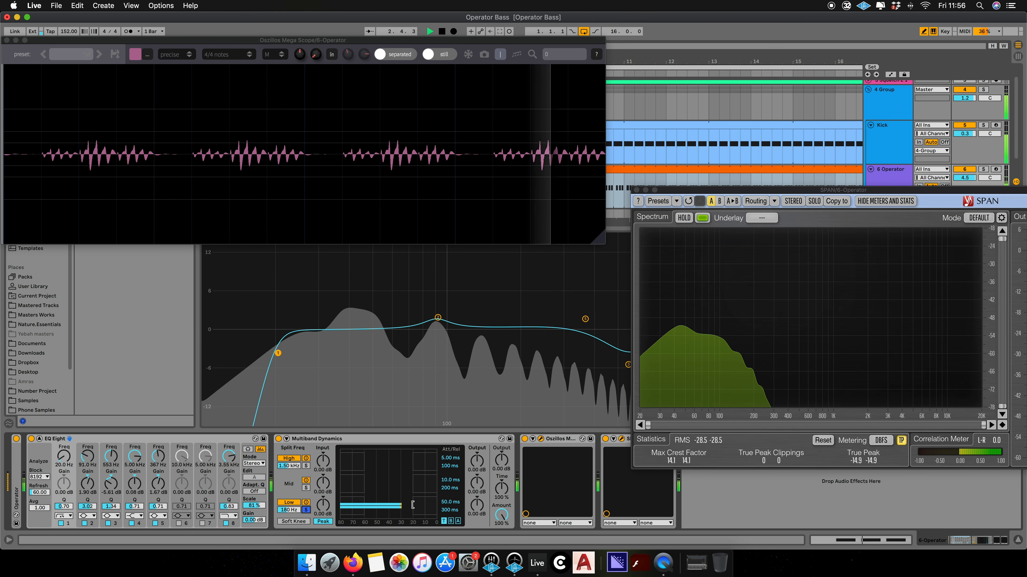
key("space")
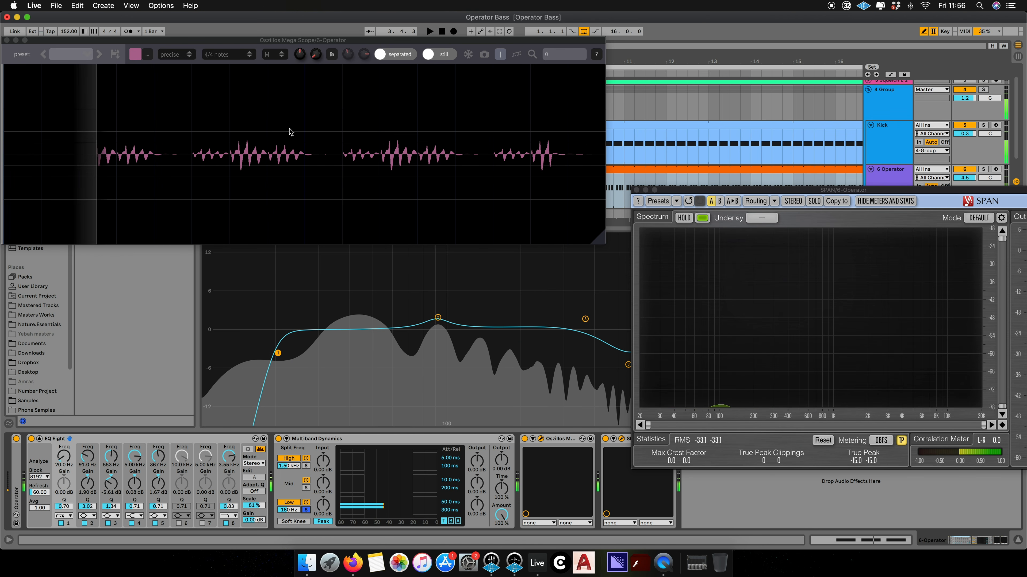
key("space")
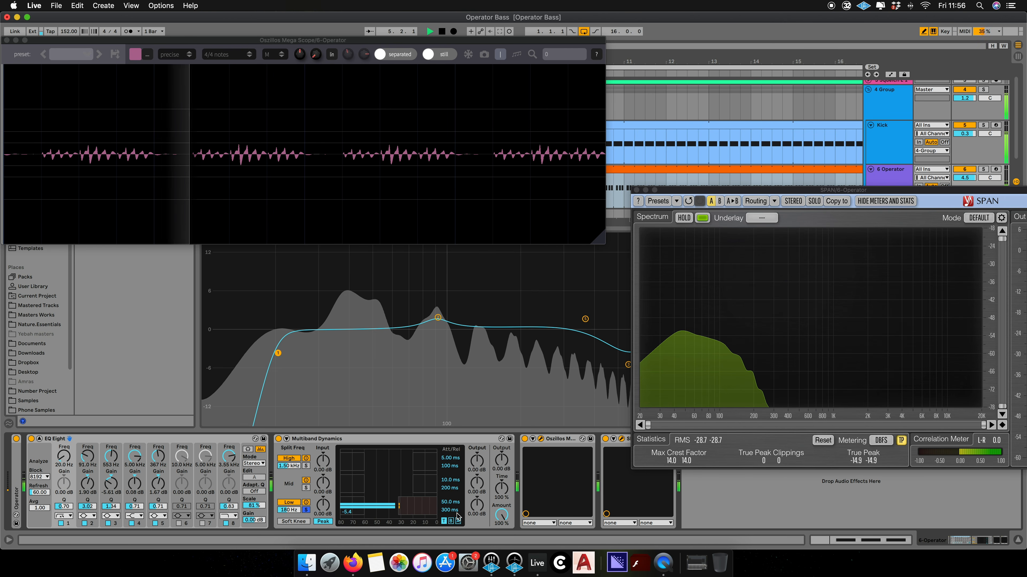
left_click(457, 521)
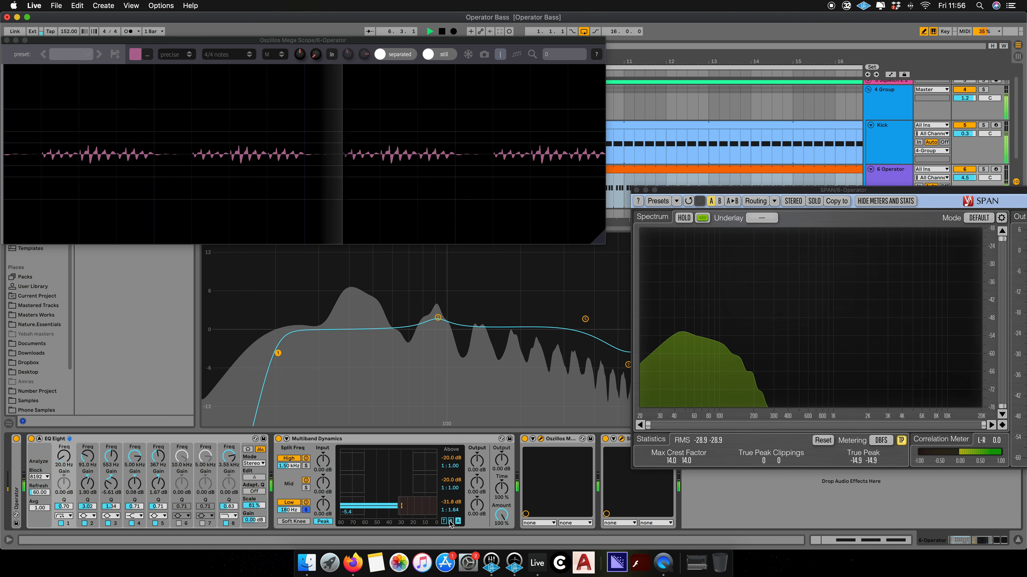
mouse_move(451, 512)
left_mouse_down()
mouse_move(451, 501)
mouse_move(456, 514)
left_mouse_up()
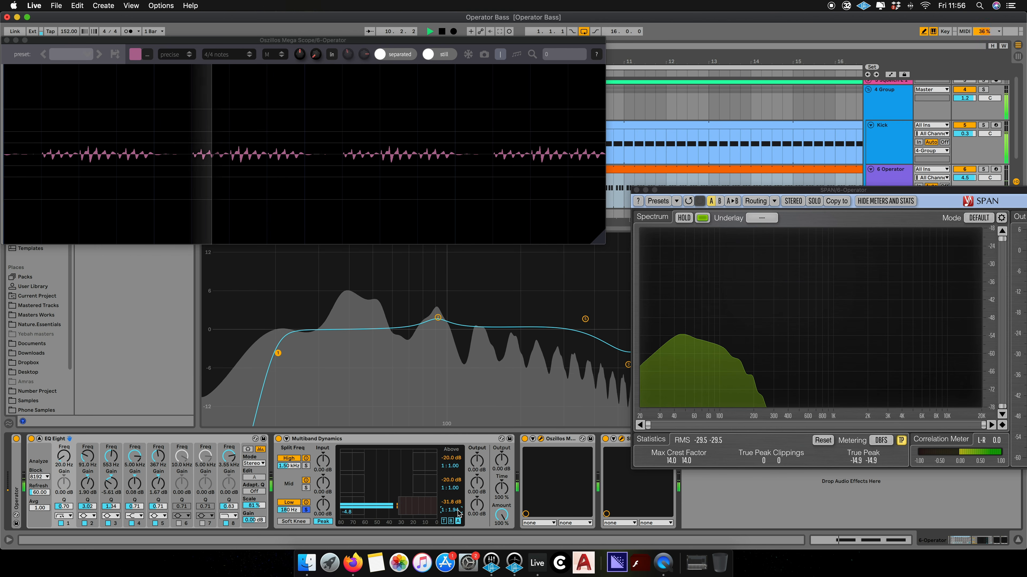
Step: Try the low band's attack and release times at 0.10 ms each, then stop playback
left_click(443, 521)
left_click_drag(449, 502, 451, 542)
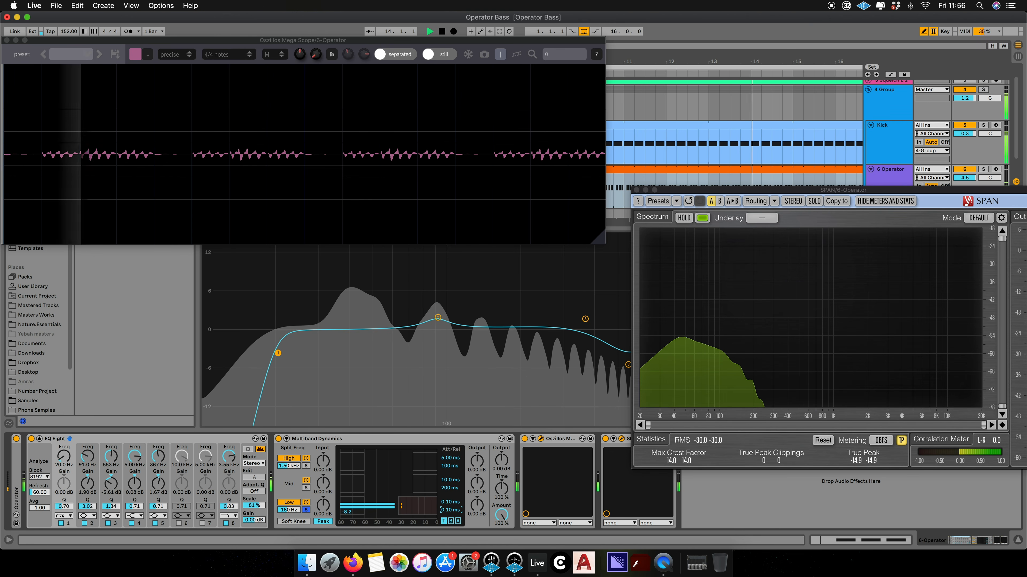
key("space")
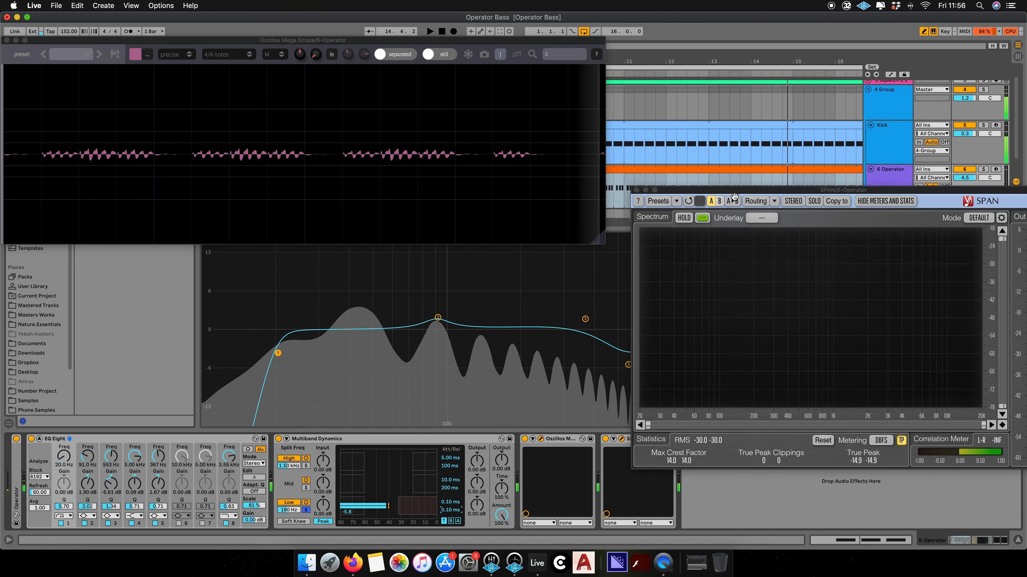
Step: Solo the Operator track, restart playback, and reposition the SPAN window so its output meter is fully visible
left_click_drag(740, 192, 443, 214)
left_click(983, 169)
scroll(958, 169, "down", 1)
key("space")
left_click_drag(515, 214, 695, 131)
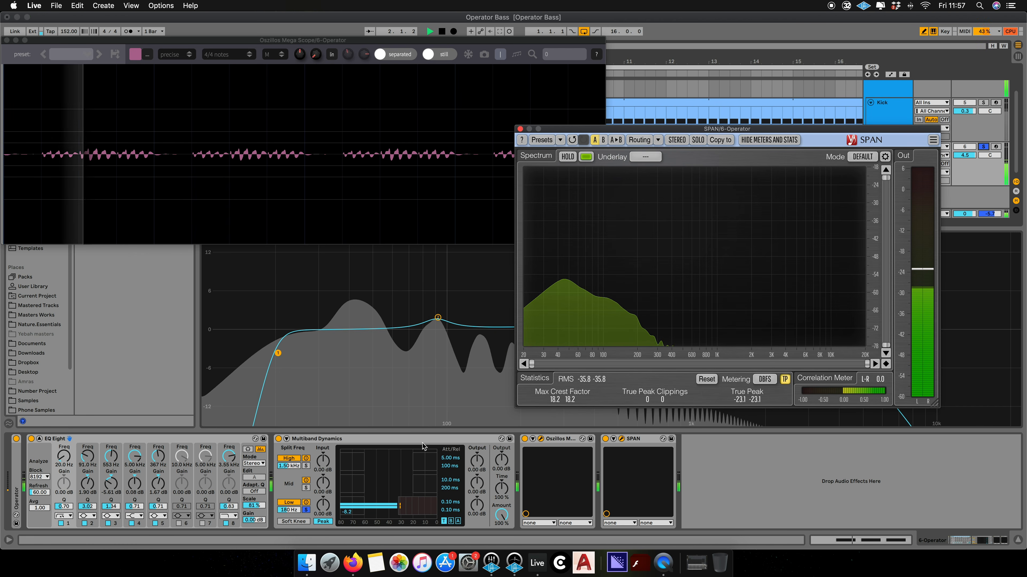
Step: Set the low band's attack to 2.00 ms and its release to 34.1 ms by ear
left_click(449, 503)
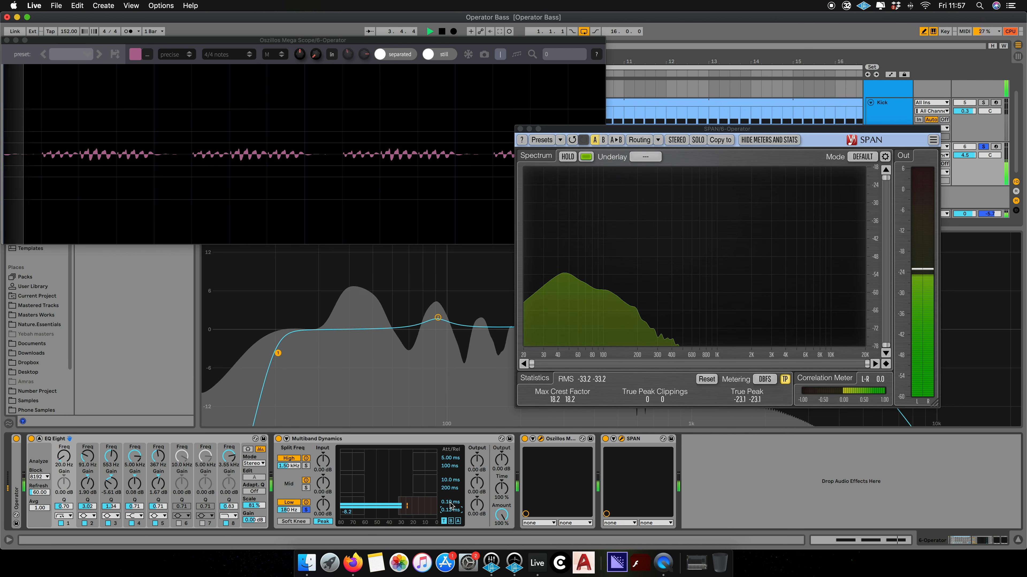
mouse_move(450, 503)
left_mouse_down()
mouse_move(450, 475)
mouse_move(450, 512)
left_mouse_up()
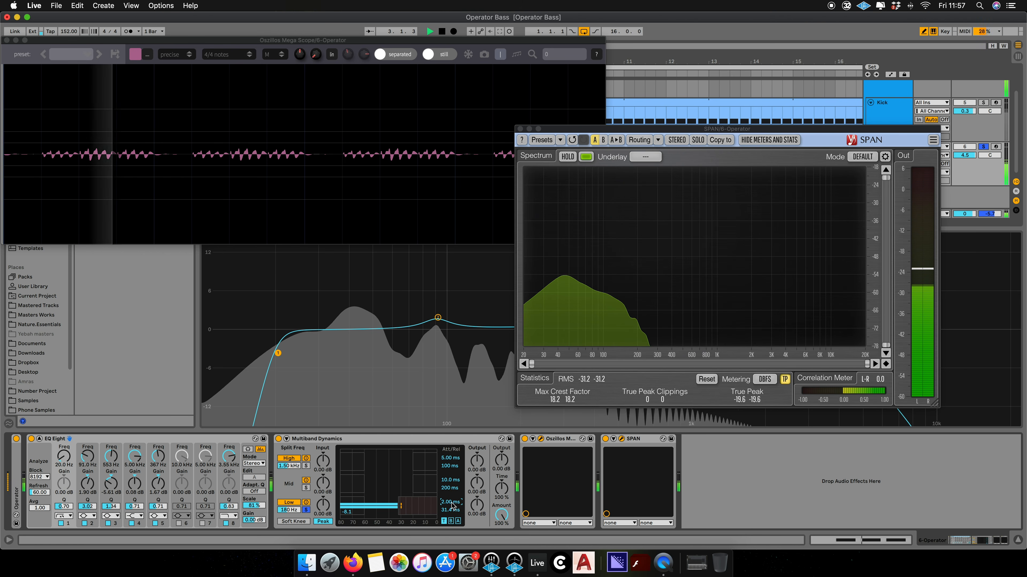
left_click_drag(450, 510, 450, 505)
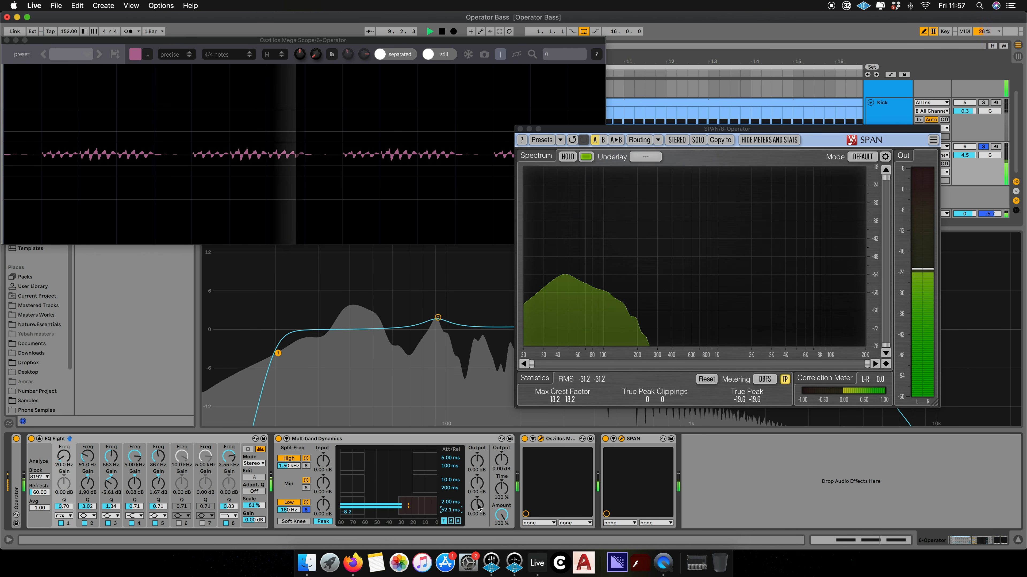
left_click_drag(448, 510, 448, 519)
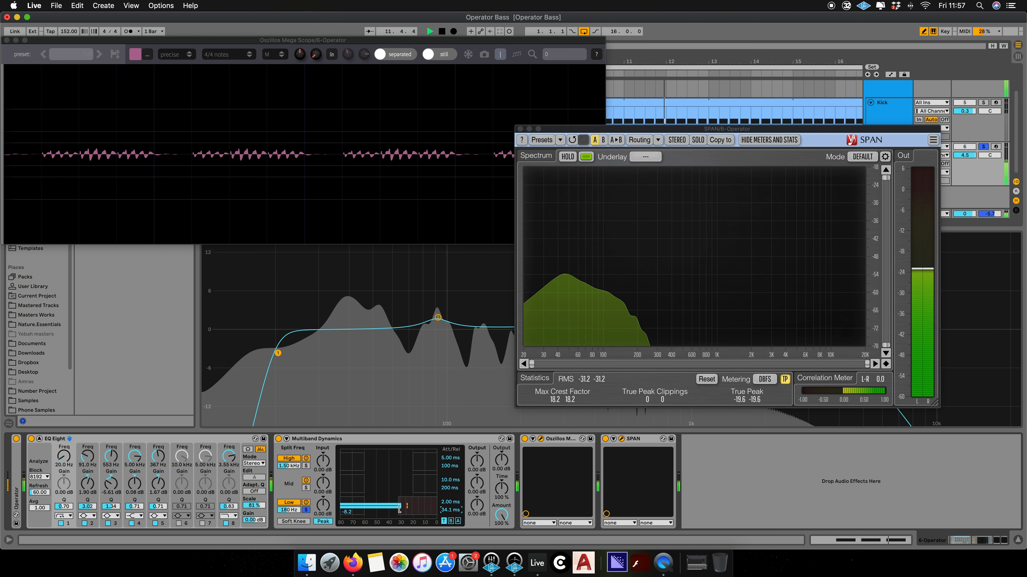
Step: Raise the low band's output gain to 6.20 dB and compare the bass with Multiband Dynamics bypassed and active
left_click_drag(477, 510, 478, 506)
left_click_drag(478, 510, 478, 496)
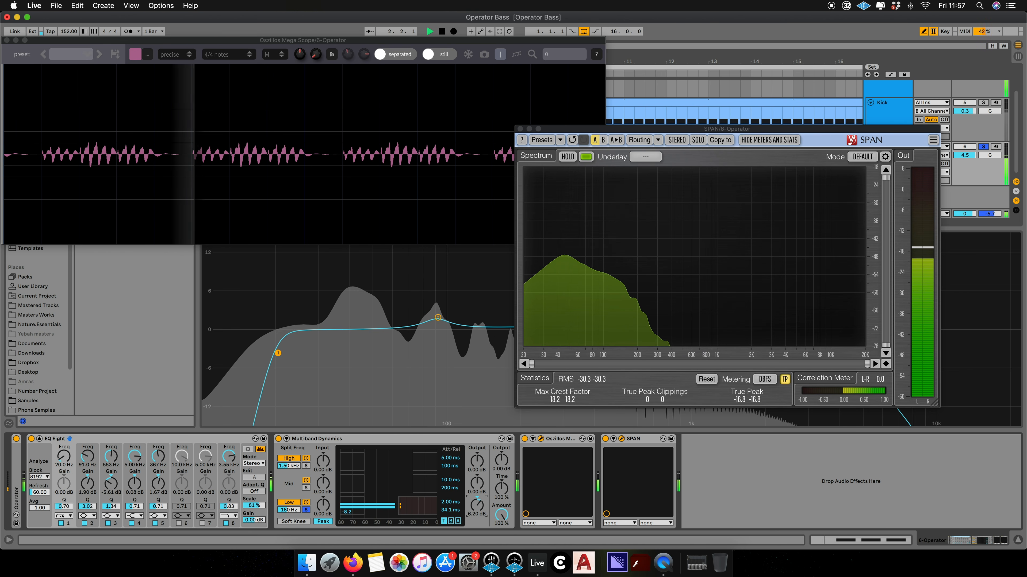
left_click(279, 439)
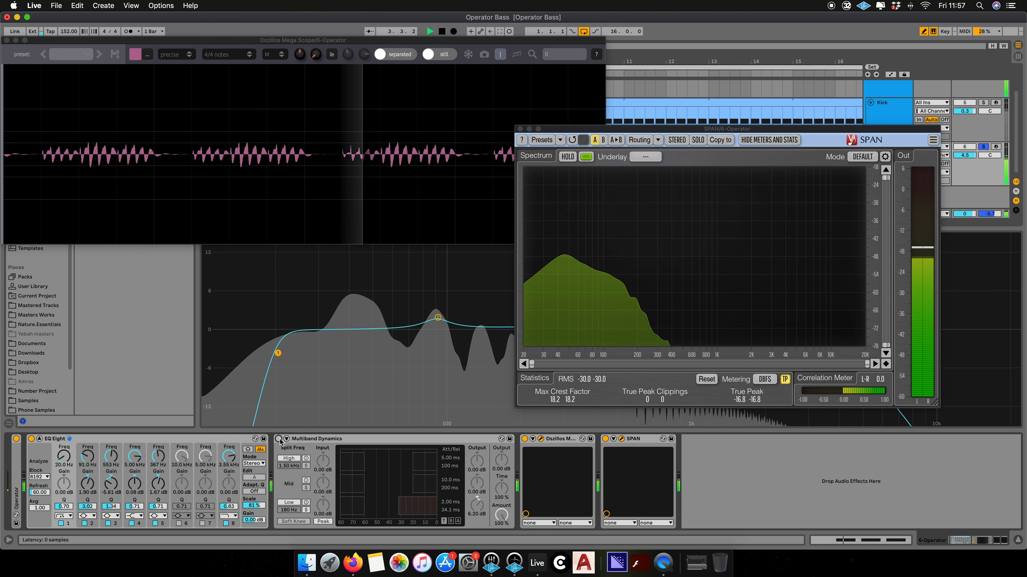
left_click(279, 439)
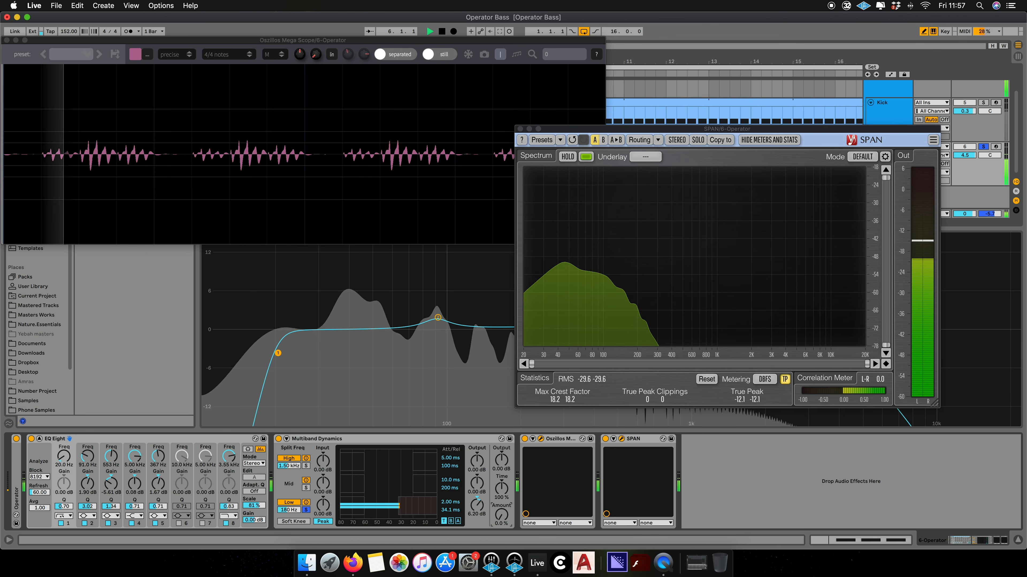
Step: Set the low band's release to 94.1 ms and output gain to 5.80 dB, comparing the bass at 0% and 100% Amount
left_click_drag(501, 516, 501, 453)
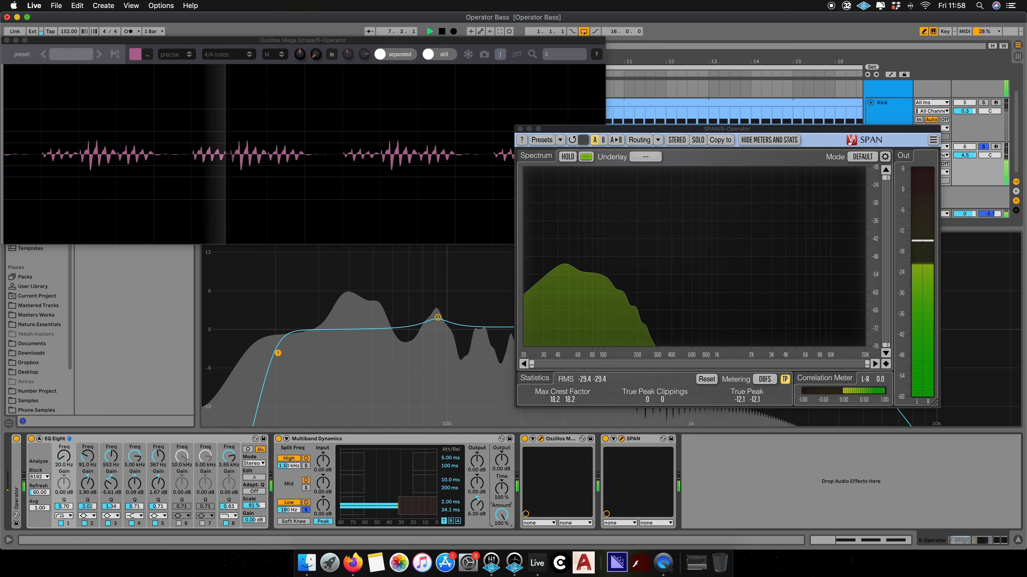
left_click_drag(501, 516, 501, 574)
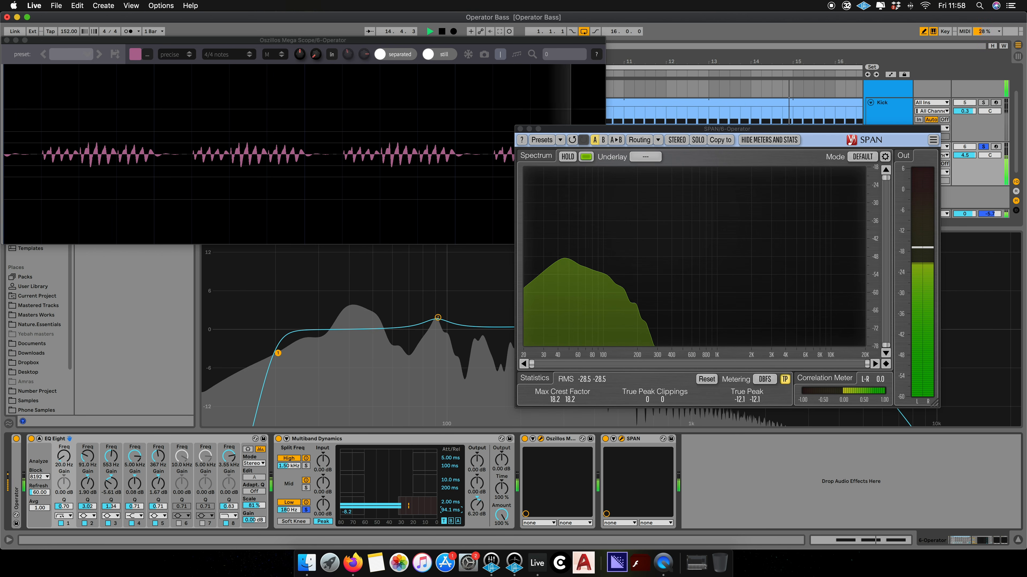
left_click_drag(501, 516, 501, 566)
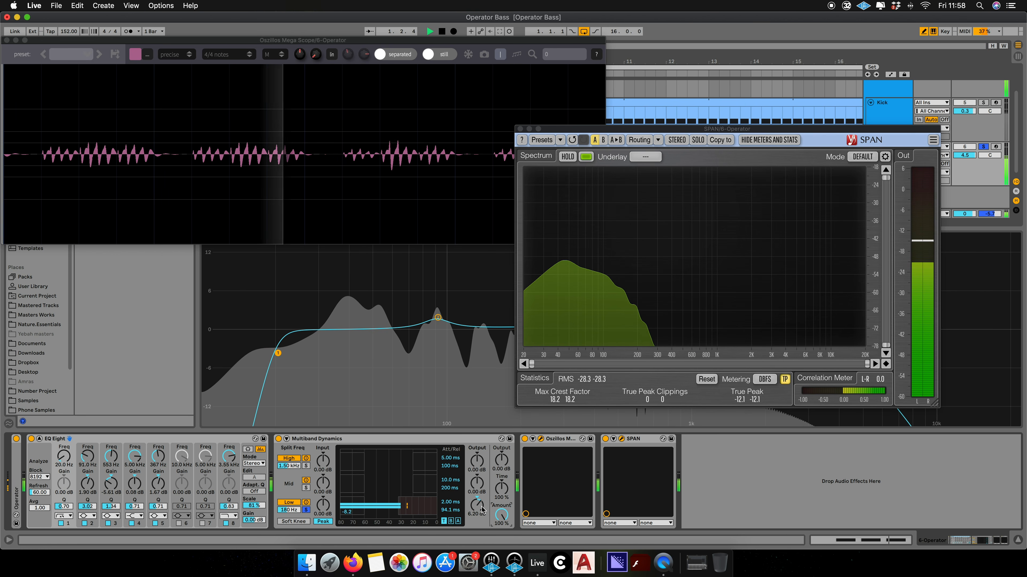
left_click_drag(503, 519, 504, 567)
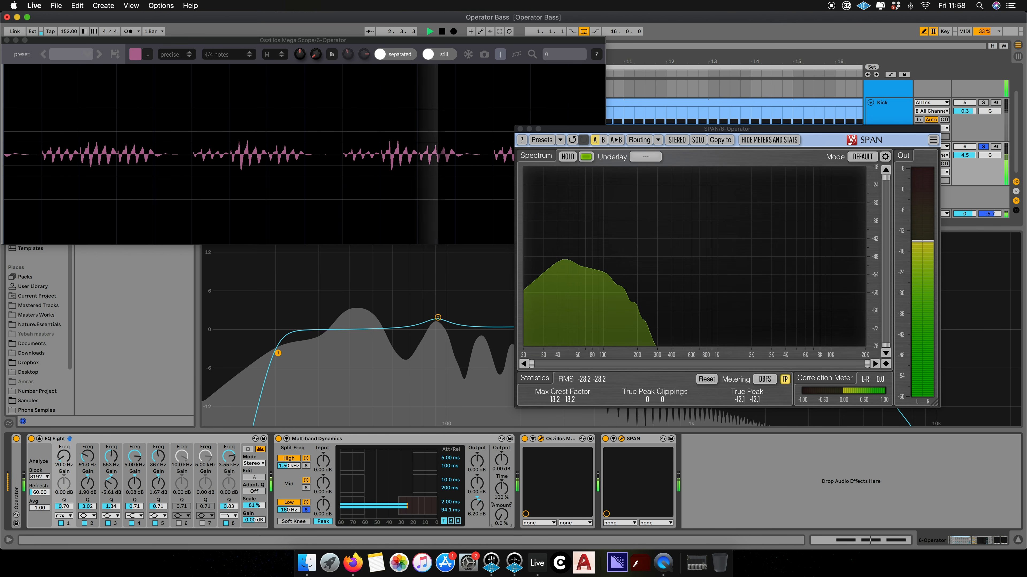
left_click_drag(501, 515, 501, 465)
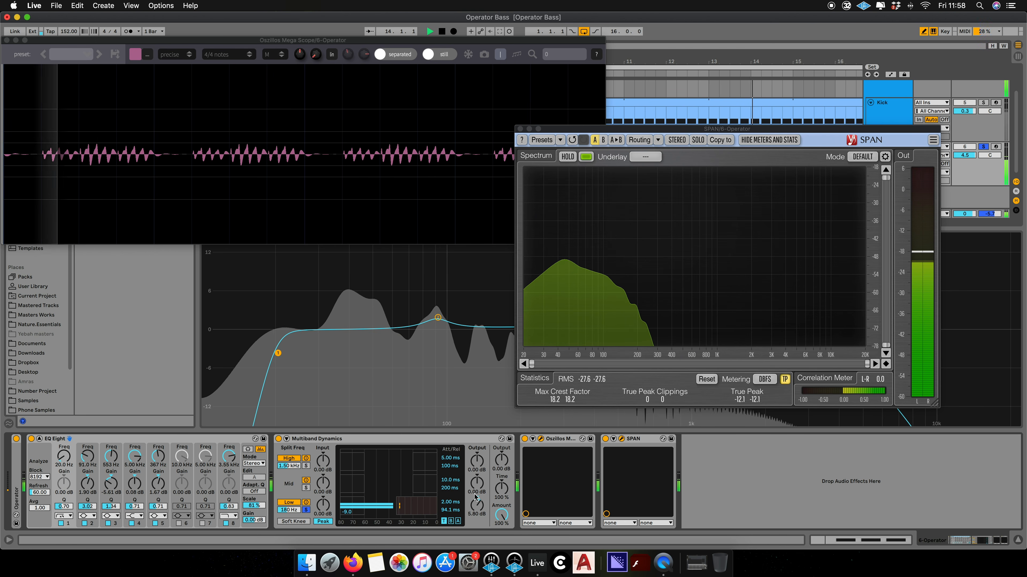
Step: Solo the mid band in Multiband Dynamics, audition it with different output gains, and settle its output at 0.10 dB
key("space")
left_click(305, 488)
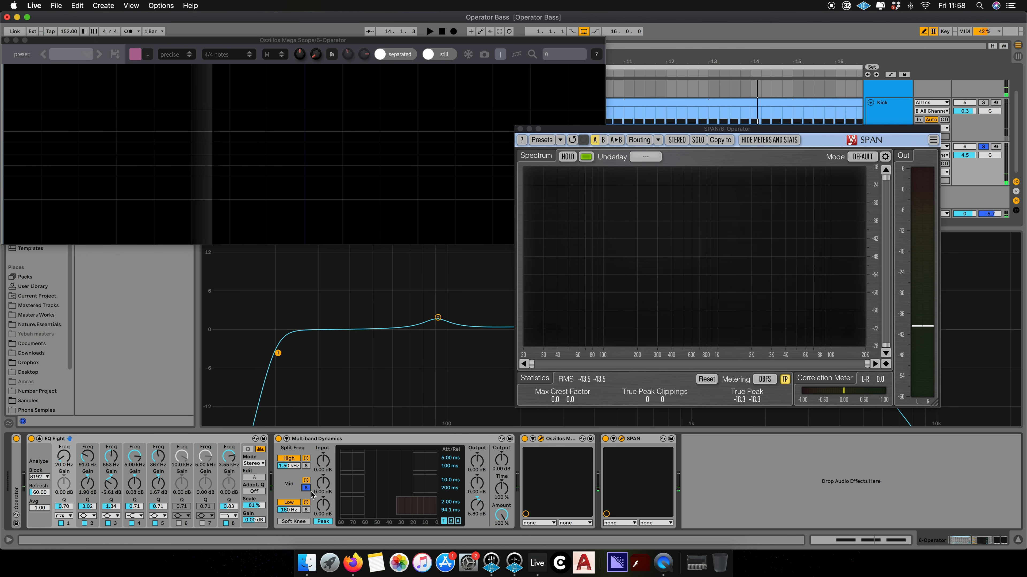
key("space")
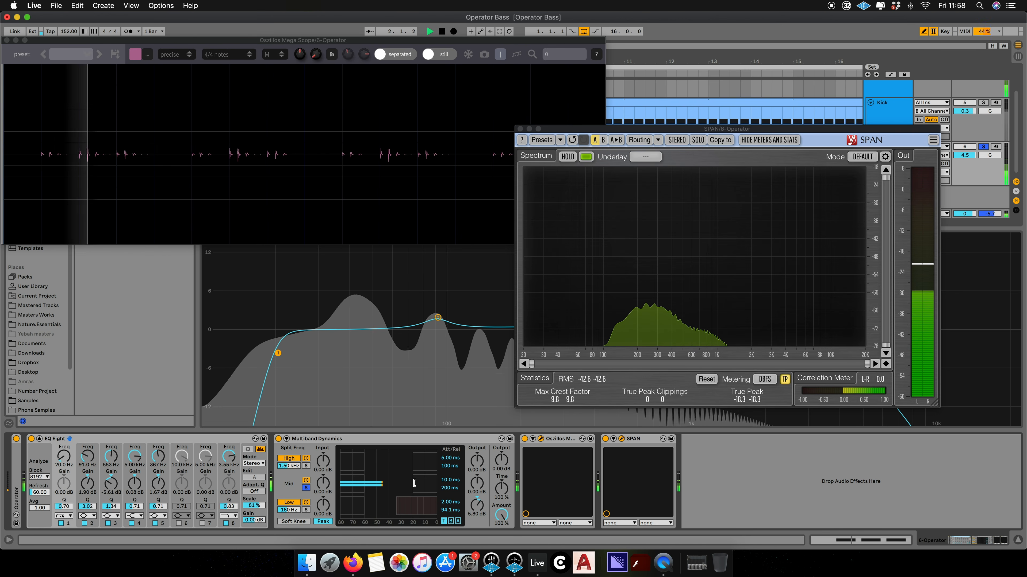
key("space")
left_click_drag(476, 486, 476, 461)
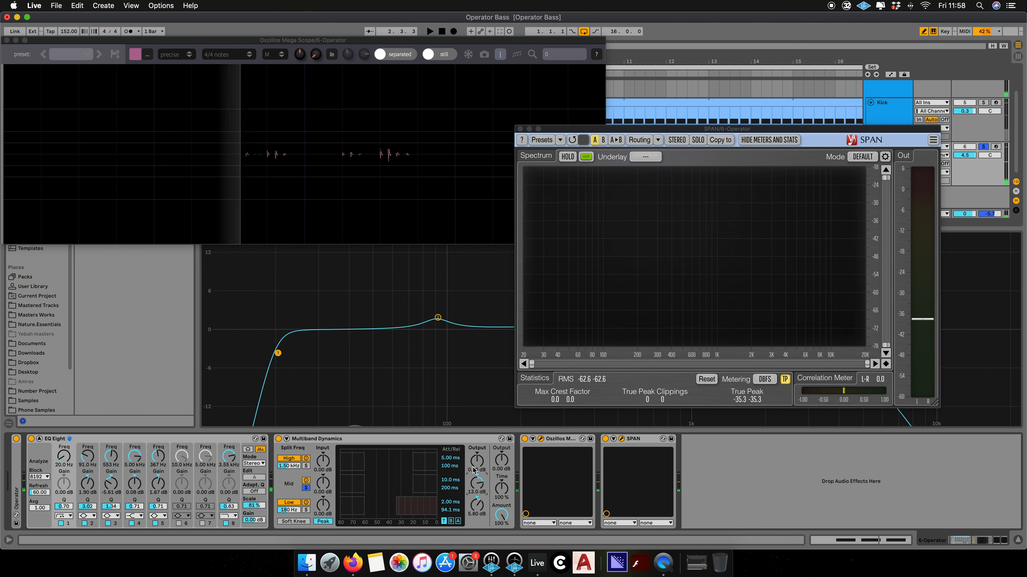
key("space")
left_click_drag(478, 485, 478, 511)
key("space")
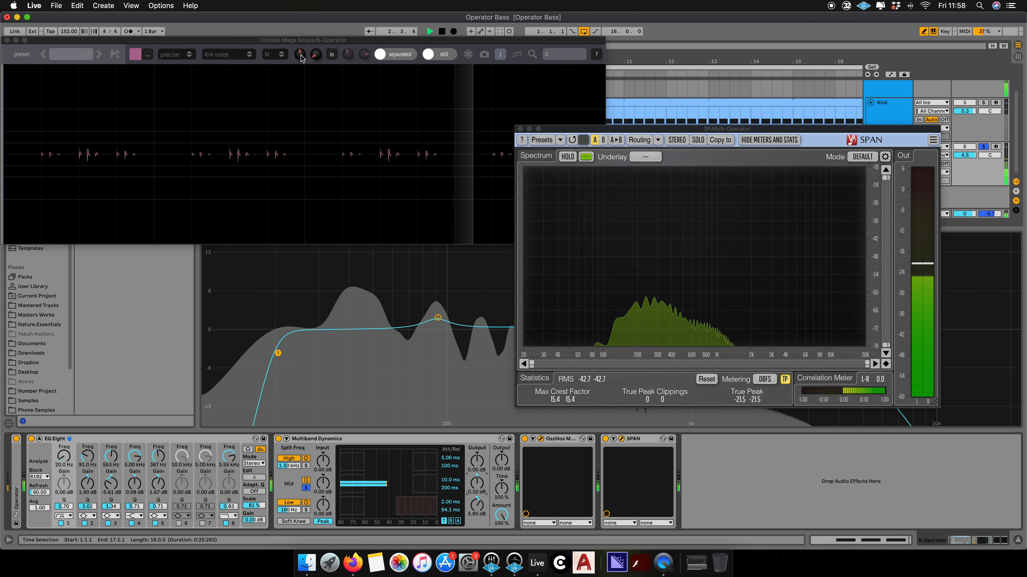
left_click(308, 42)
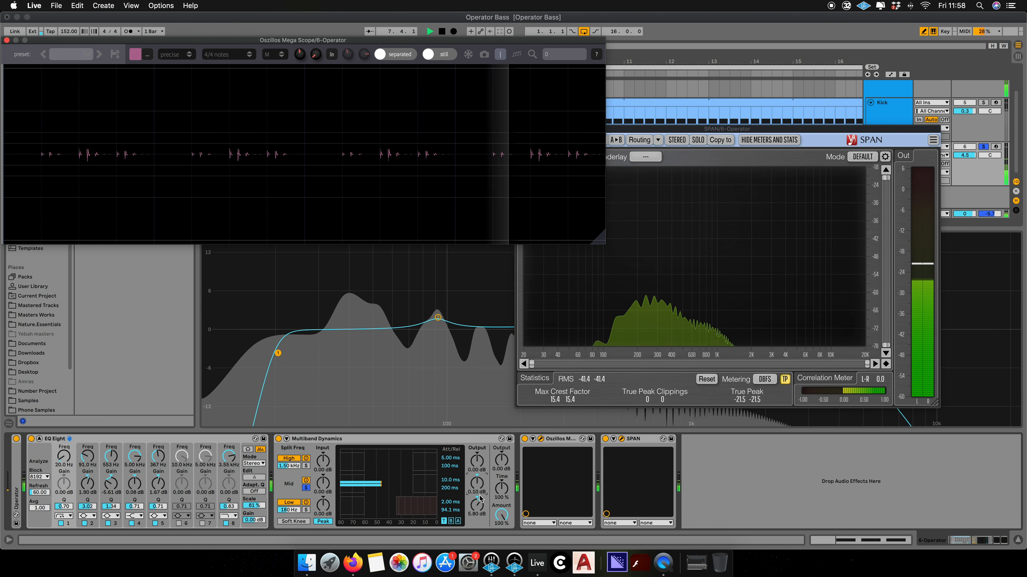
Step: Compress the mid band with 0.10 ms attack, 156 ms release and 7.80 dB output gain, comparing 0% and 100% Amount
left_click_drag(481, 490, 477, 482)
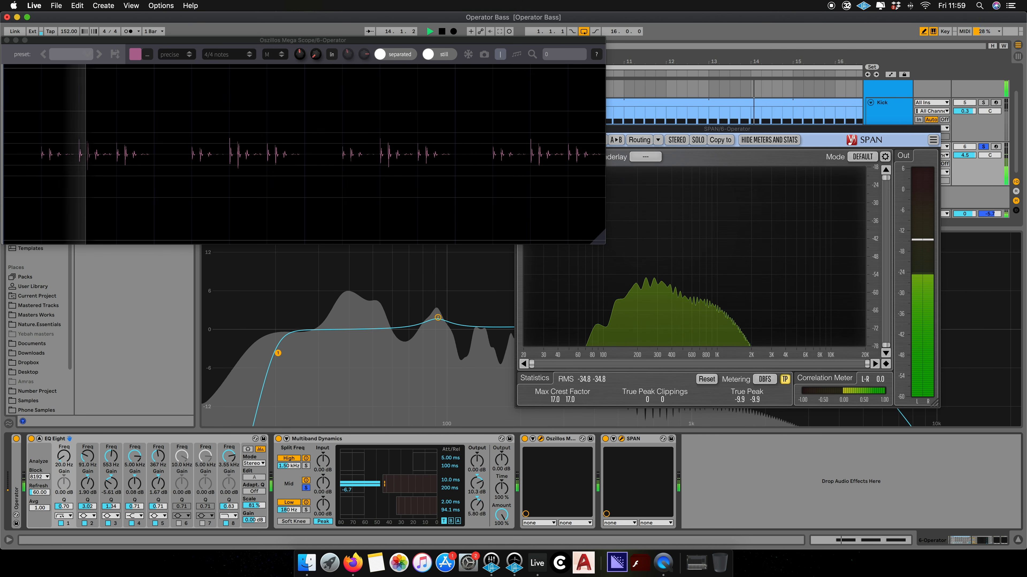
mouse_move(450, 480)
left_mouse_down()
mouse_move(450, 516)
mouse_move(451, 494)
left_mouse_up()
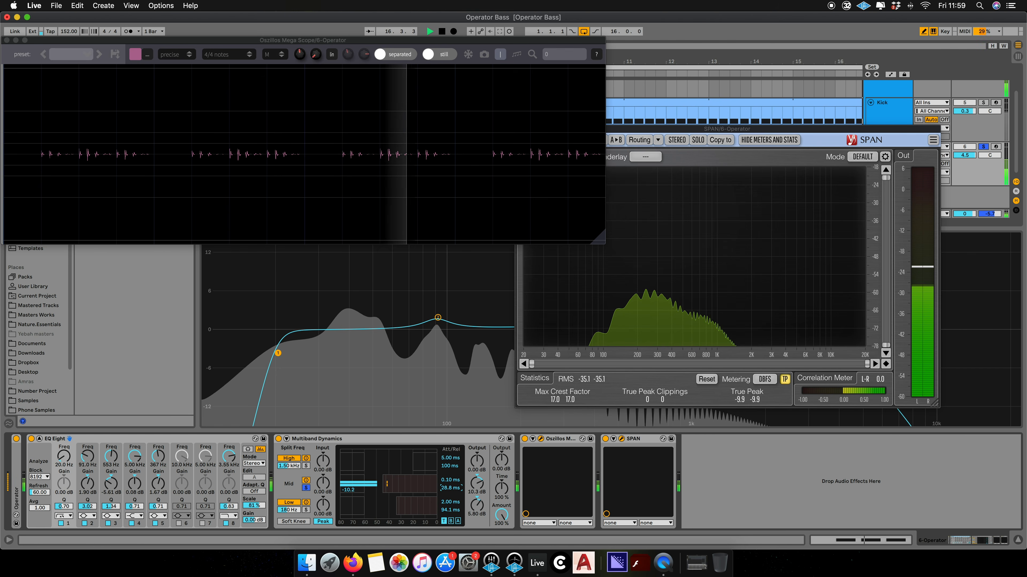
left_click_drag(451, 488, 450, 485)
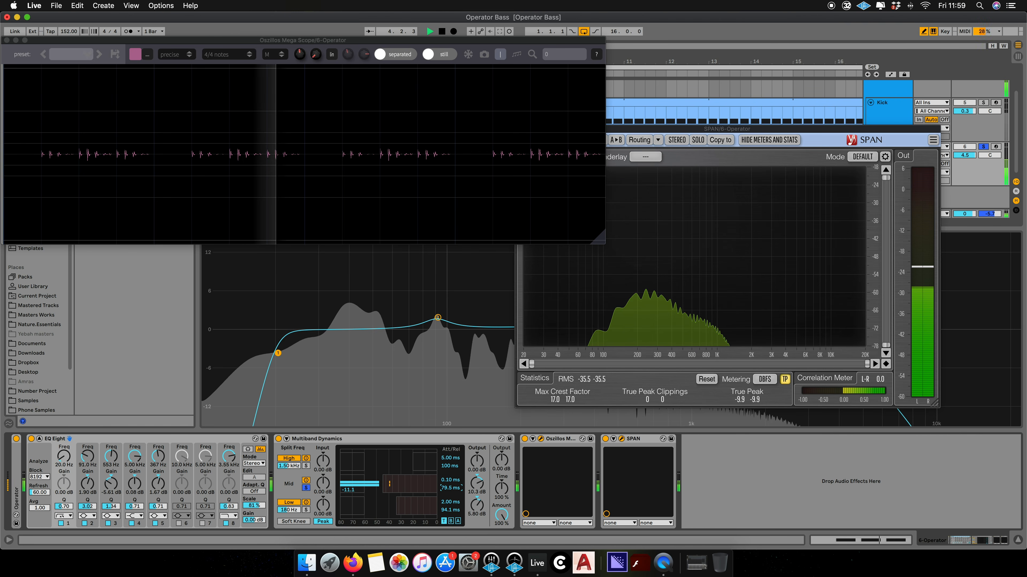
mouse_move(450, 488)
left_mouse_down()
mouse_move(450, 479)
mouse_move(450, 492)
left_mouse_up()
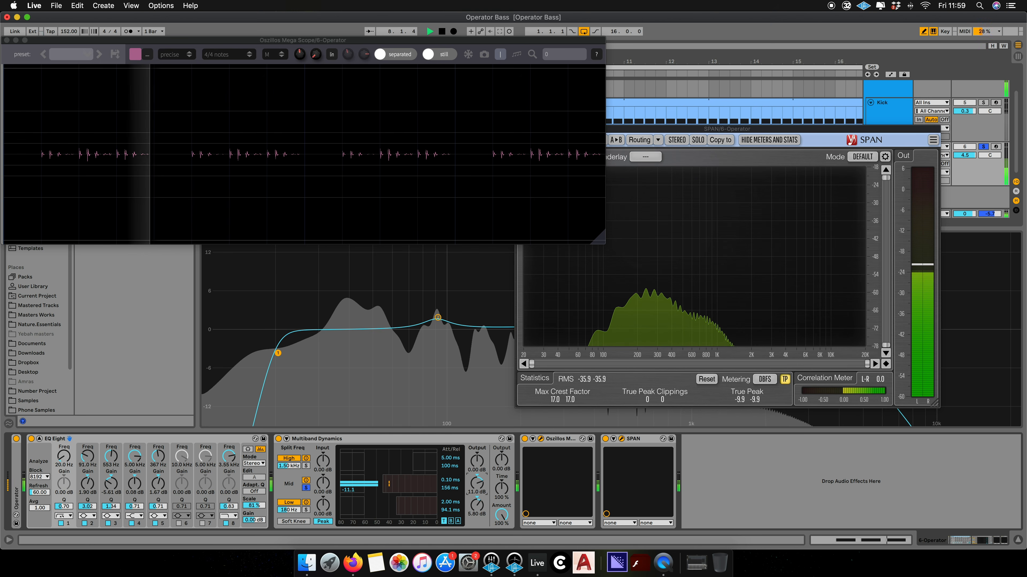
left_click_drag(476, 484, 476, 484)
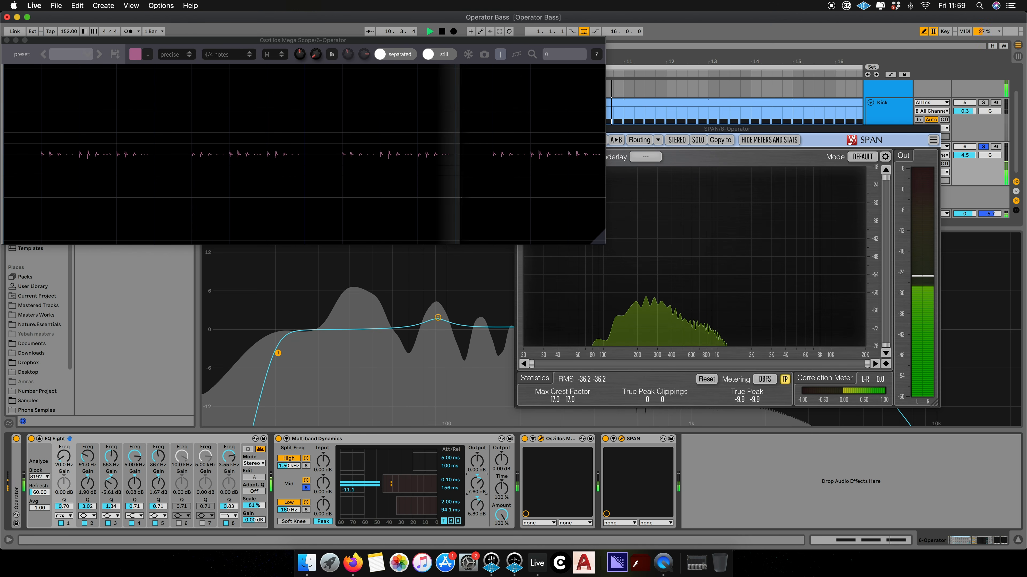
left_click_drag(511, 522, 502, 485)
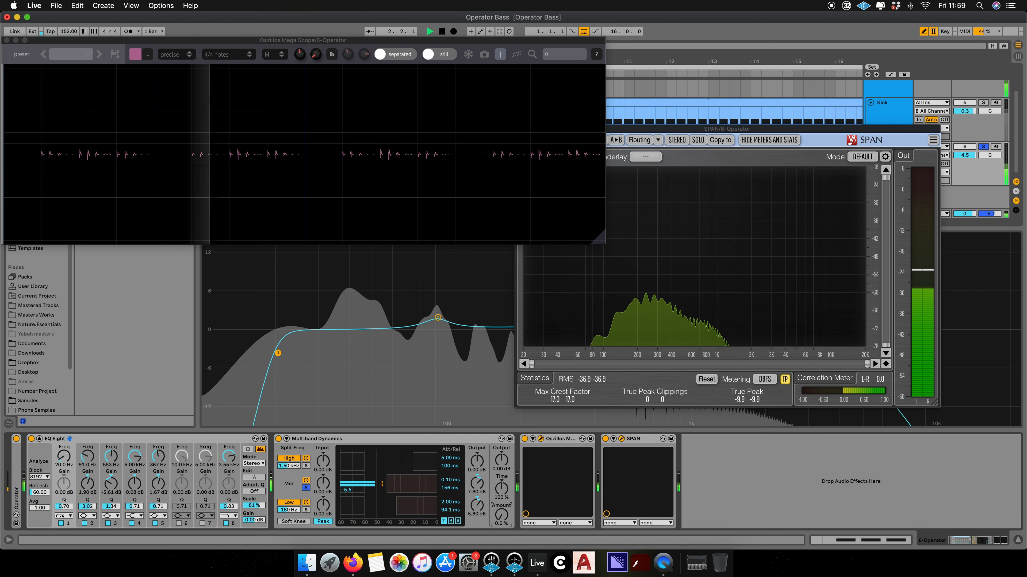
left_click_drag(502, 515, 502, 481)
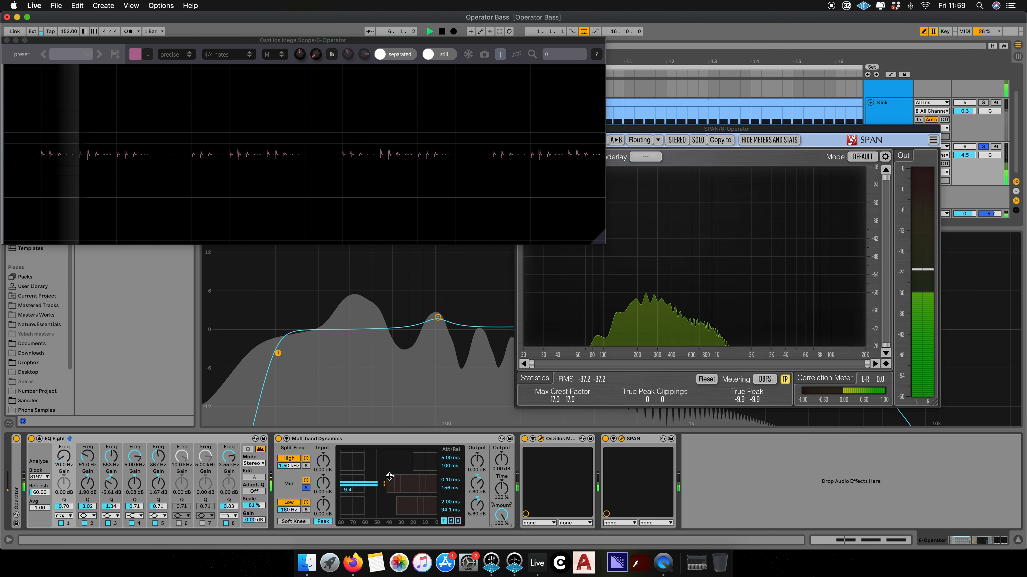
Step: Solo the high band instead of the mid band and raise its output gain to 21.4 dB during playback
key("space")
left_click(306, 466)
key("space")
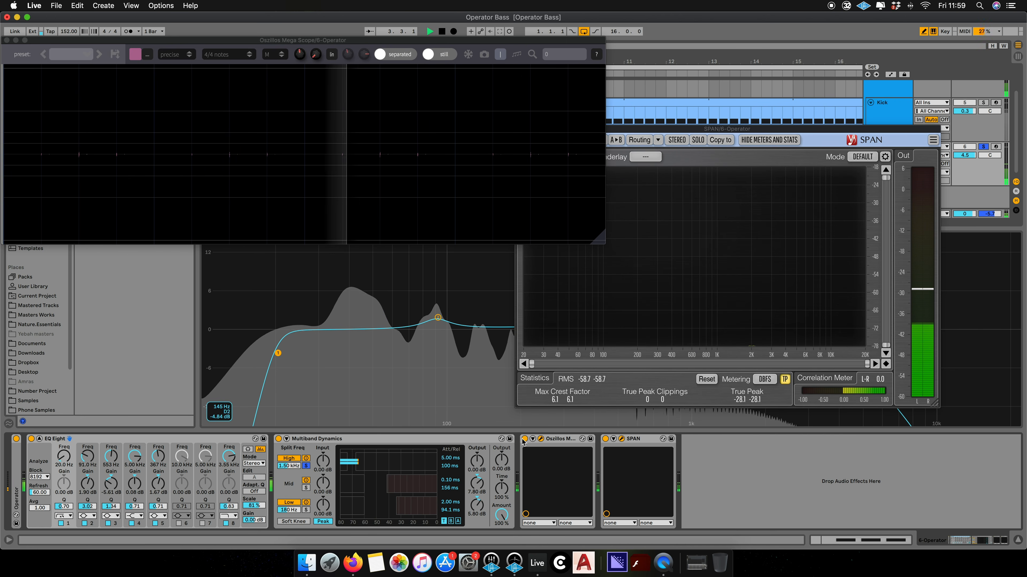
left_click_drag(481, 469, 481, 429)
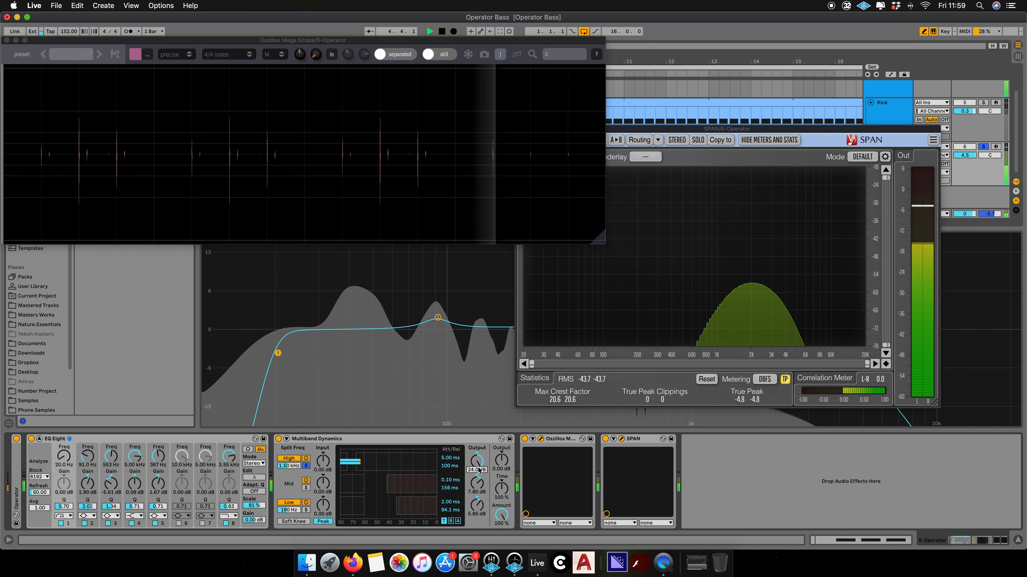
left_click_drag(481, 469, 481, 474)
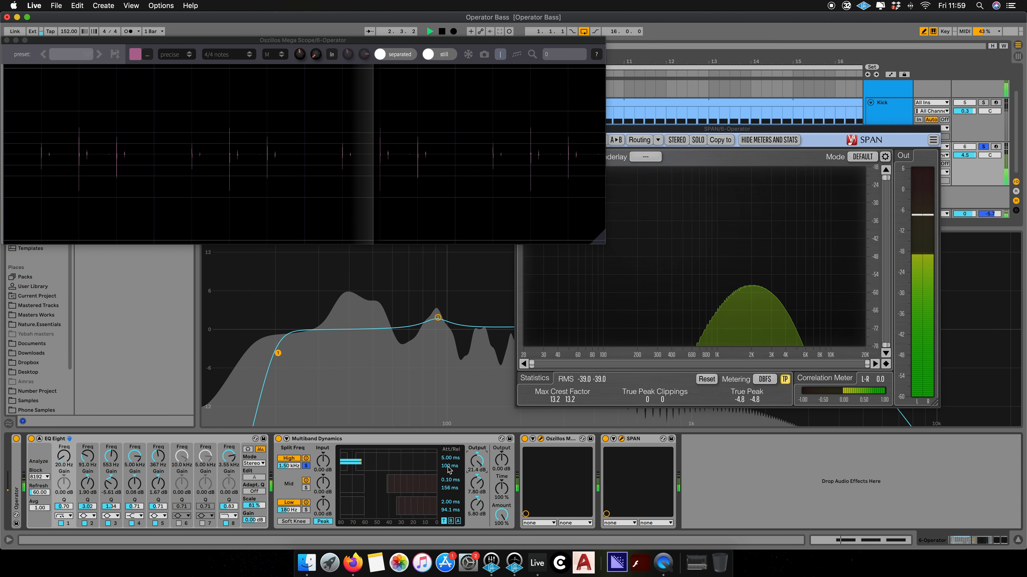
Step: Lower the high band's compression threshold and set its attack to 0.10 ms and release to 50.0 ms
left_click_drag(383, 461, 383, 475)
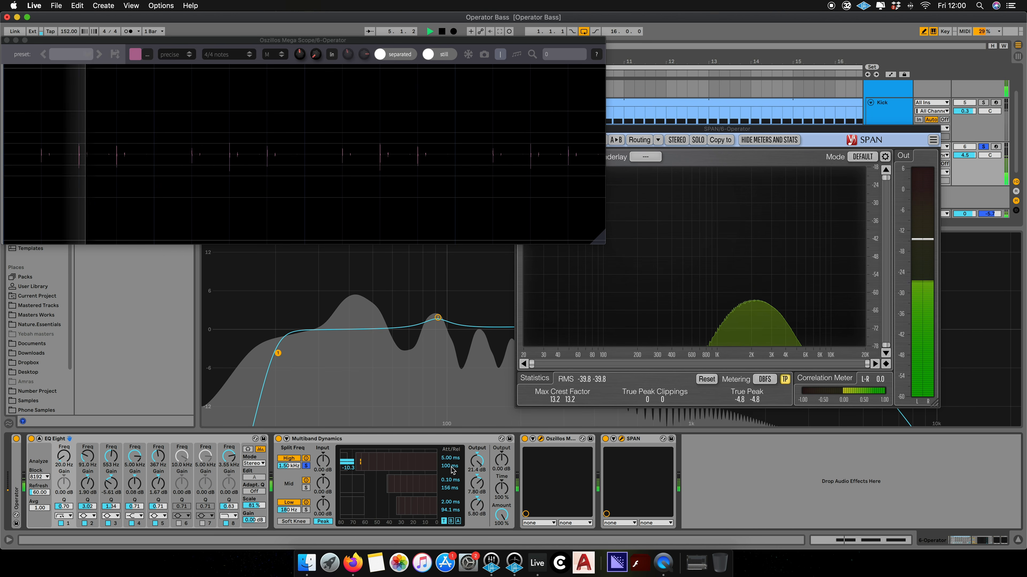
mouse_move(446, 459)
left_mouse_down()
mouse_move(446, 483)
mouse_move(448, 475)
left_mouse_up()
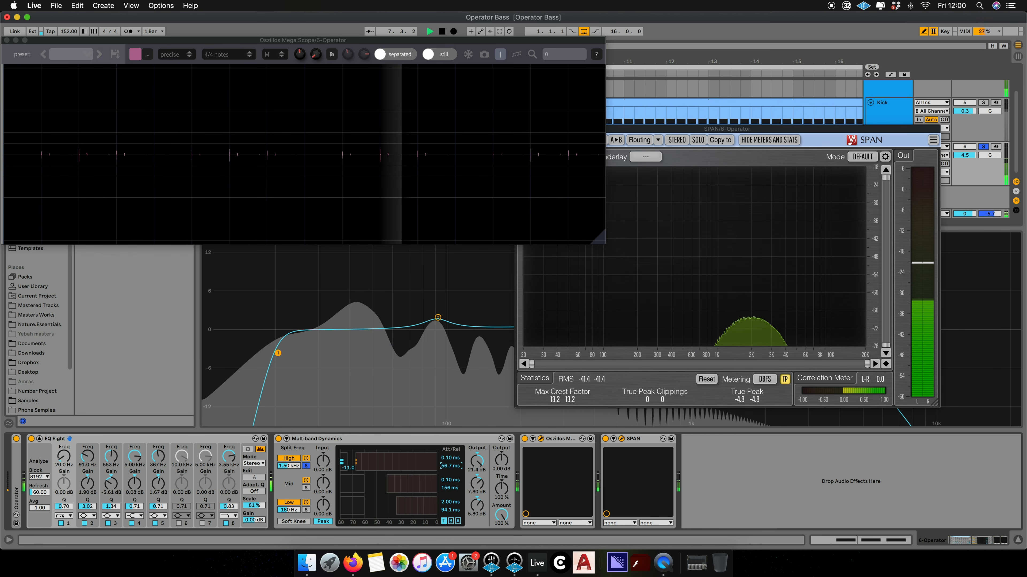
left_click_drag(451, 468, 451, 472)
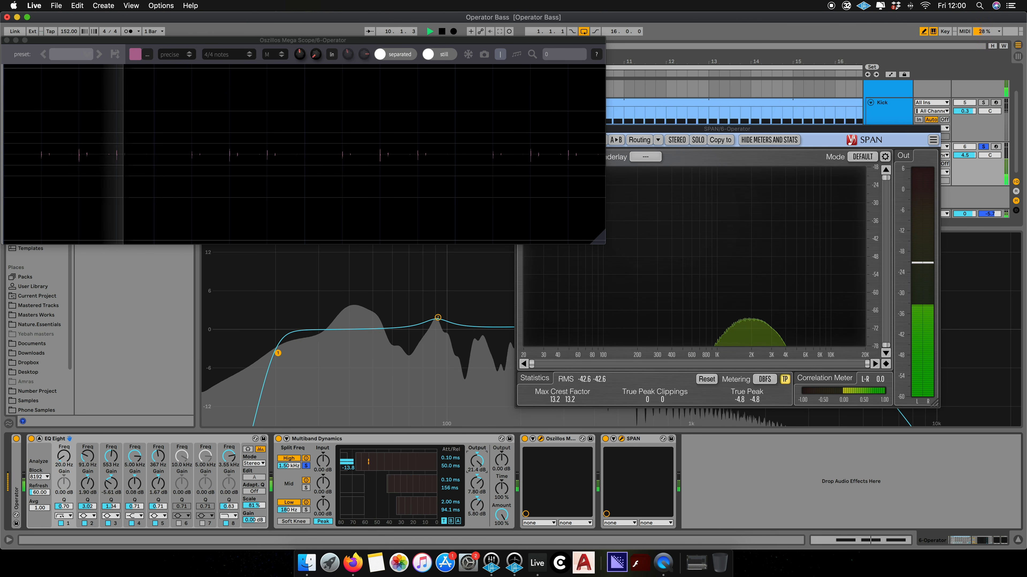
Step: Reduce the high band's output gain to 13.5 dB, comparing 0% and 100% Amount, and unsolo the band
left_click_drag(477, 462, 477, 468)
left_click_drag(501, 515, 502, 566)
left_click_drag(502, 515, 501, 464)
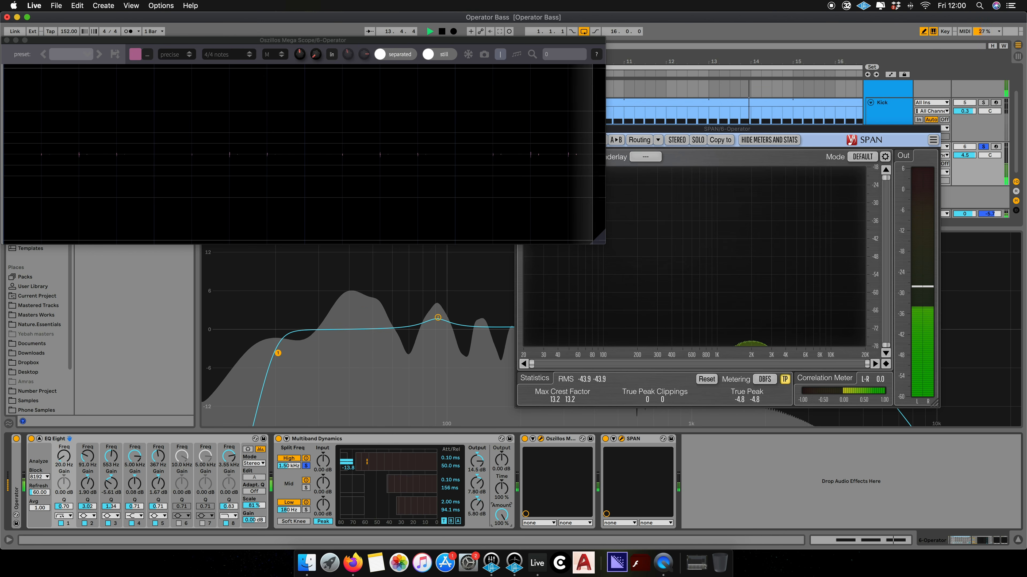
left_click_drag(501, 516, 501, 465)
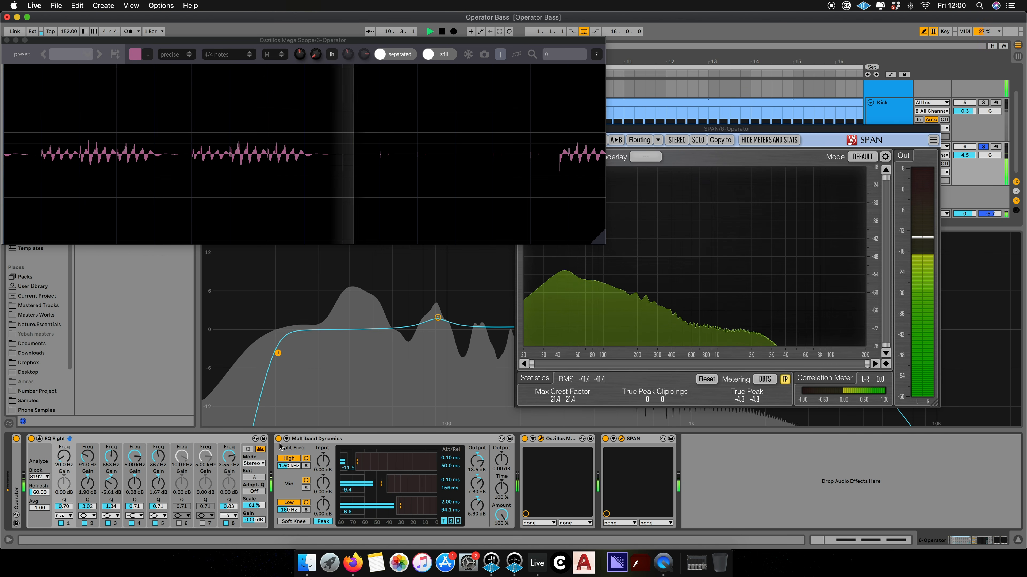
Step: Restart playback and compare the full bass with Multiband Dynamics bypassed and active
key("space")
key("space")
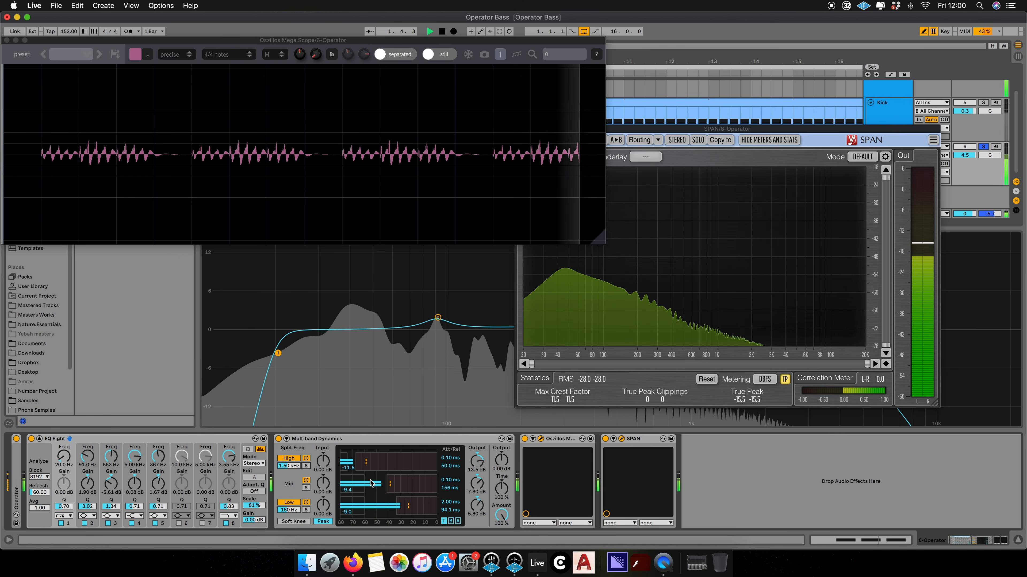
left_click(279, 439)
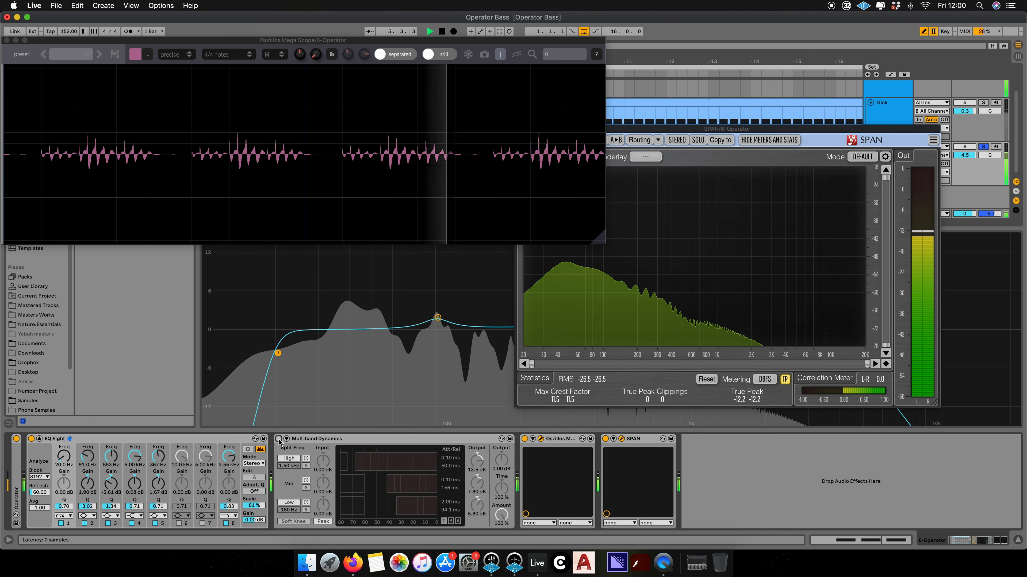
left_click(279, 439)
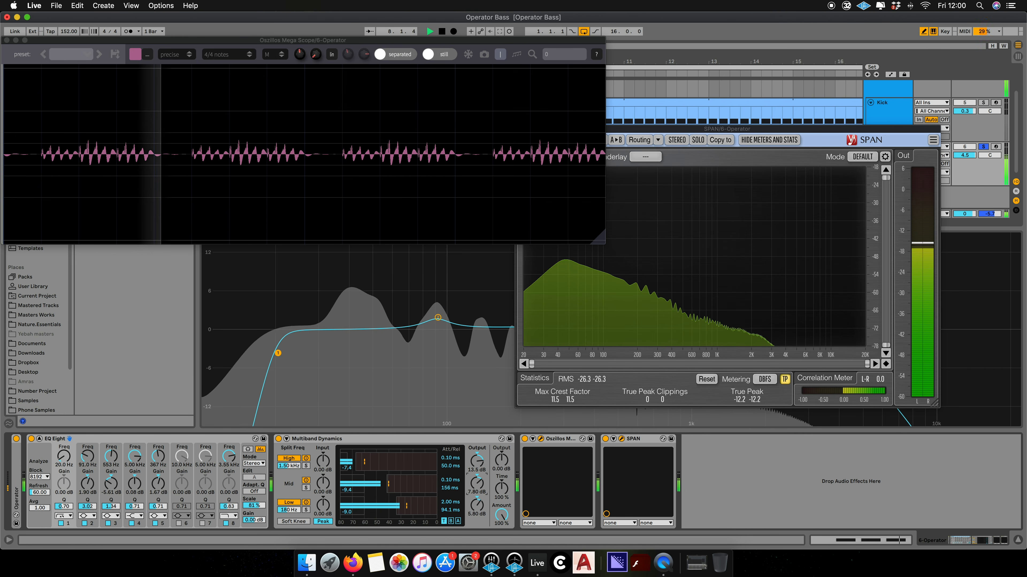
Step: Set the mid band's output gain to 5.40 dB and the high band's to 5.80 dB, comparing the device bypassed and active
left_click_drag(477, 483, 477, 485)
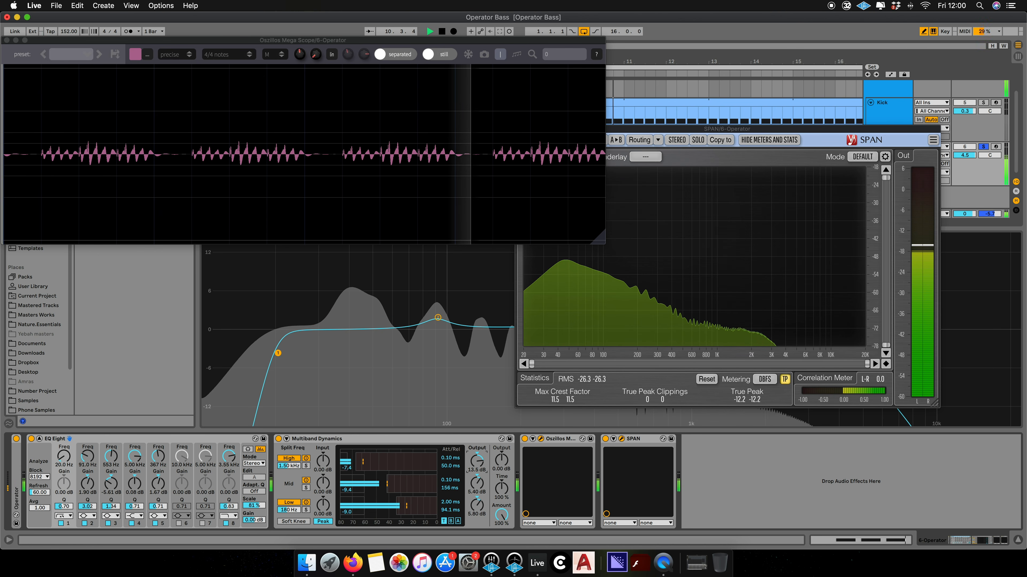
mouse_move(477, 462)
left_mouse_down()
mouse_move(477, 479)
mouse_move(477, 452)
left_mouse_up()
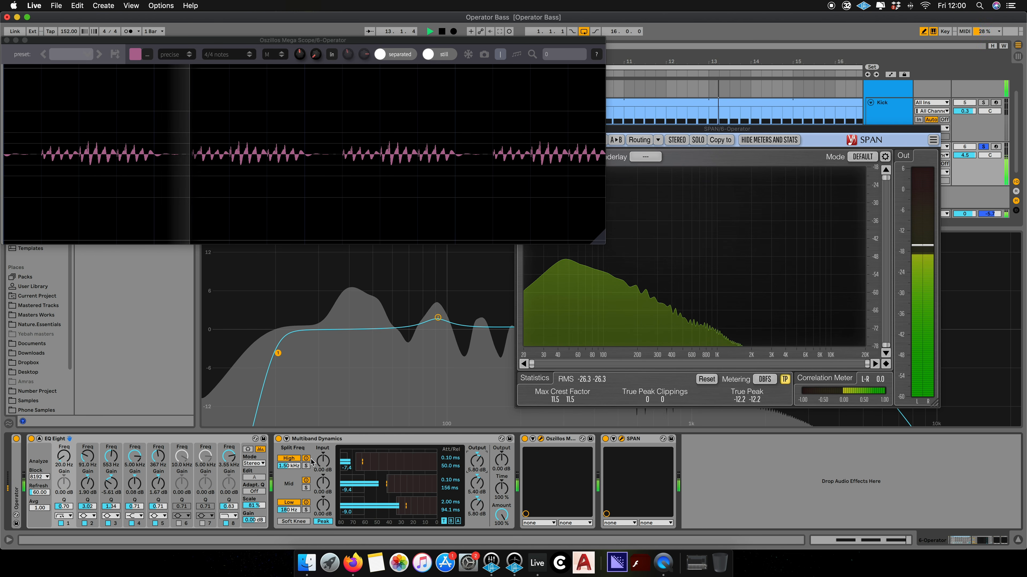
left_click(279, 439)
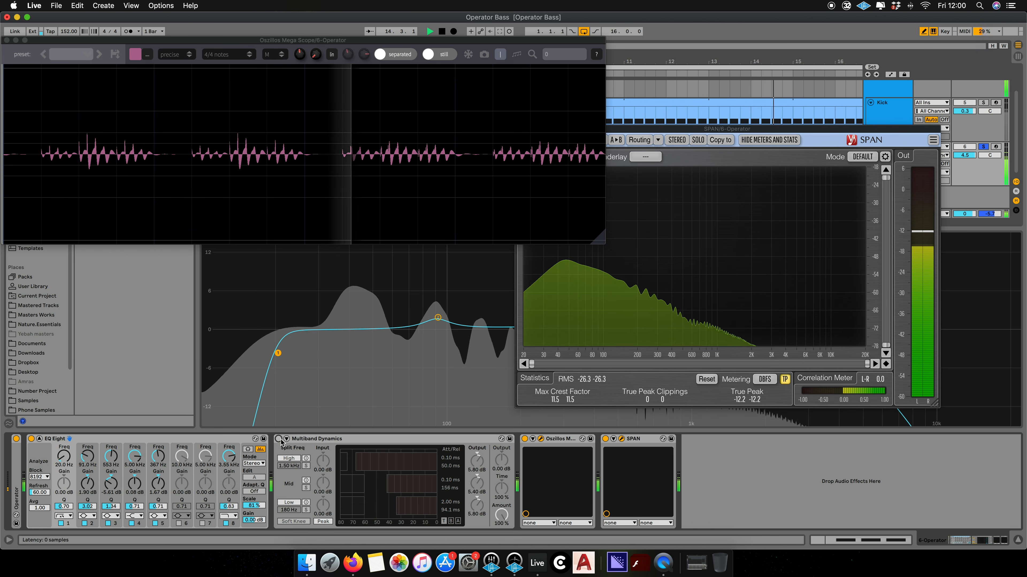
left_click(279, 439)
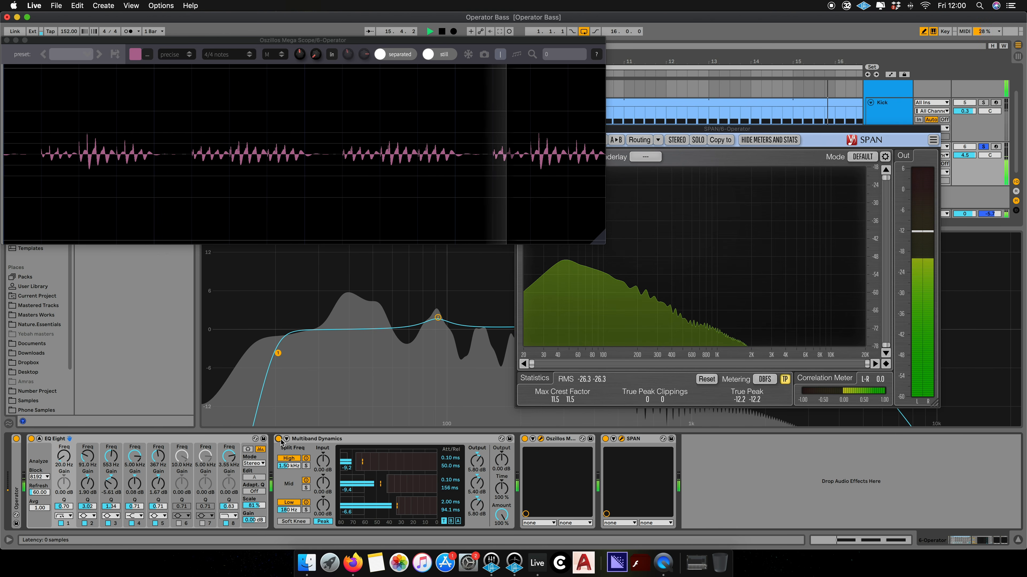
Step: Restart playback and set the mid band's attack to 6.82 ms by ear
key("space")
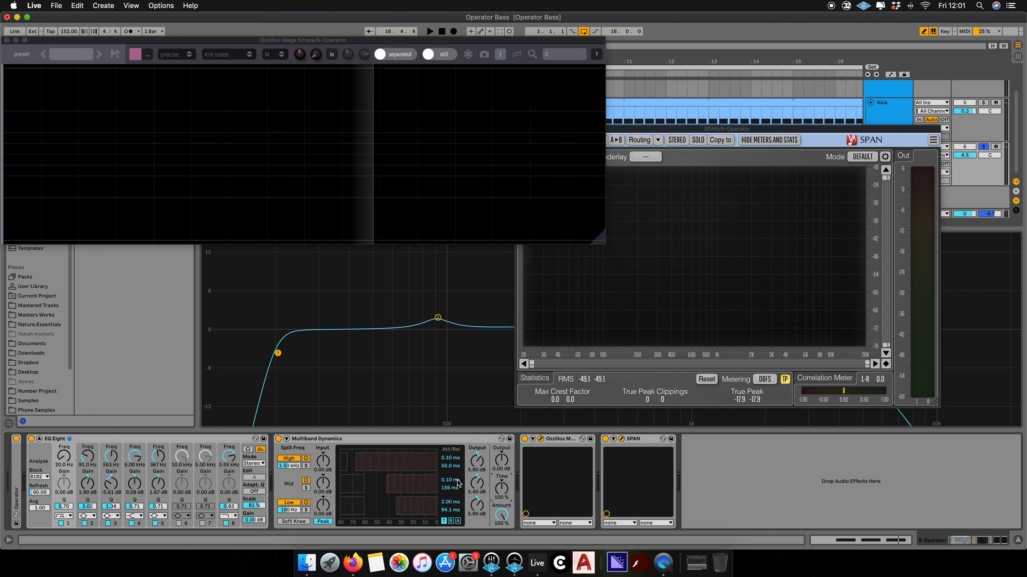
key("space")
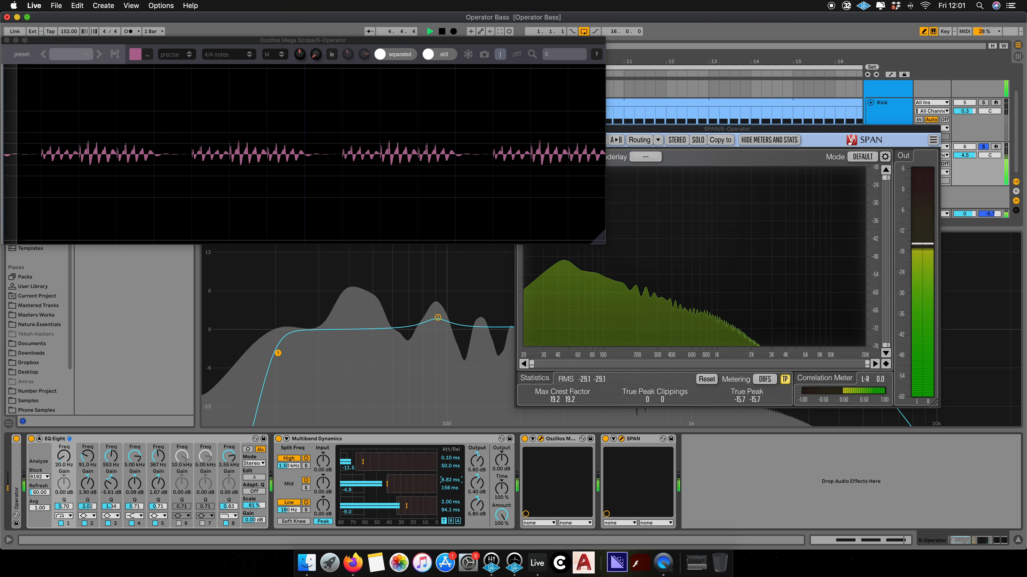
left_click_drag(450, 479, 450, 484)
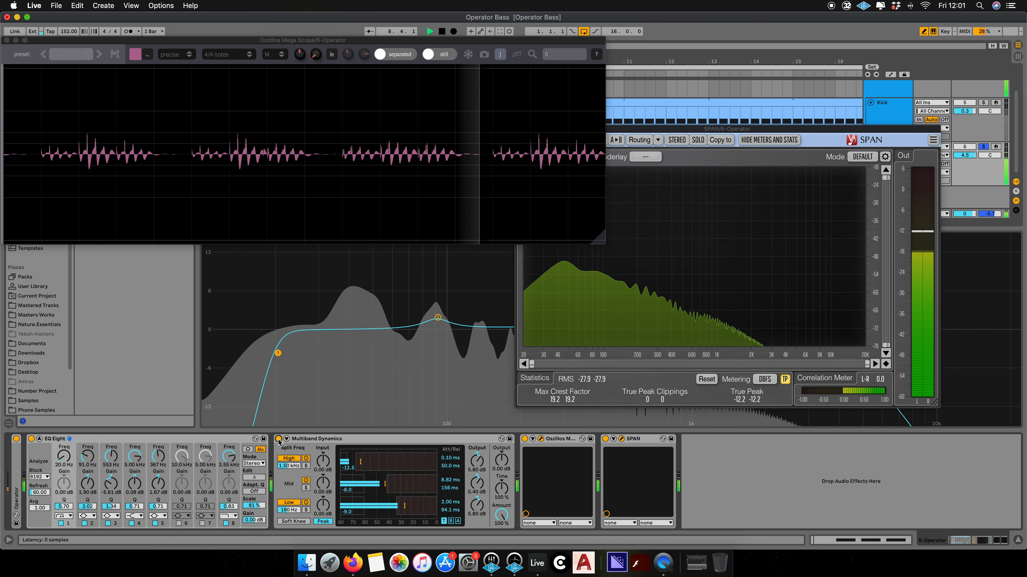
Step: Restart playback and set the mid band's output gain to 2.20 dB in Multiband Dynamics by ear
key("space")
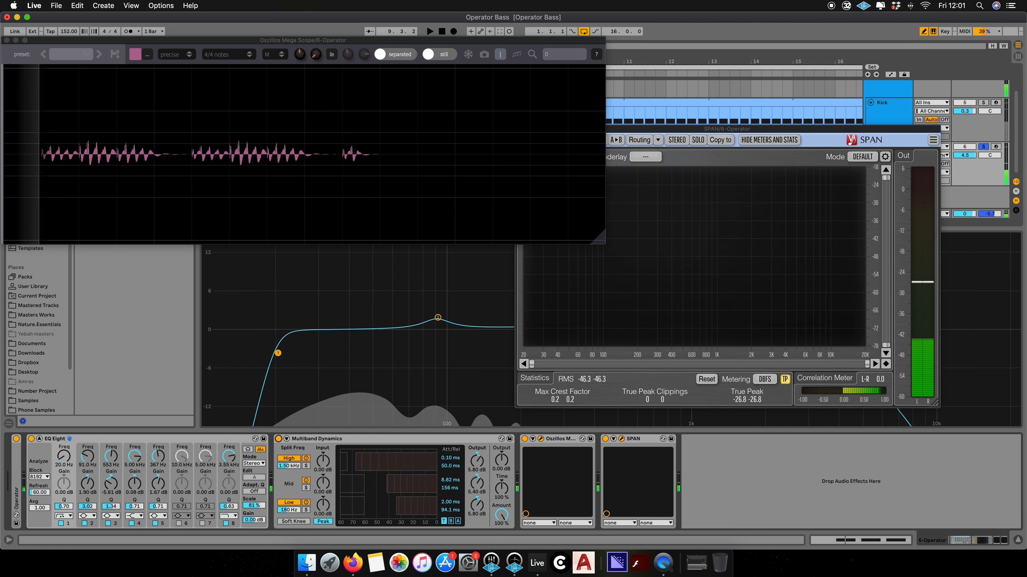
key("space")
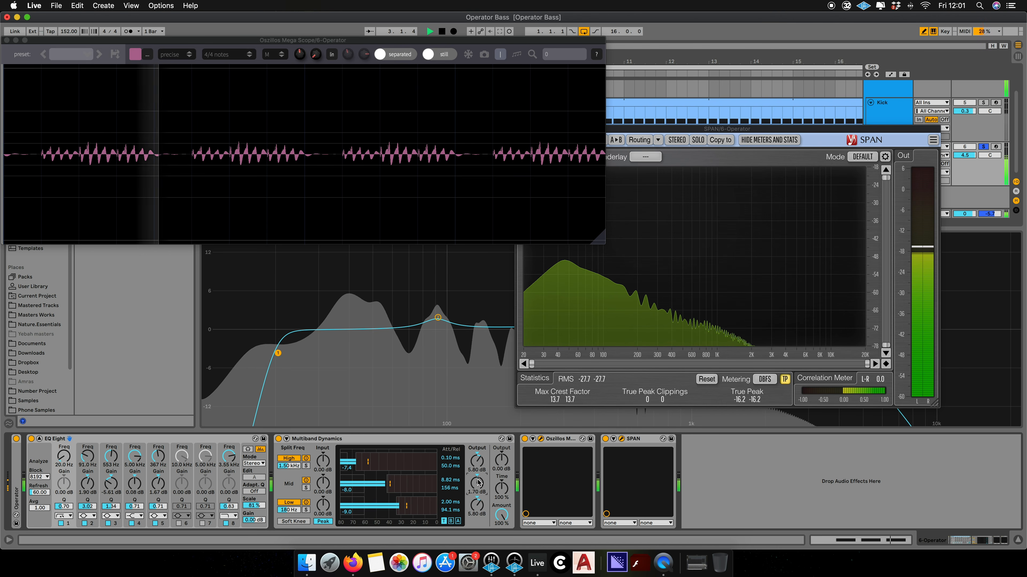
left_click_drag(477, 483, 477, 479)
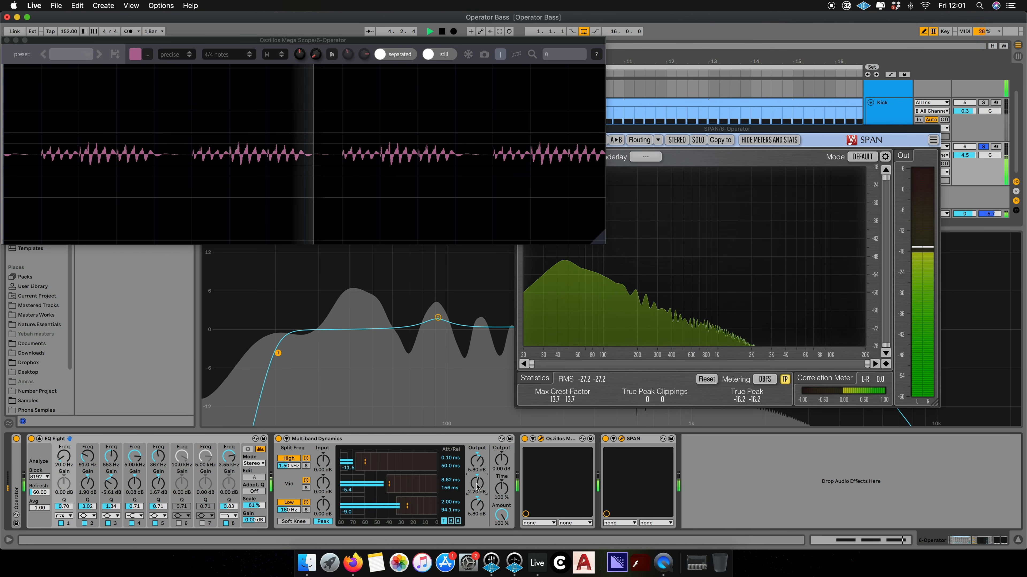
key("space")
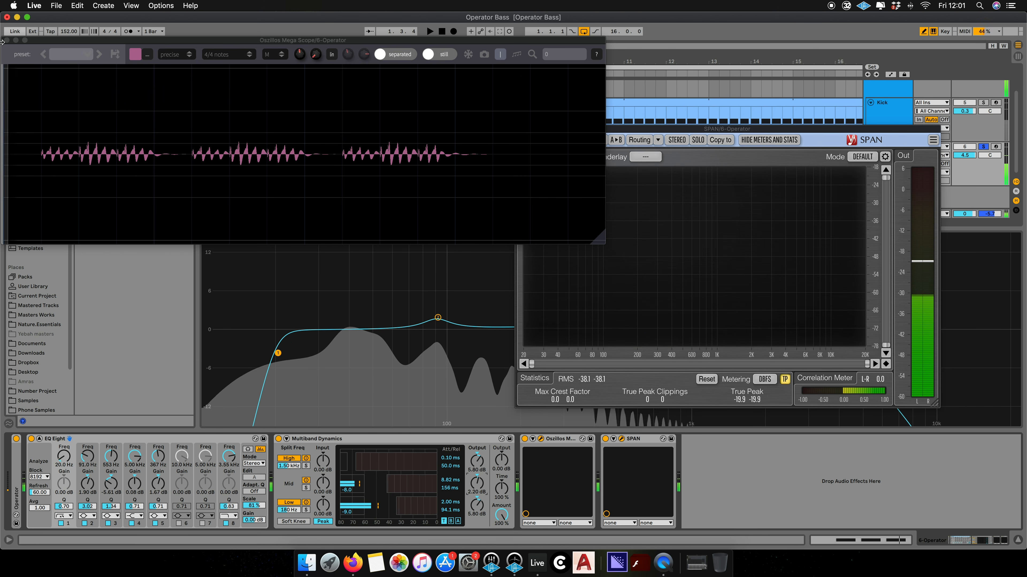
Step: Close the oscilloscope and SPAN windows and unsolo the Operator track
left_click(7, 41)
left_click(520, 129)
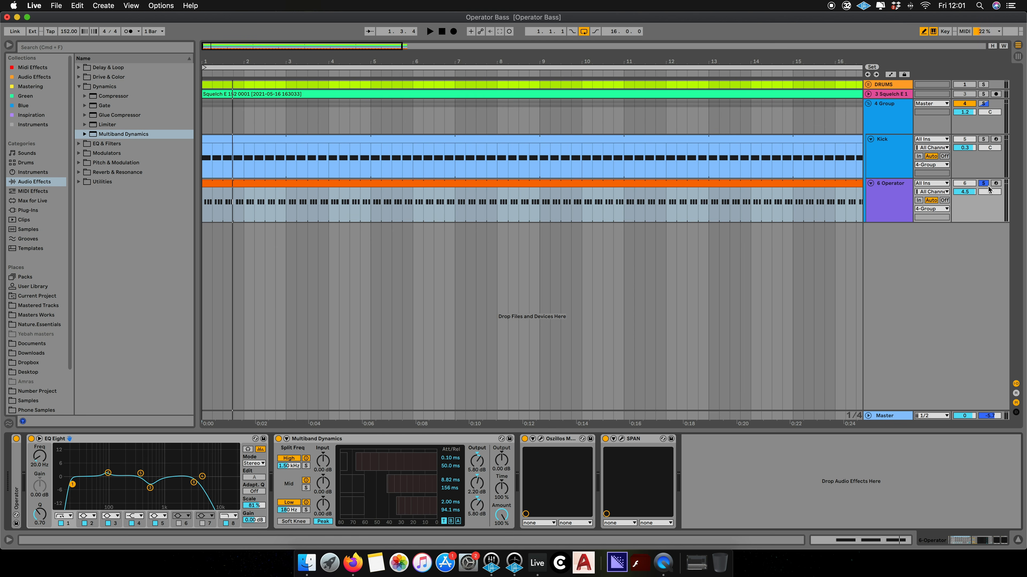
left_click(983, 184)
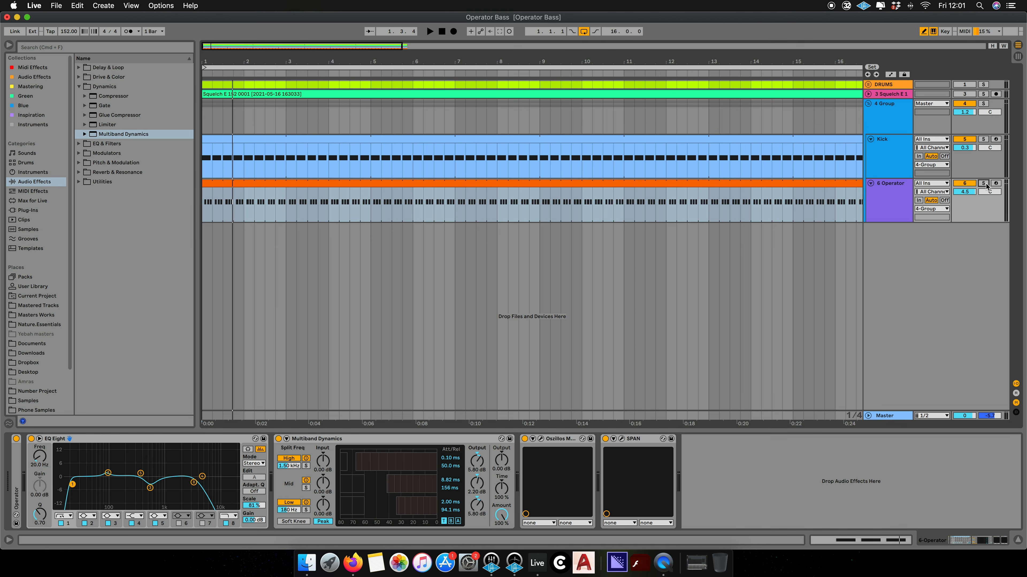
Step: Play the kick and bass together, comparing Multiband Dynamics bypassed and active
key("space")
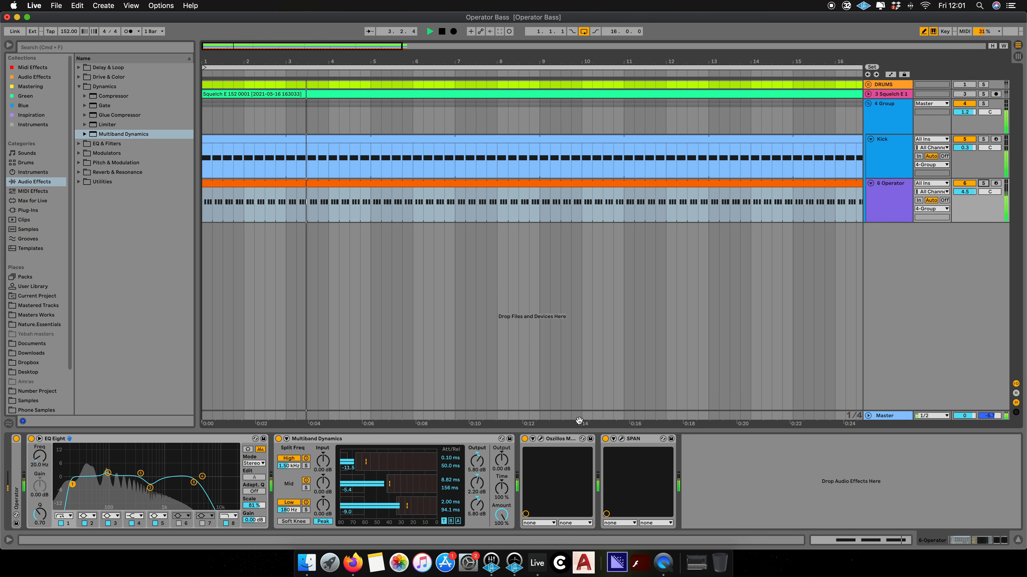
left_click(279, 439)
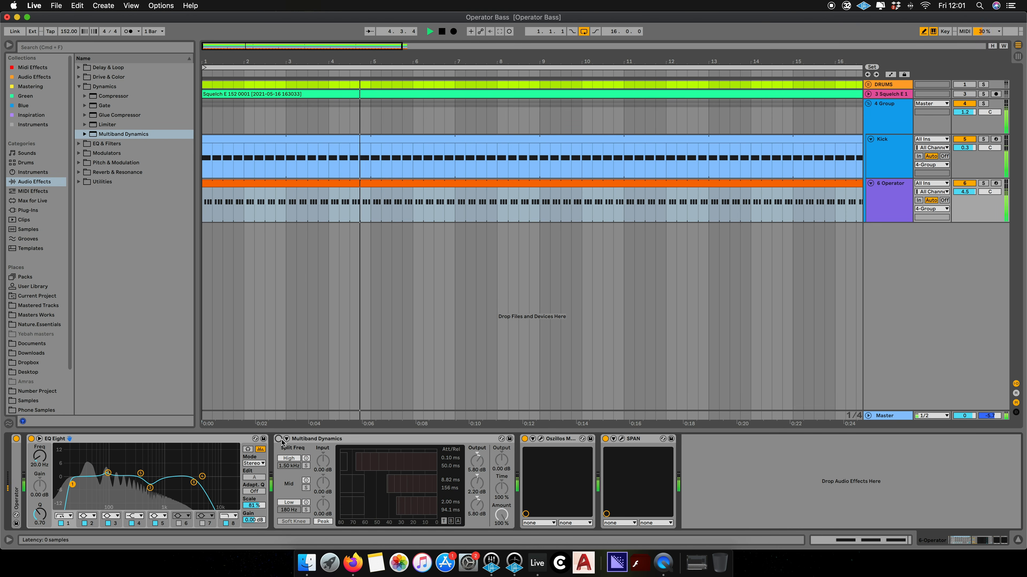
left_click(279, 440)
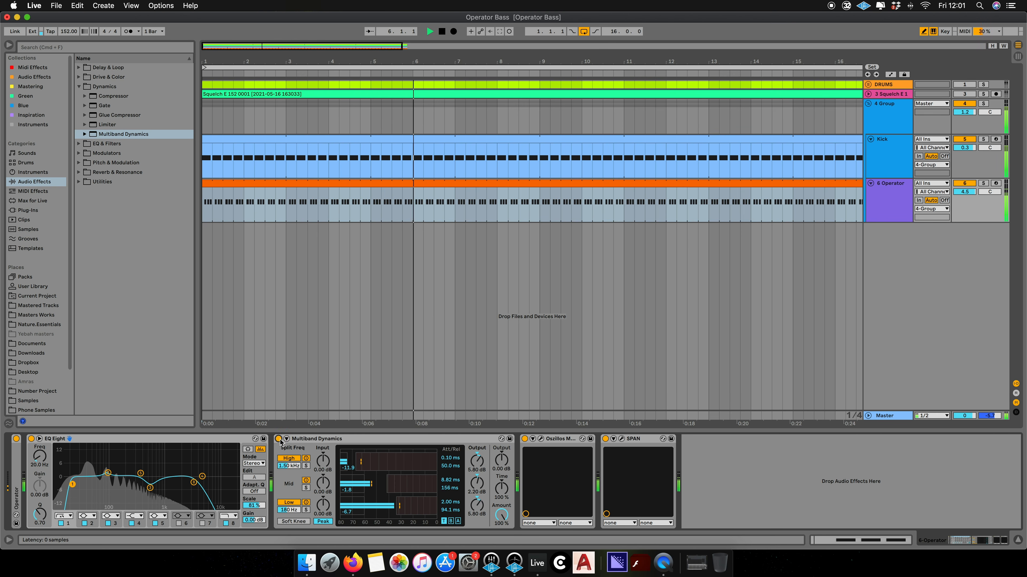
Step: Audition Multiband Dynamics' Time at 200% and 10% against the kick, and settle it at 117%
left_click(504, 485)
key("space")
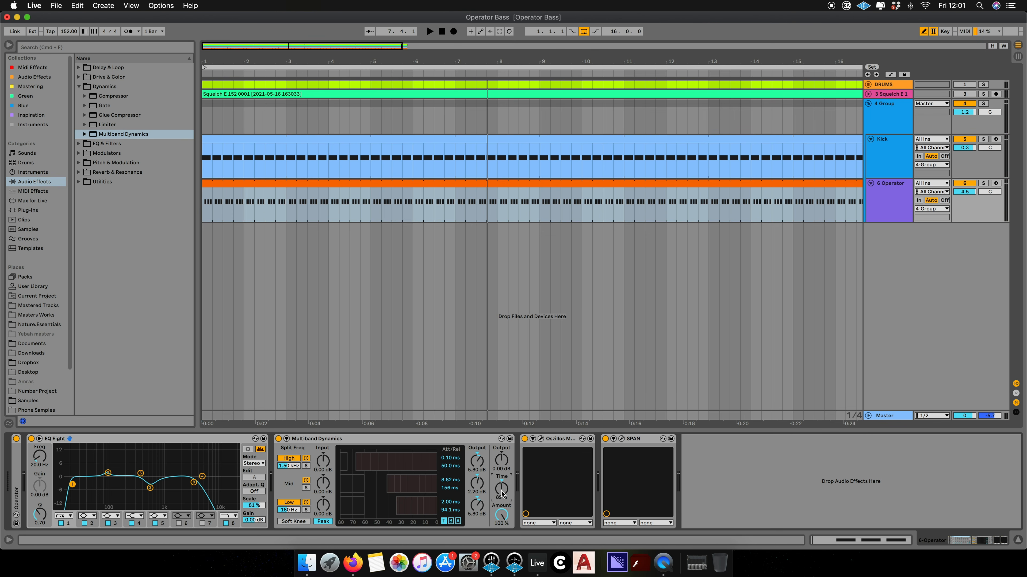
key("space")
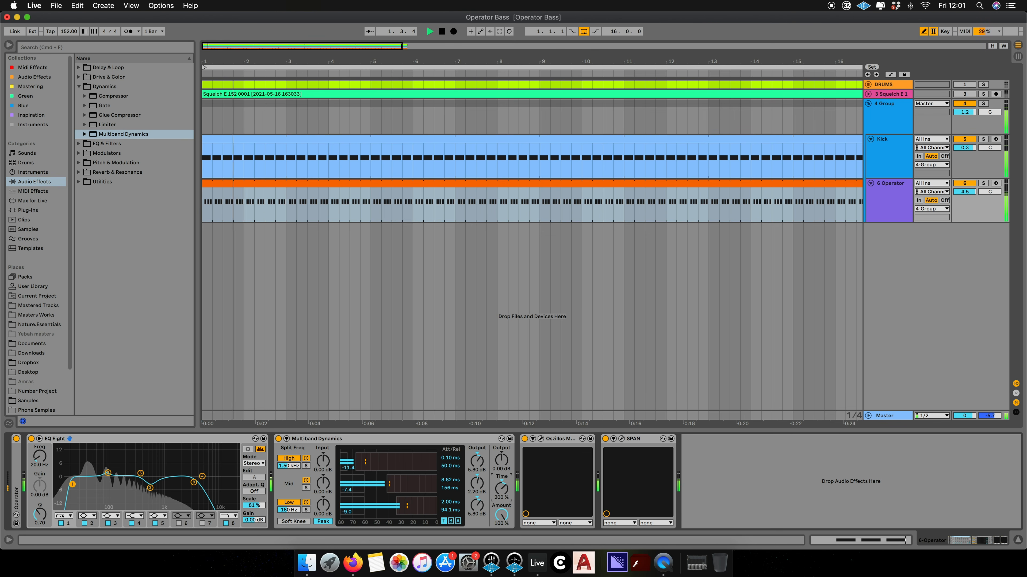
mouse_move(502, 488)
left_mouse_down()
mouse_move(502, 507)
mouse_move(502, 495)
left_mouse_up()
key("space")
key("space")
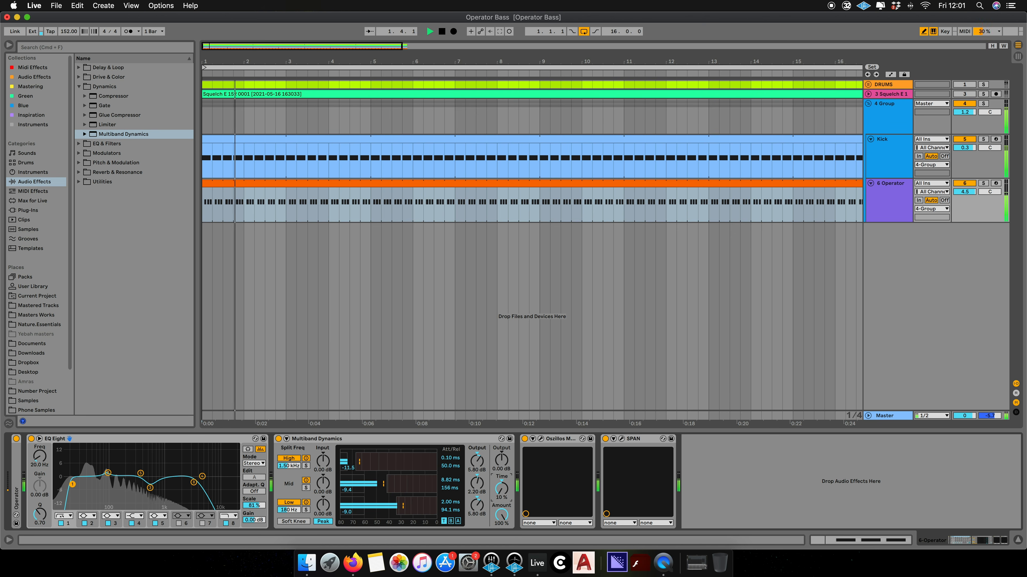
mouse_move(502, 489)
left_mouse_down()
mouse_move(501, 467)
mouse_move(501, 476)
left_mouse_up()
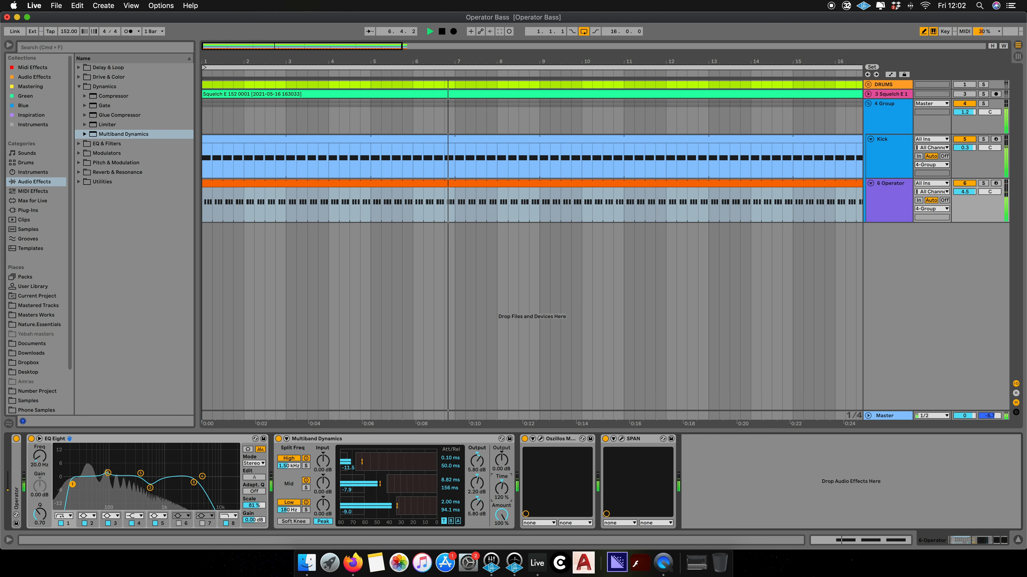
Step: Restart playback and reduce Multiband Dynamics' Amount to 70% by ear
mouse_move(502, 515)
left_mouse_down()
mouse_move(501, 558)
mouse_move(502, 528)
left_mouse_up()
key("space")
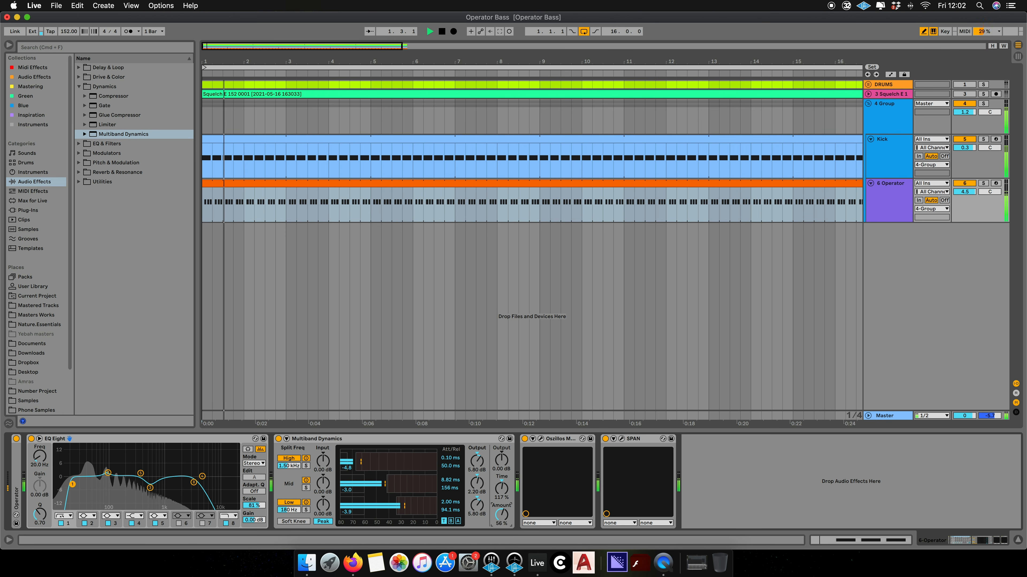
left_click_drag(502, 515, 501, 526)
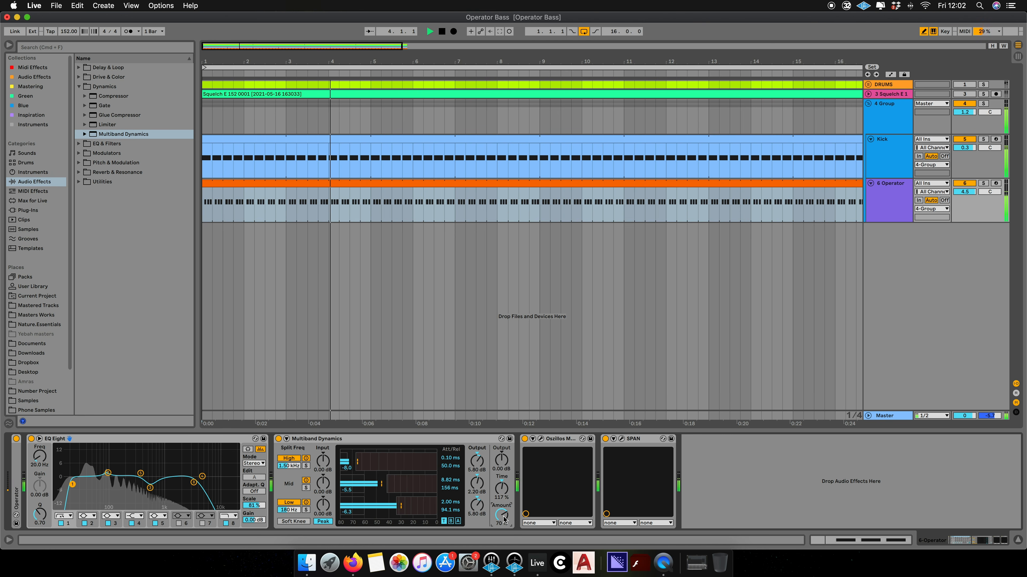
Step: Raise the Operator track's volume to 6.0 dB, and activate the DRUMS track to hear it with the kick and bass
left_click(1018, 58)
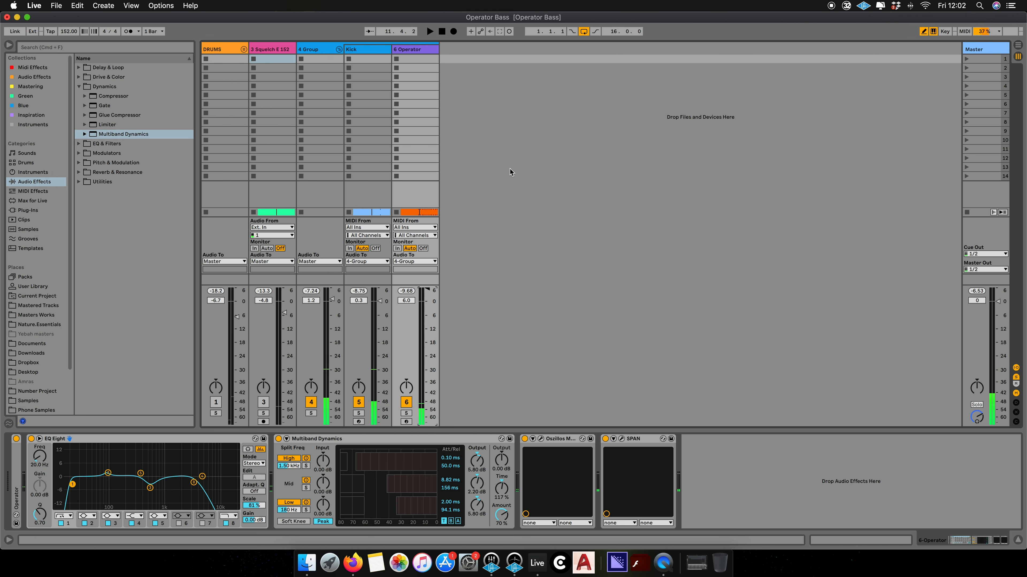
left_click(1017, 46)
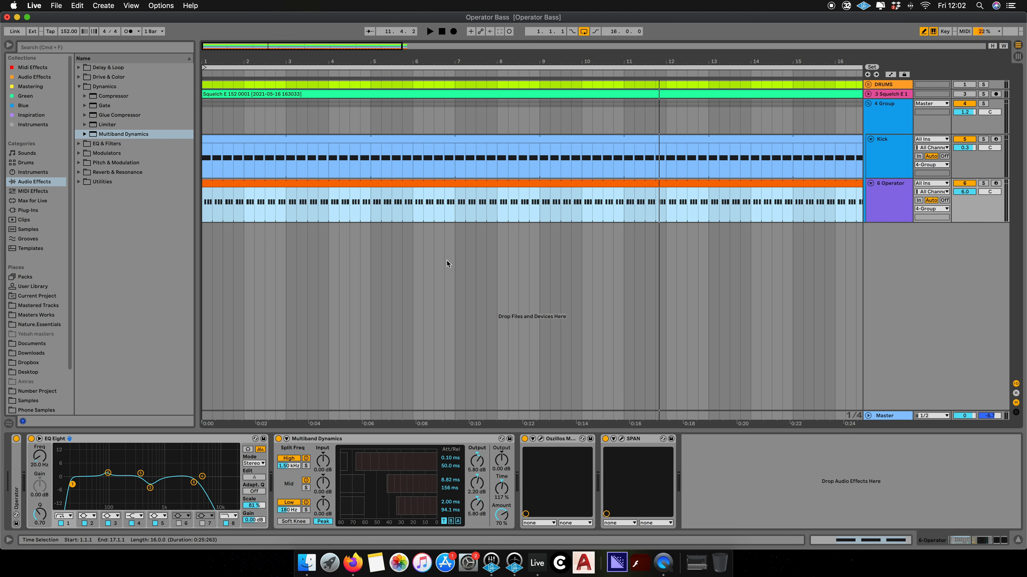
left_click(951, 88)
key("space")
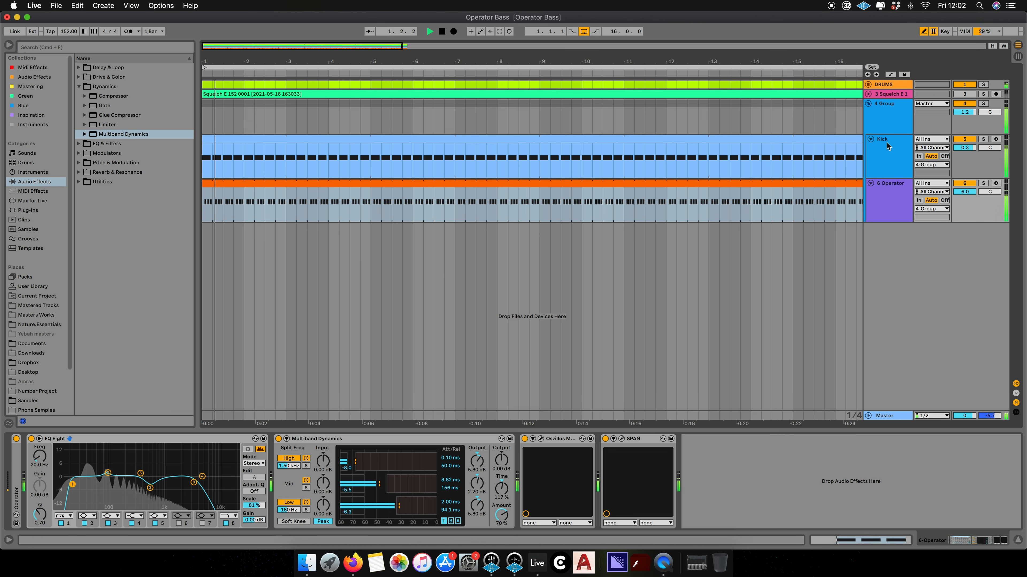
Step: Activate the Squelch track, and set the track volumes to -6.0 dB for DRUMS and -4.5 dB for Squelch during playback
left_click(1018, 56)
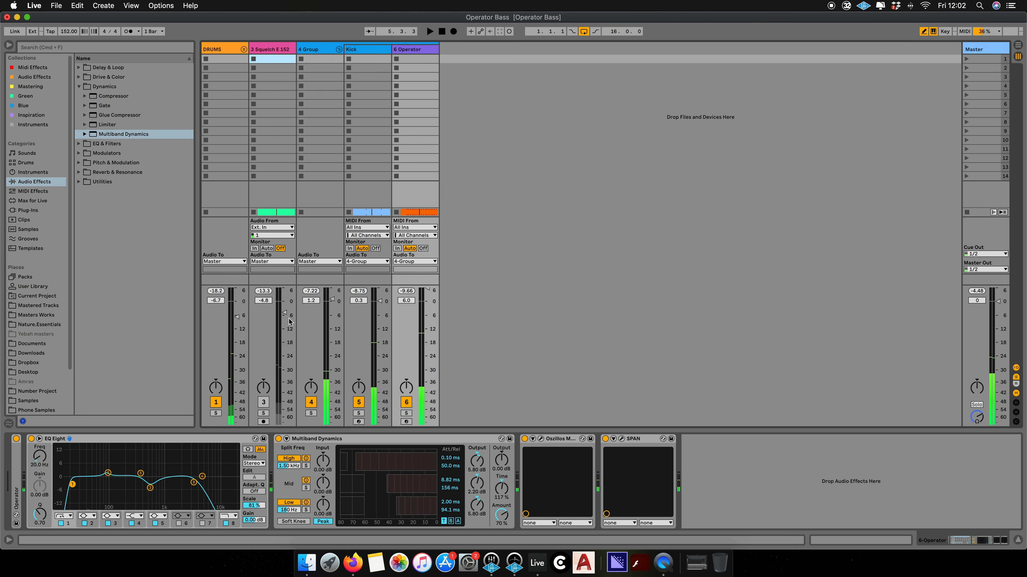
left_click(263, 402)
key("space")
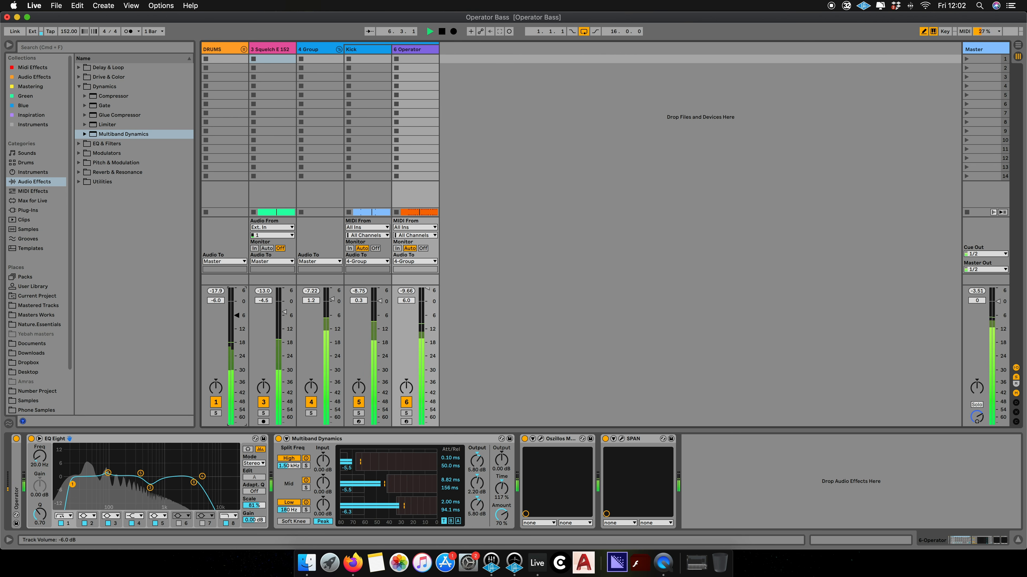
left_click(1018, 45)
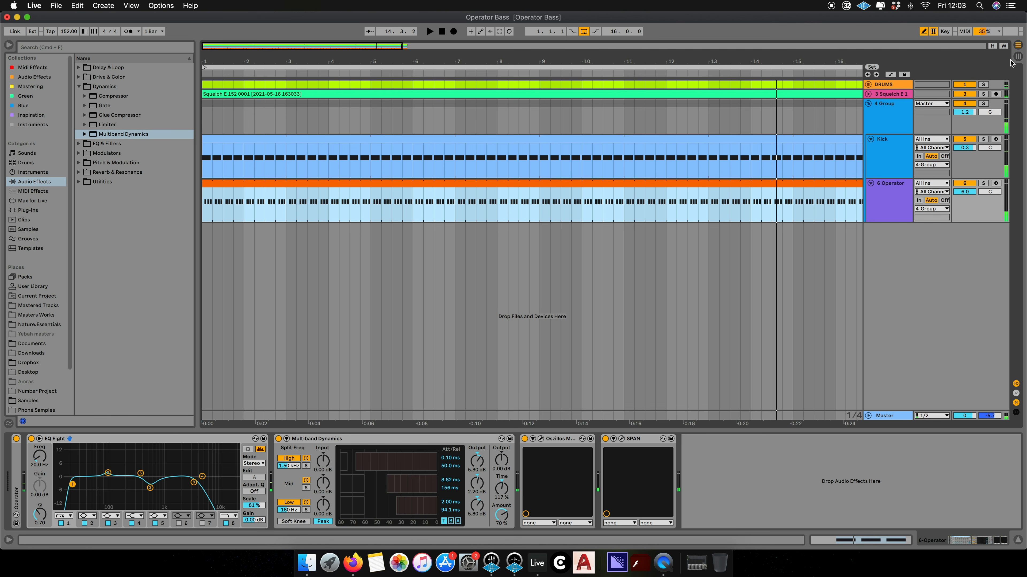
Step: Deactivate the DRUMS and Squelch tracks and play only the kick and bass from the start
left_click(965, 85)
left_click(964, 93)
key("space")
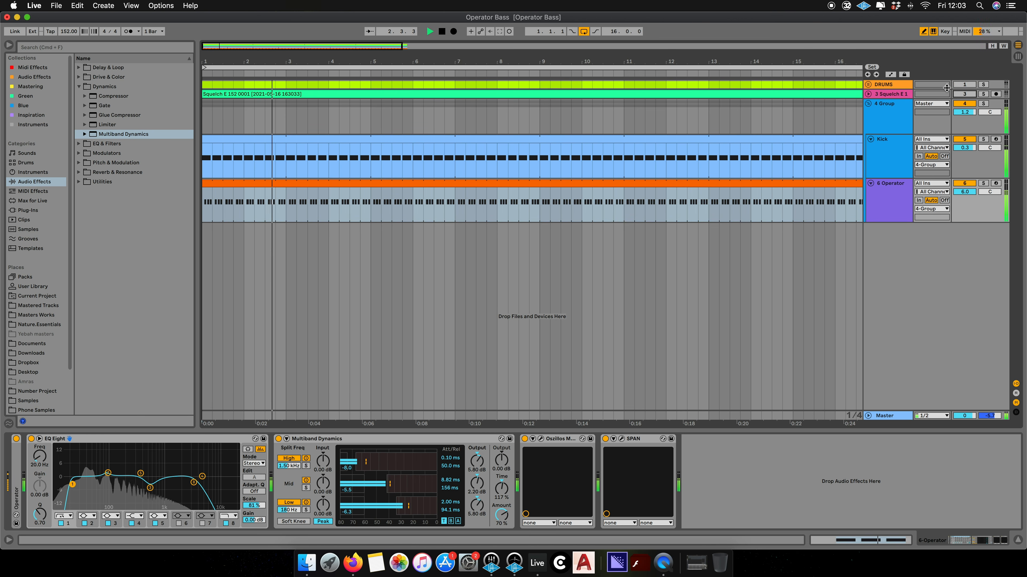
Step: Group the DRUMS and Squelch tracks together and reactivate both tracks
left_click(897, 85)
left_click(899, 94)
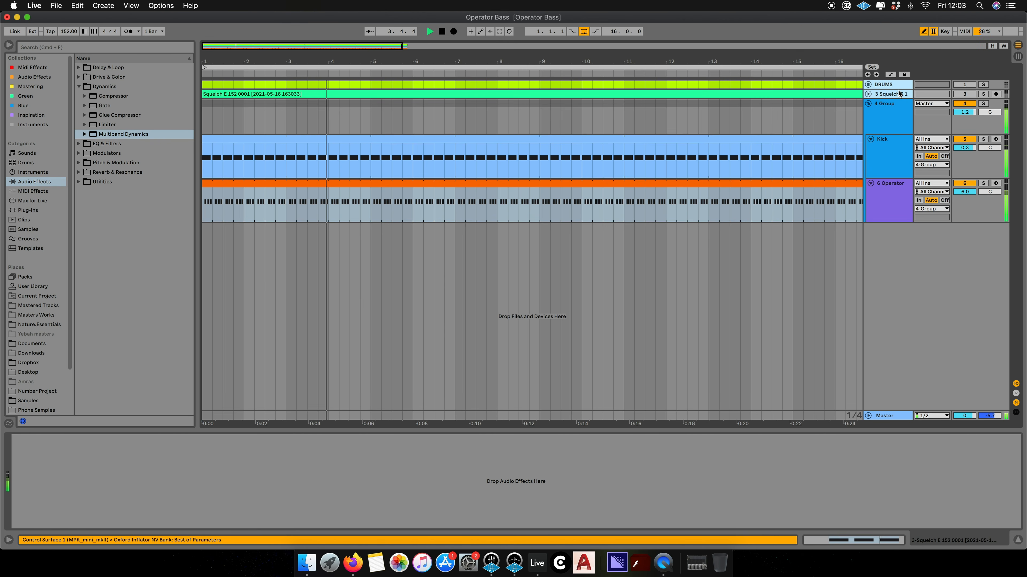
key("super+g")
left_click(965, 121)
left_click(964, 129)
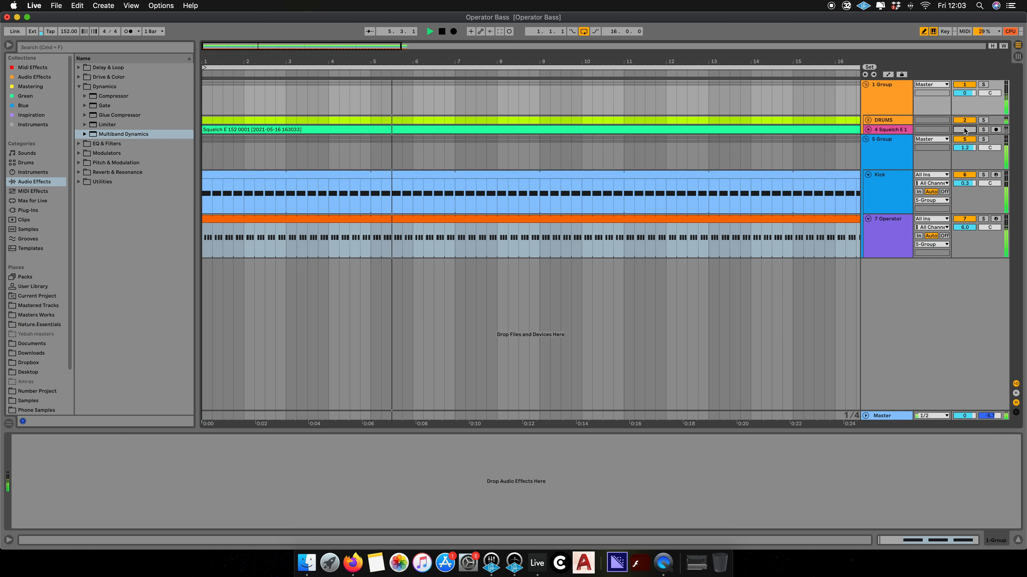
Step: Compare the mix with the new DRUMS and Squelch group off and on, and check the track levels in Session View
left_click(964, 85)
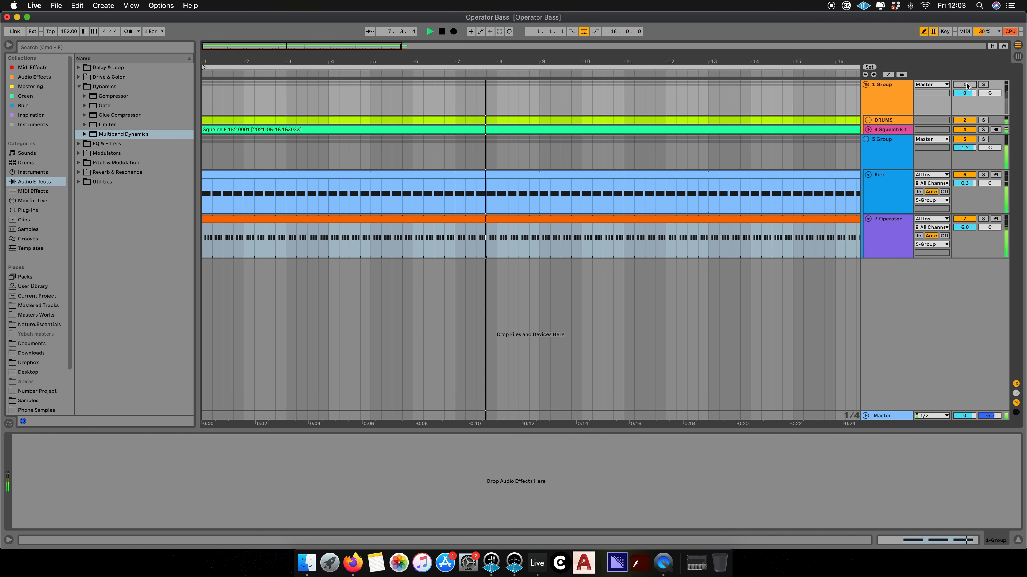
left_click(965, 85)
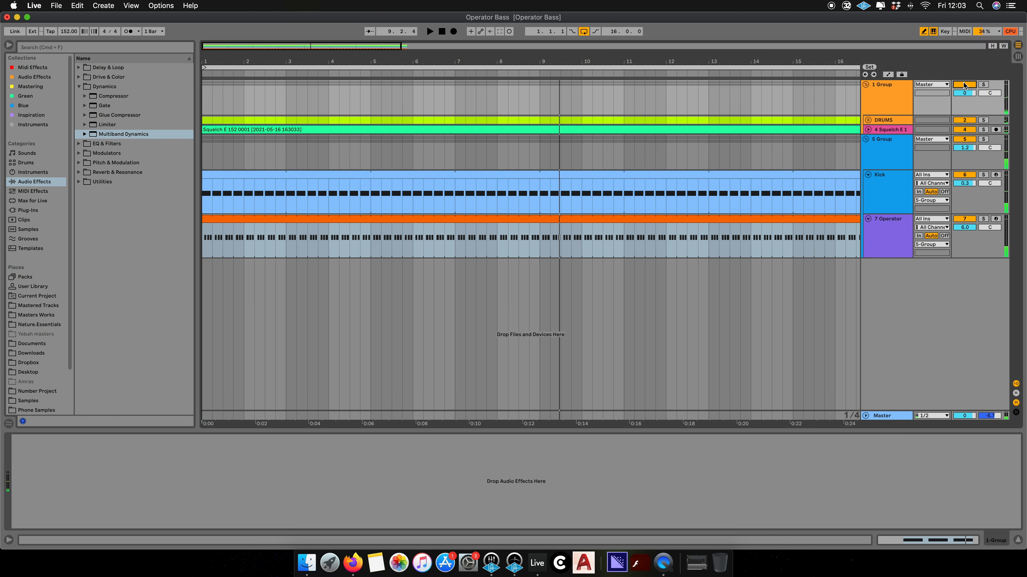
key("space")
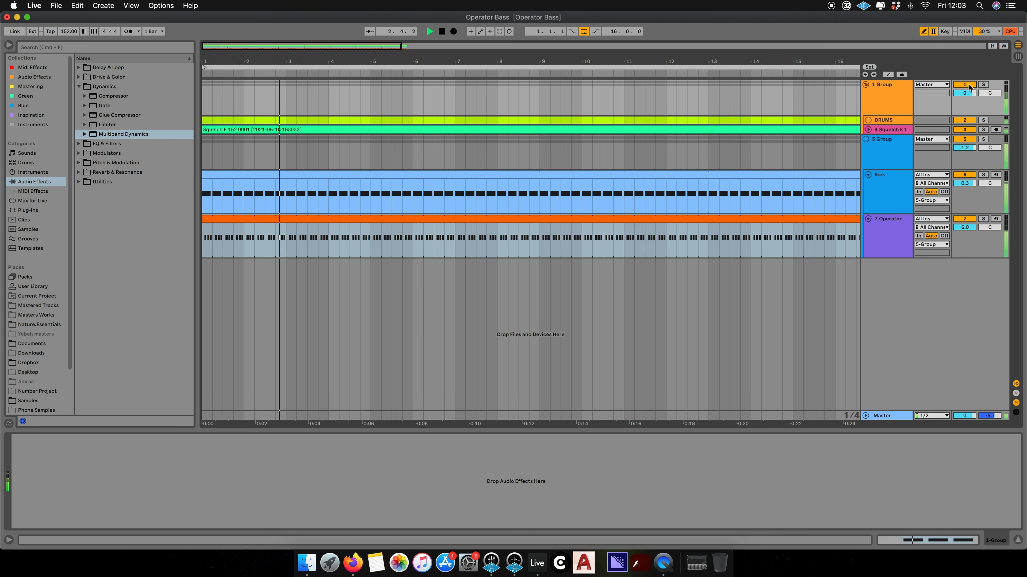
left_click(1018, 56)
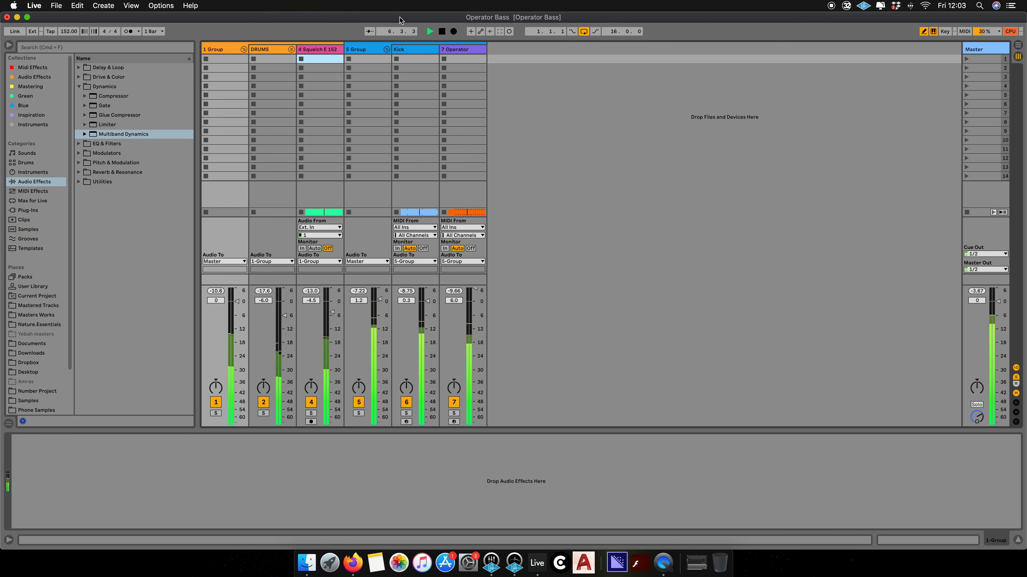
left_click(1019, 46)
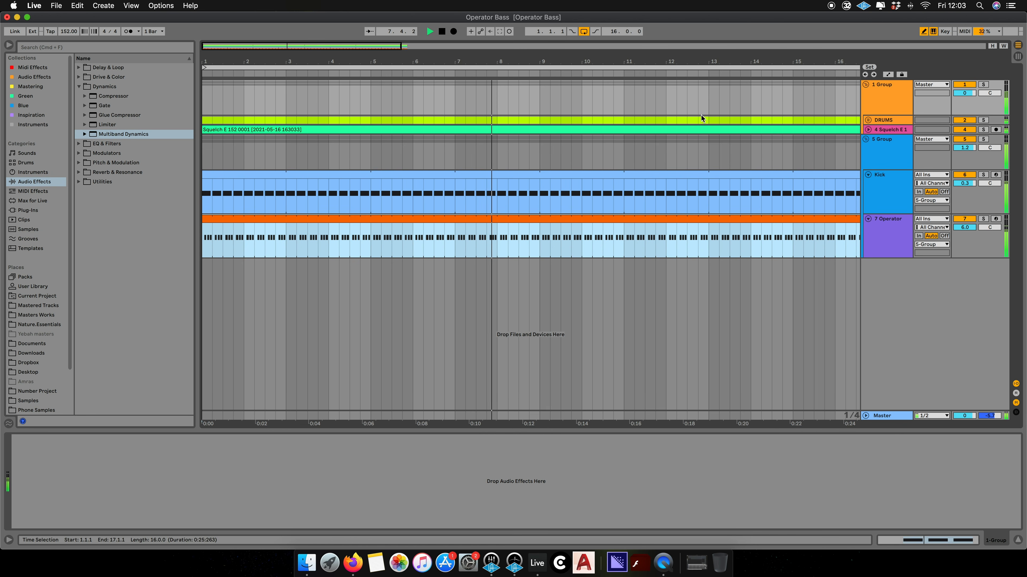
Step: Move the Operator clip's middle note at 1.1.3 to A0 and its last note at 1.1.4 to F0
key("space")
double_click(570, 223)
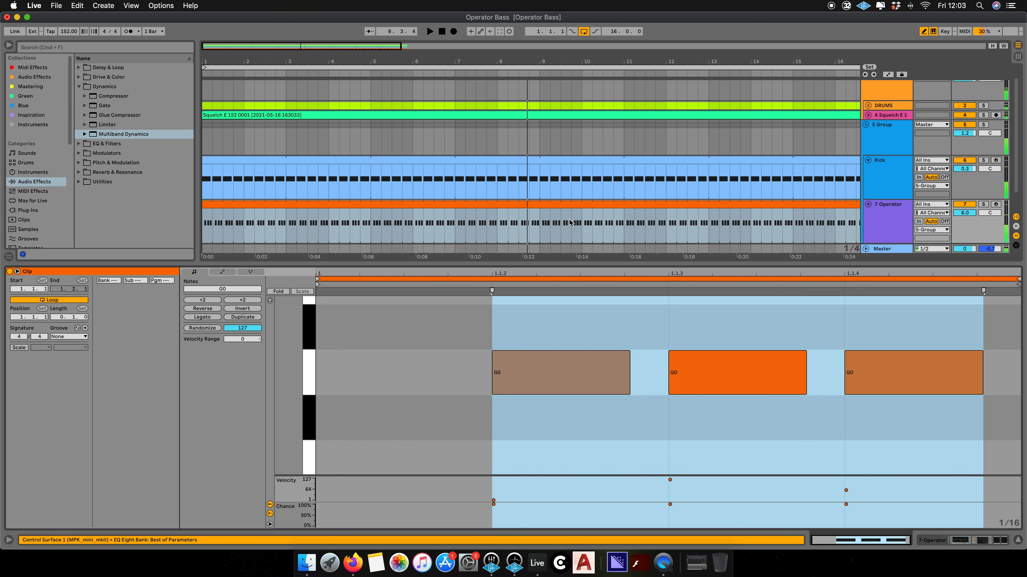
left_click_drag(291, 375, 262, 392)
key("b")
left_click(783, 333)
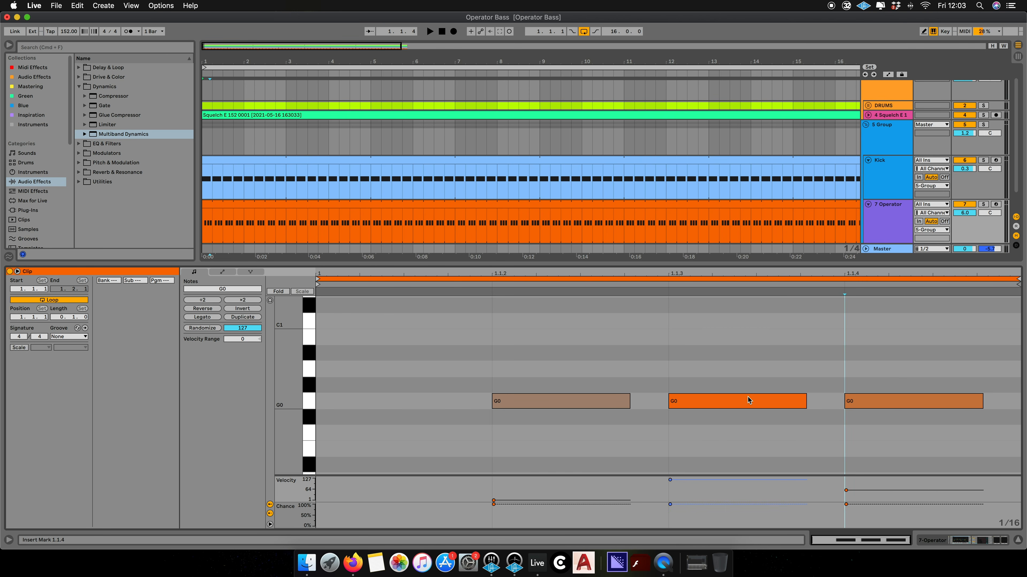
left_click_drag(748, 397, 750, 372)
key("space")
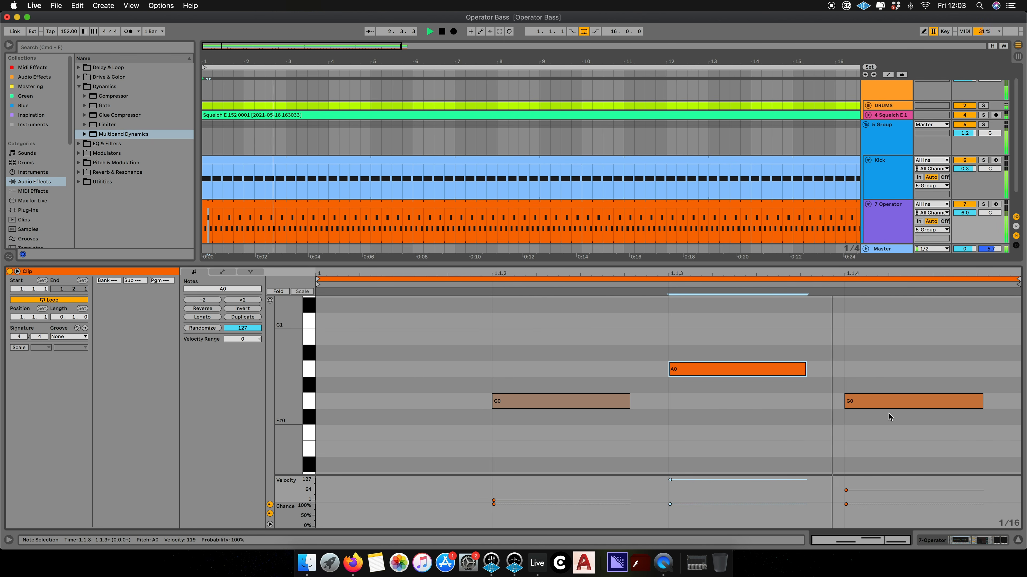
left_click_drag(886, 402, 885, 427)
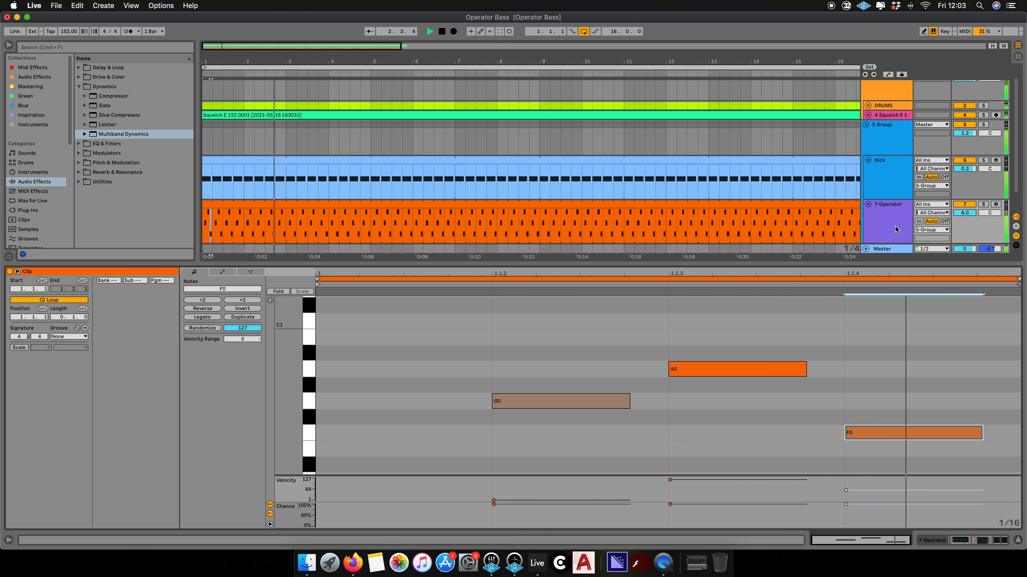
Step: Show the Operator track's device chain, restart playback and slightly adjust Operator's global Time control
left_click(869, 200)
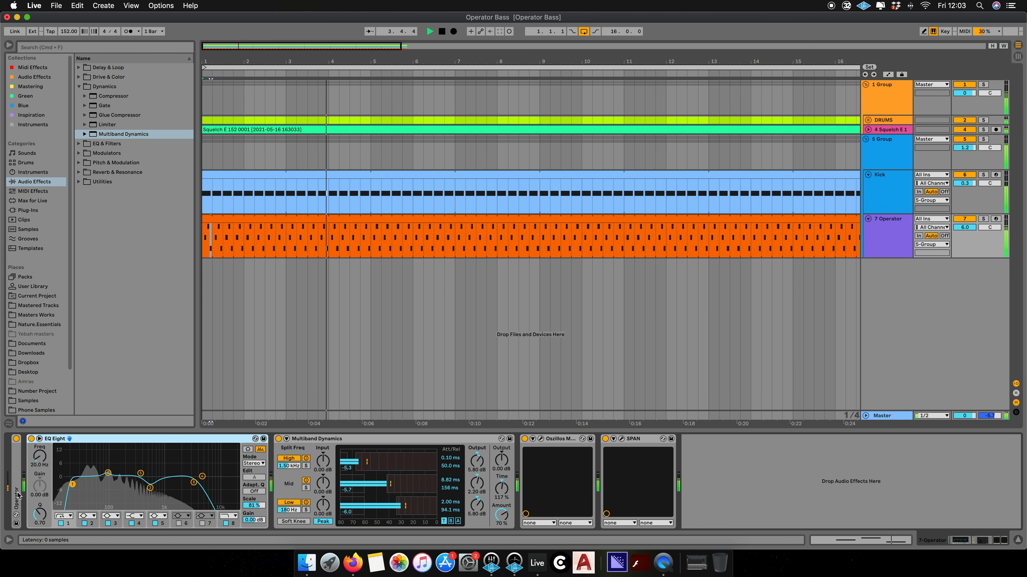
key("space")
double_click(16, 481)
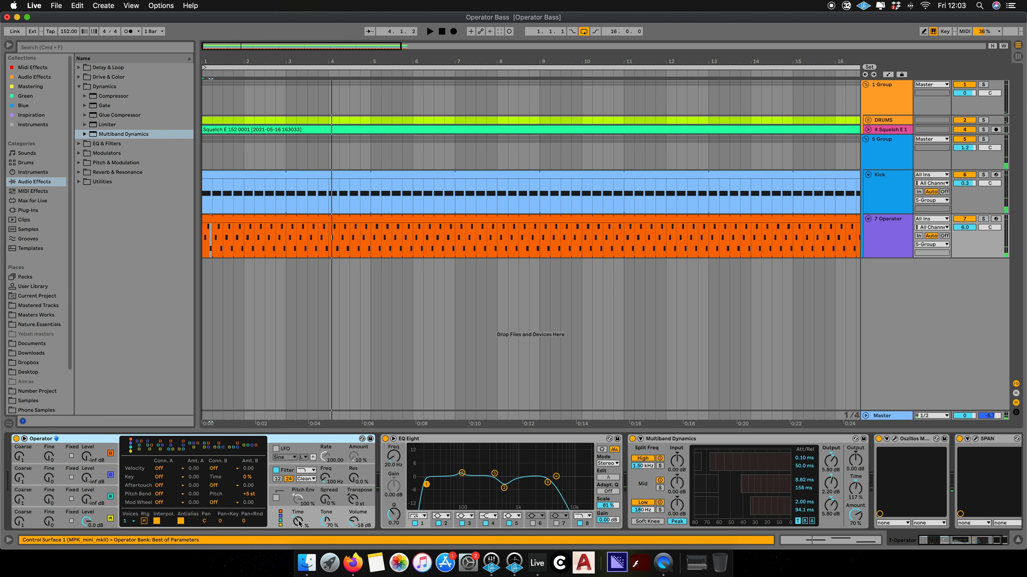
key("space")
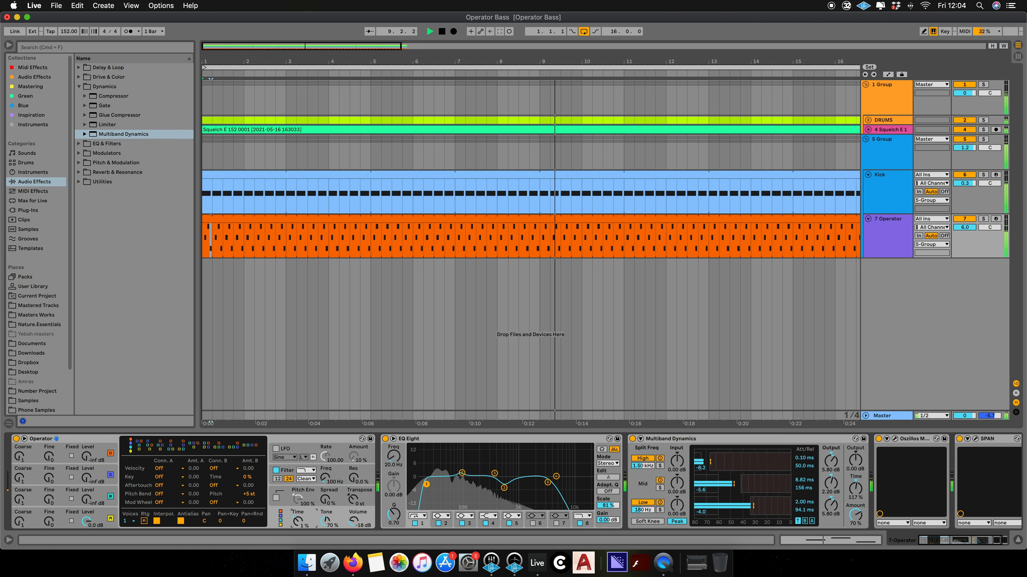
left_click_drag(297, 522, 298, 519)
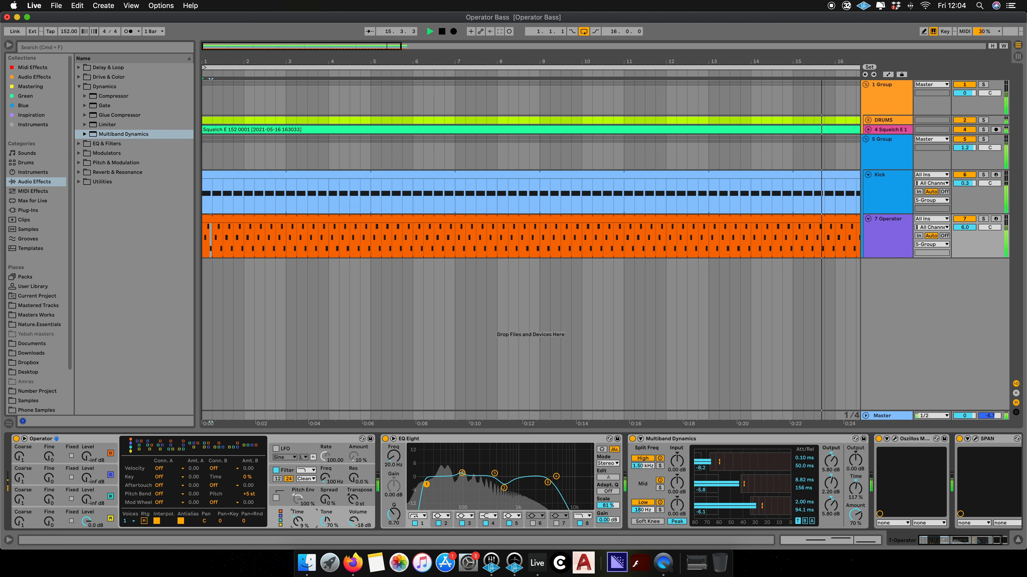
Step: Deactivate the group containing DRUMS and Squelch to play only the kick and bass
left_click_drag(367, 62, 202, 47)
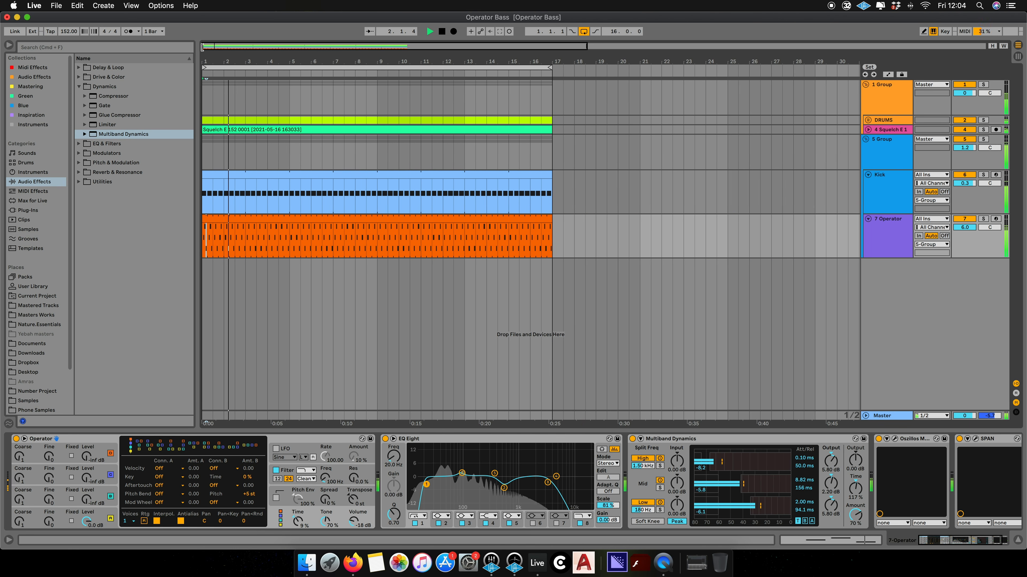
left_click_drag(202, 47, 204, 60)
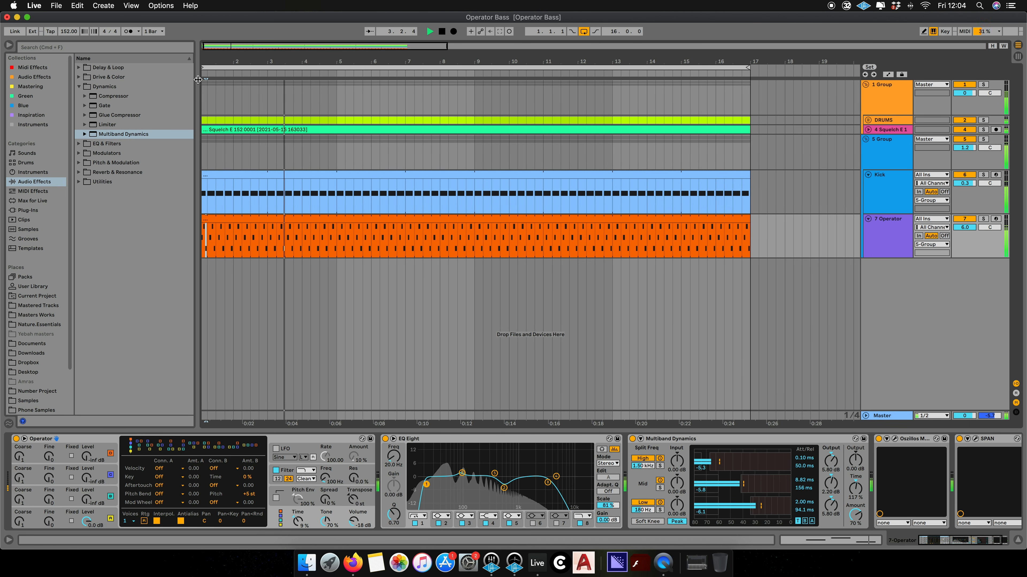
left_click(964, 85)
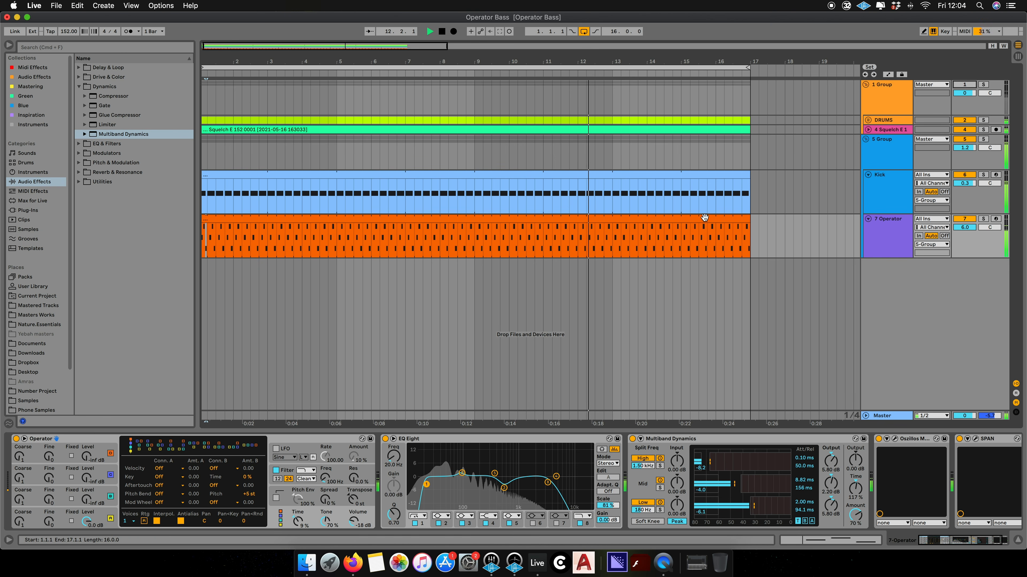
Step: Move the Operator clip's notes at 1.1.3 and 1.1.4 to G0 and return to the track's device chain
double_click(712, 254)
left_click_drag(699, 374, 698, 406)
left_click_drag(861, 437, 861, 408)
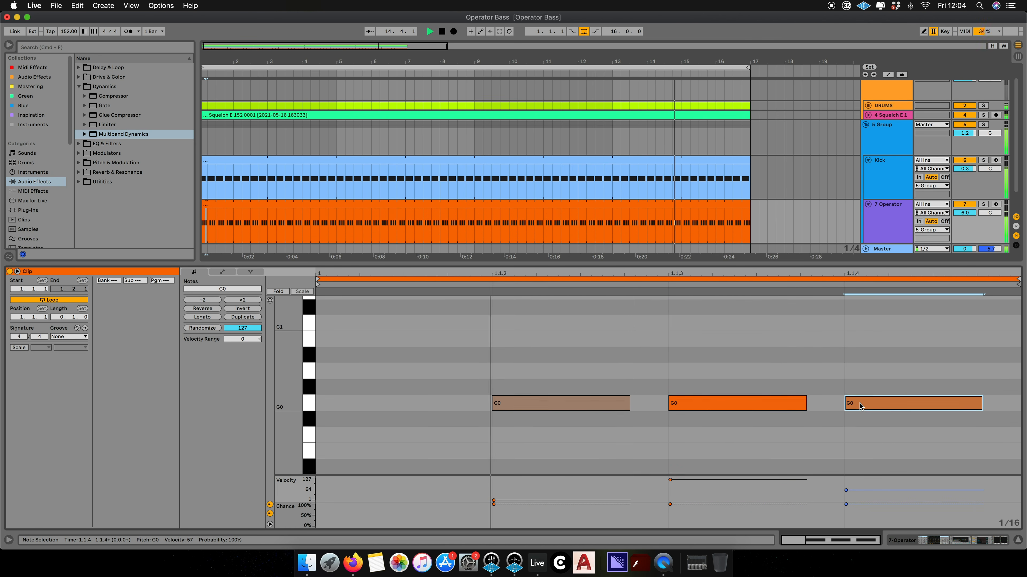
left_click(888, 216)
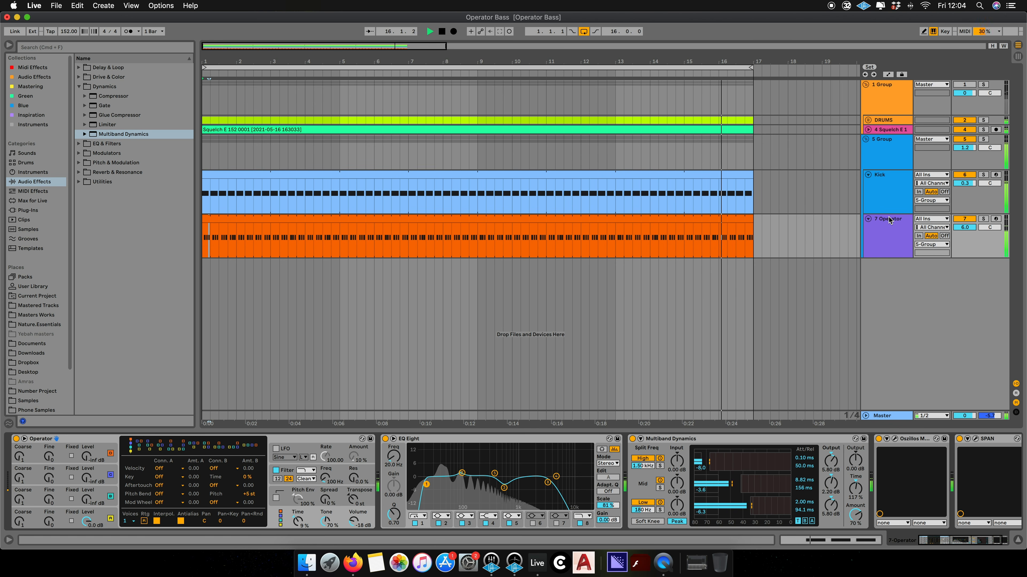
Step: Stop and restart playback from the beginning, and reactivate the DRUMS and Squelch group to play the full mix
key("space")
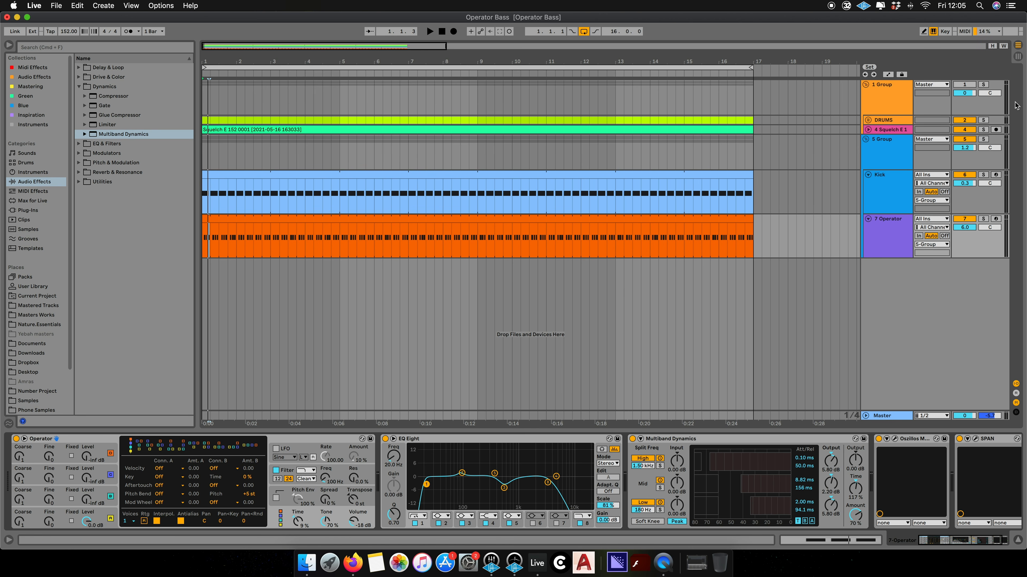
key("space")
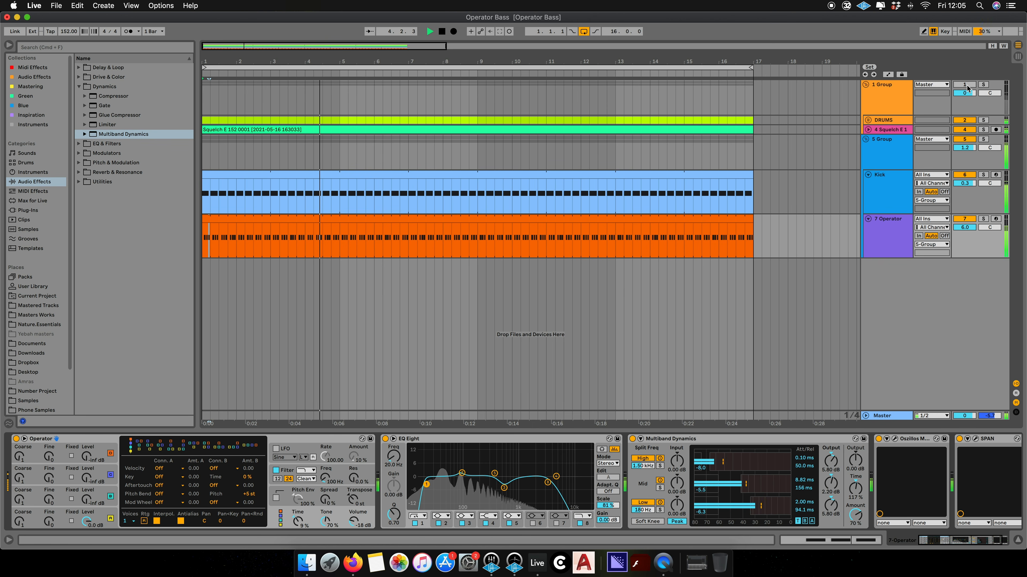
left_click(966, 85)
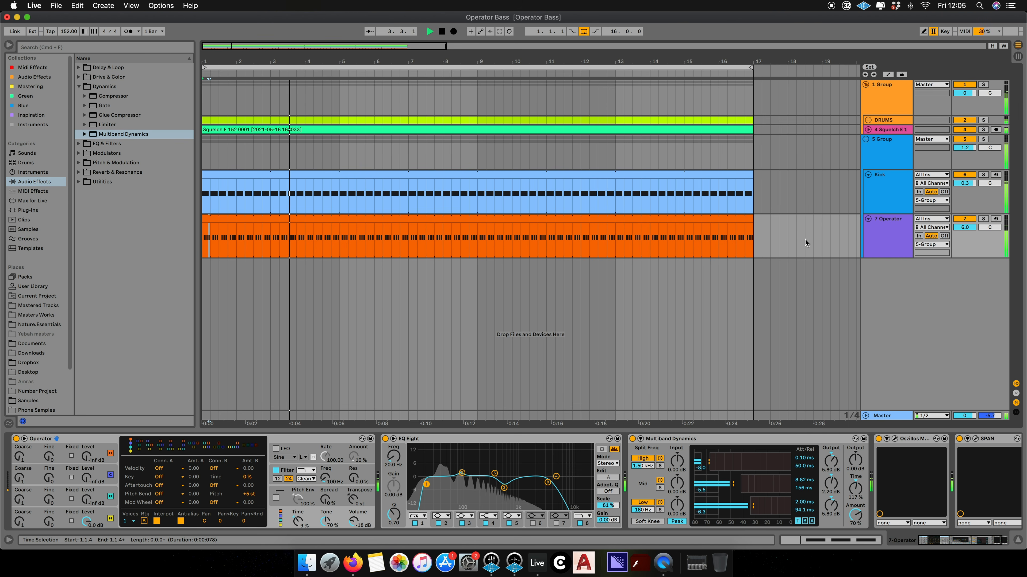
left_click(664, 563)
right_click(663, 563)
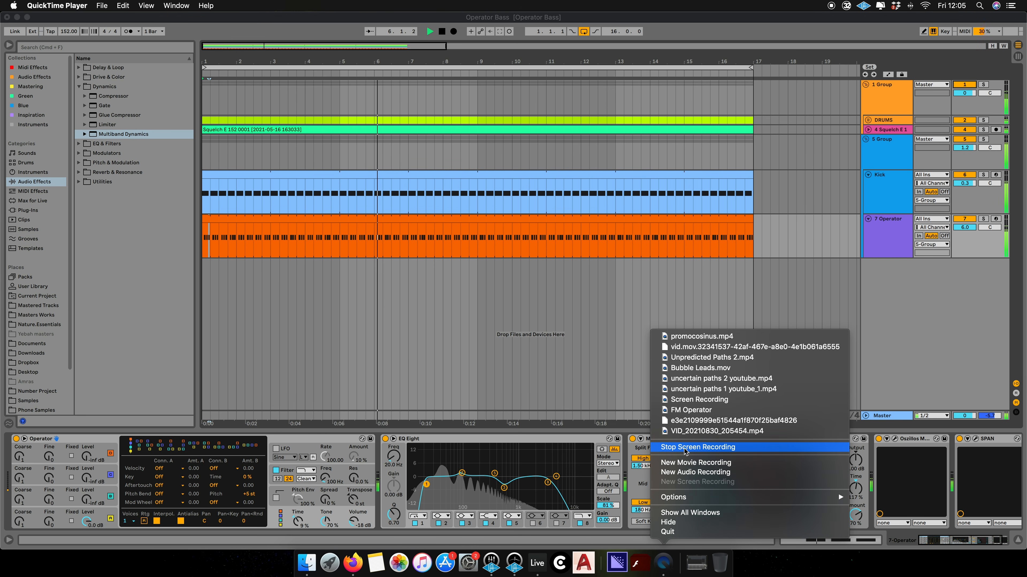